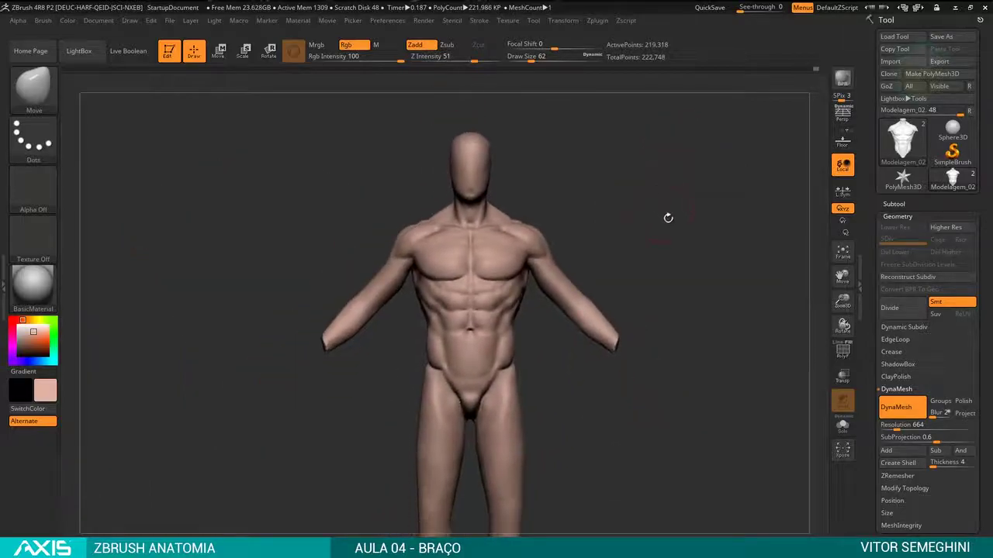
Step: Hide the leg and lower-leg polygroups, keeping the torso and arms
{"action": "left_click_drag", "start_coordinate": [591, 201], "coordinate": [543, 206]}
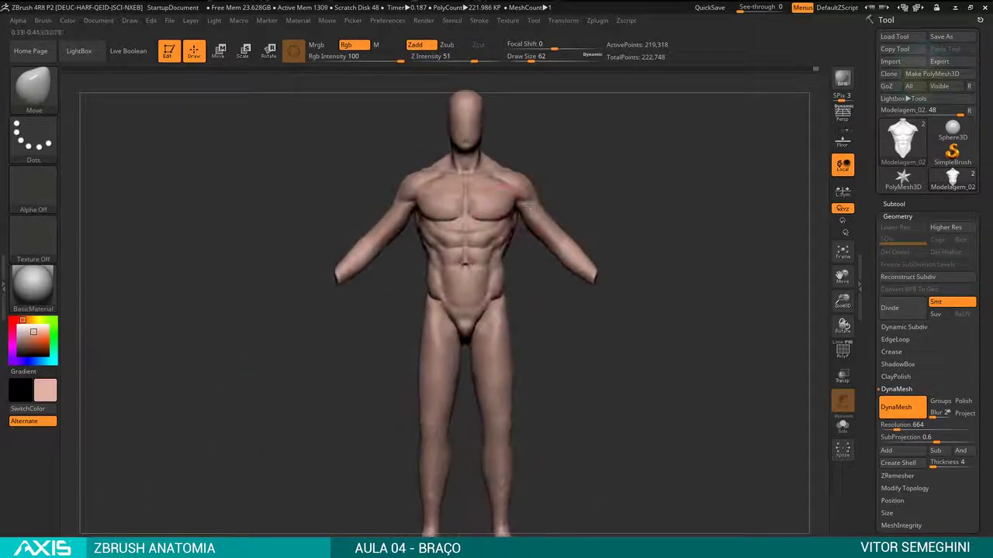
{"action": "left_click", "coordinate": [527, 206], "text": "ctrl+shift"}
{"action": "left_click", "coordinate": [588, 200], "text": "ctrl+shift"}
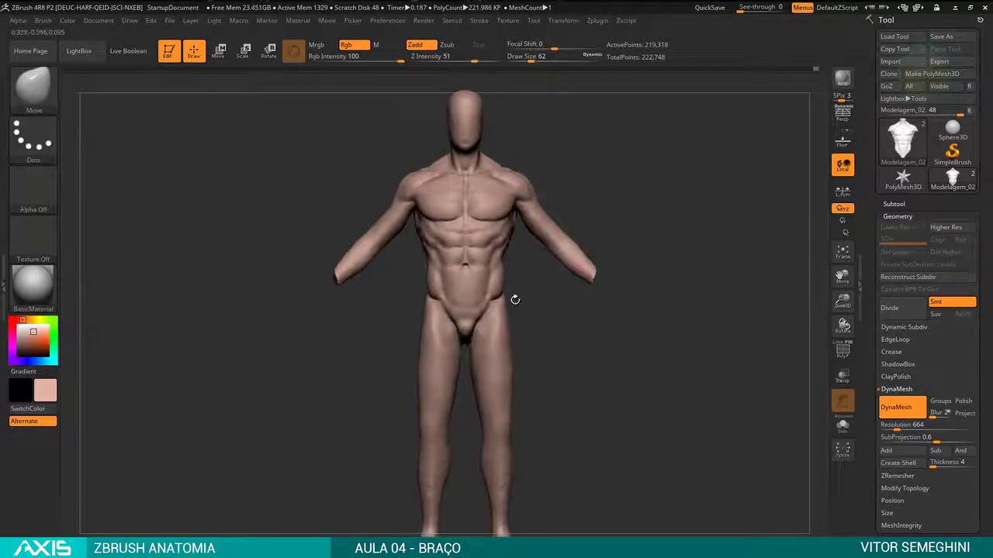
{"action": "left_click", "coordinate": [494, 402], "text": "ctrl+shift"}
{"action": "left_click", "coordinate": [494, 402], "text": "ctrl+shift"}
{"action": "left_click", "coordinate": [503, 450], "text": "ctrl+alt+shift"}
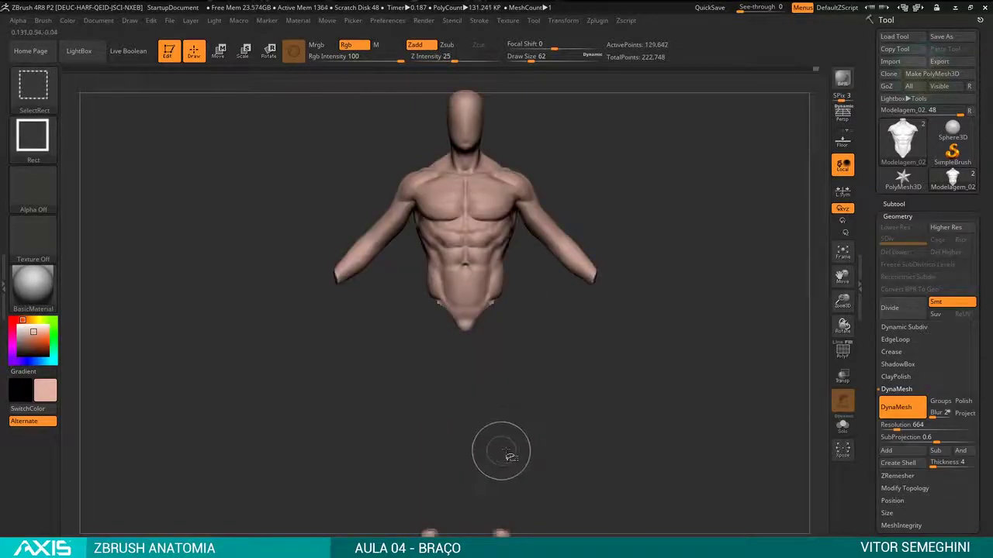
Step: Hide the remaining feet and frame the torso and head
{"action": "left_click_drag", "start_coordinate": [505, 455], "coordinate": [536, 392], "text": "alt"}
{"action": "left_click", "coordinate": [511, 485], "text": "ctrl+alt+shift"}
{"action": "left_click_drag", "start_coordinate": [511, 486], "coordinate": [543, 465]}
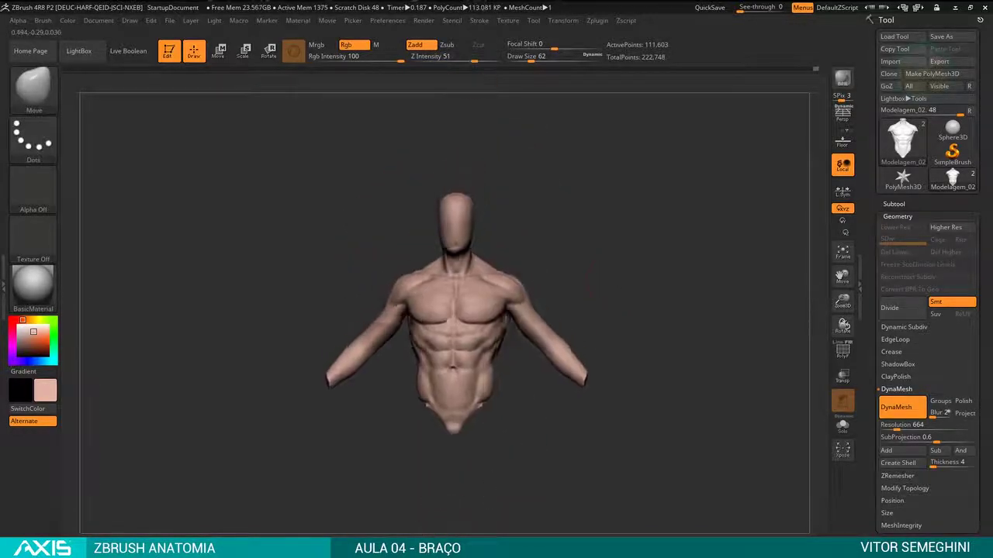
{"action": "left_click_drag", "start_coordinate": [616, 318], "coordinate": [542, 208], "text": "shift"}
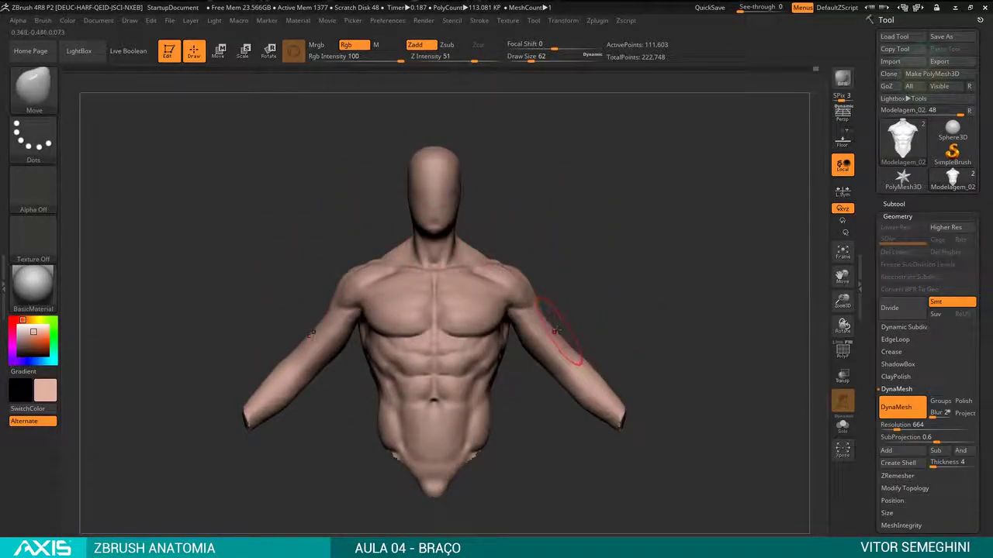
{"action": "left_click_drag", "start_coordinate": [604, 251], "coordinate": [681, 166], "text": "alt"}
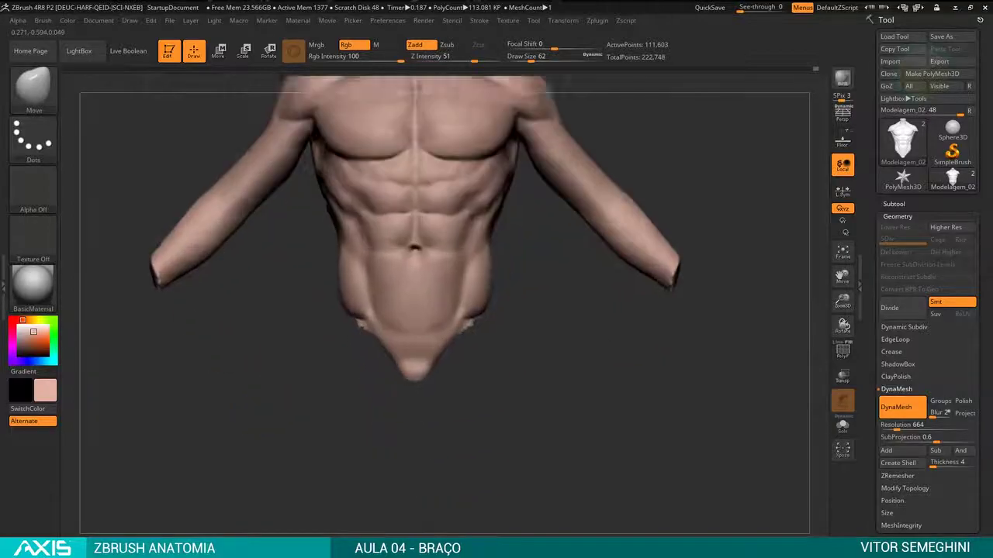
Step: Pick the DamStandard brush and reduce its draw size to 31
{"action": "key", "text": "b"}
{"action": "key", "text": "d"}
{"action": "key", "text": "s"}
{"action": "key", "text": "space"}
{"action": "left_click_drag", "start_coordinate": [650, 252], "coordinate": [632, 251]}
{"action": "left_click_drag", "start_coordinate": [744, 256], "coordinate": [660, 241]}
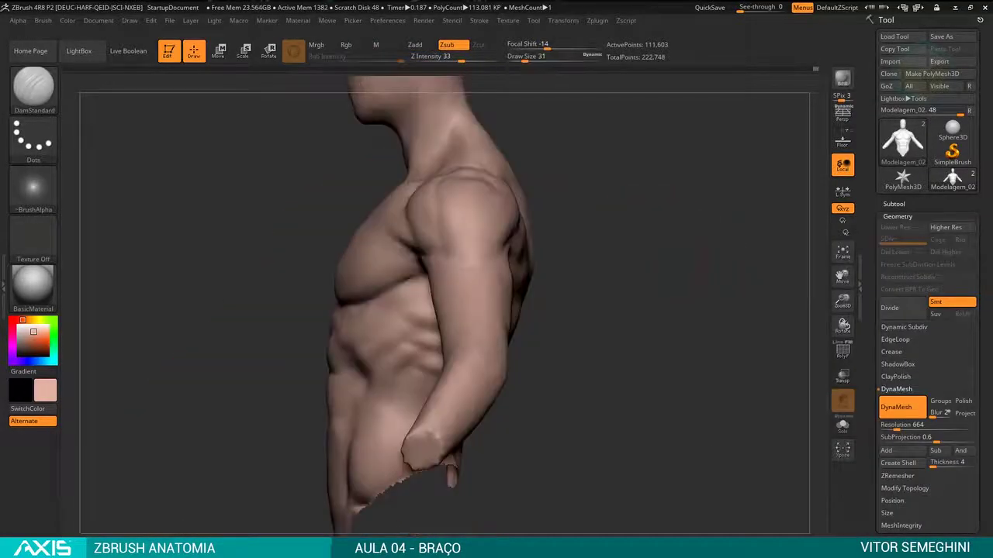
{"action": "left_click_drag", "start_coordinate": [558, 227], "coordinate": [677, 194]}
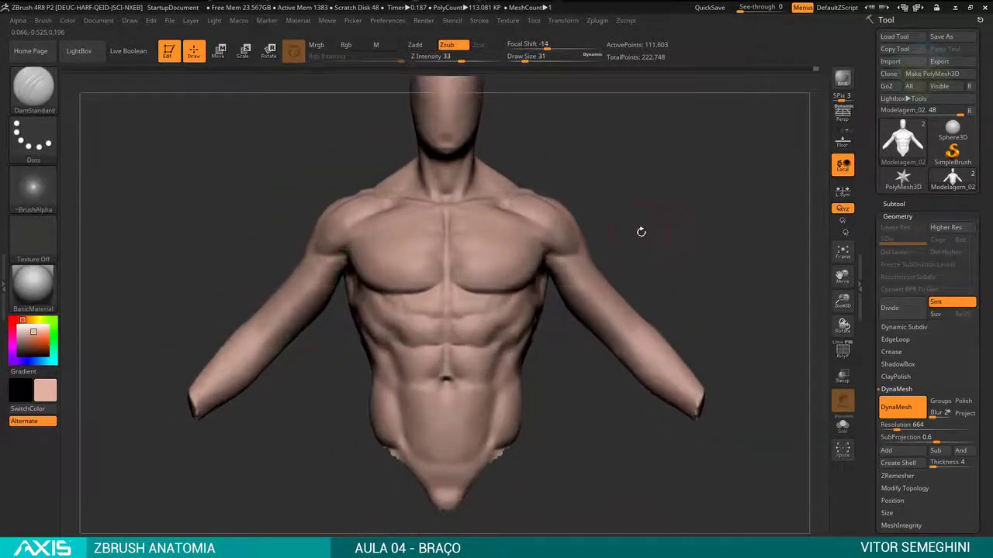
{"action": "left_click_drag", "start_coordinate": [652, 246], "coordinate": [669, 284], "text": "alt"}
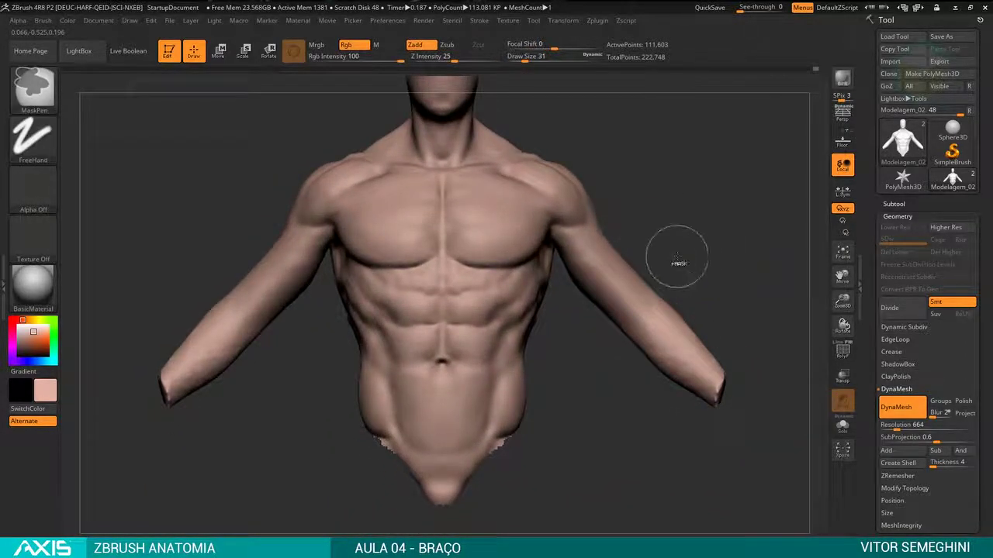
Step: Lasso-mask the arms and shoulders, then invert the mask to free the arms
{"action": "left_click", "coordinate": [48, 87]}
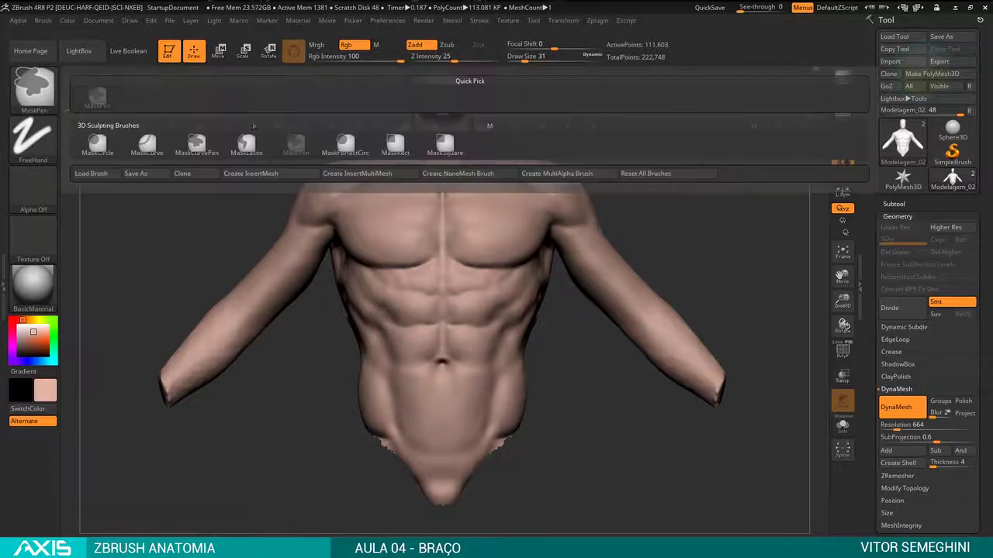
{"action": "left_click", "coordinate": [246, 146]}
{"action": "left_click_drag", "start_coordinate": [741, 290], "coordinate": [553, 252], "text": "ctrl"}
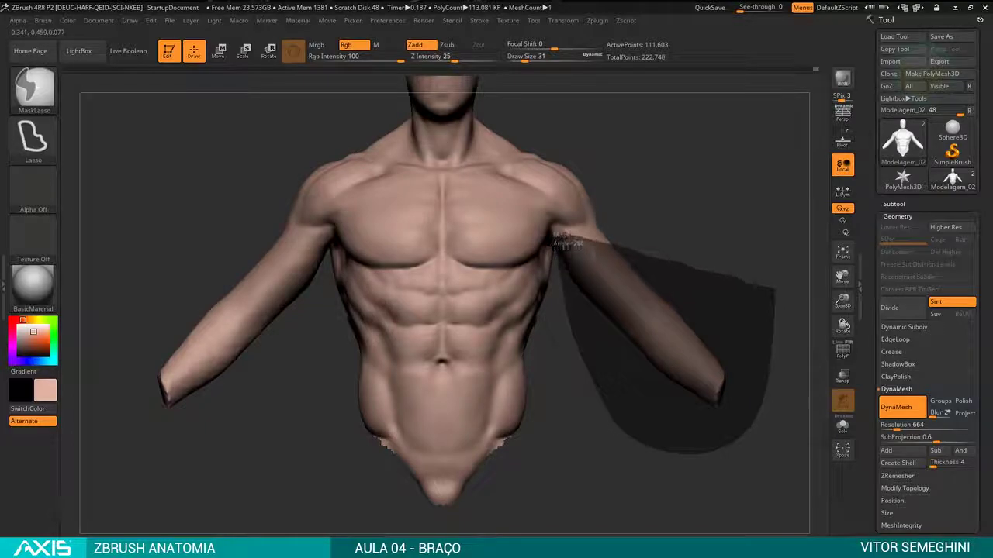
{"action": "left_click_drag", "start_coordinate": [554, 252], "coordinate": [563, 237], "text": "ctrl"}
{"action": "left_click_drag", "start_coordinate": [648, 231], "coordinate": [644, 246], "text": "ctrl"}
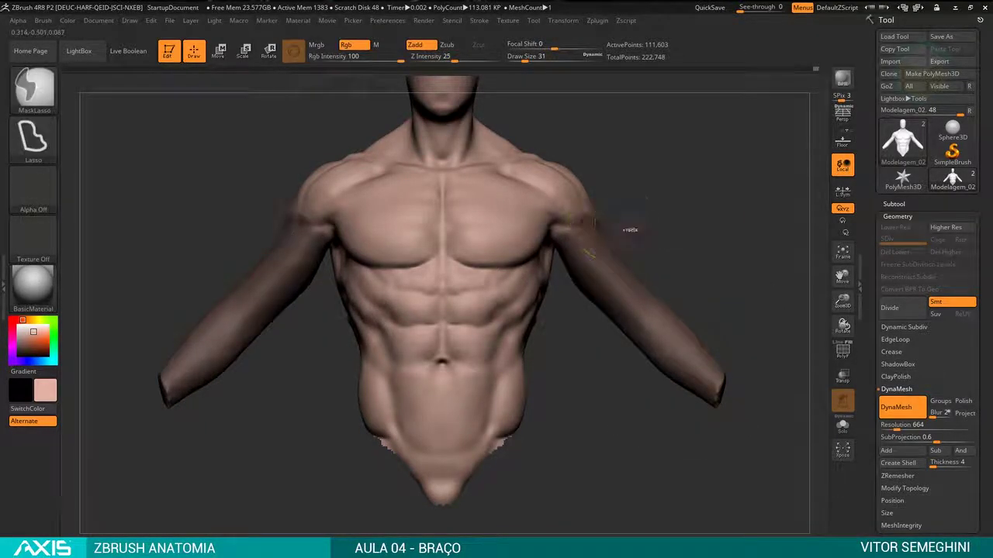
{"action": "left_click", "coordinate": [627, 223], "text": "ctrl"}
Step: Rotate both arms downward from the shoulders with the Transpose gizmo
{"action": "key", "text": "w"}
{"action": "left_click", "coordinate": [591, 239], "text": "alt"}
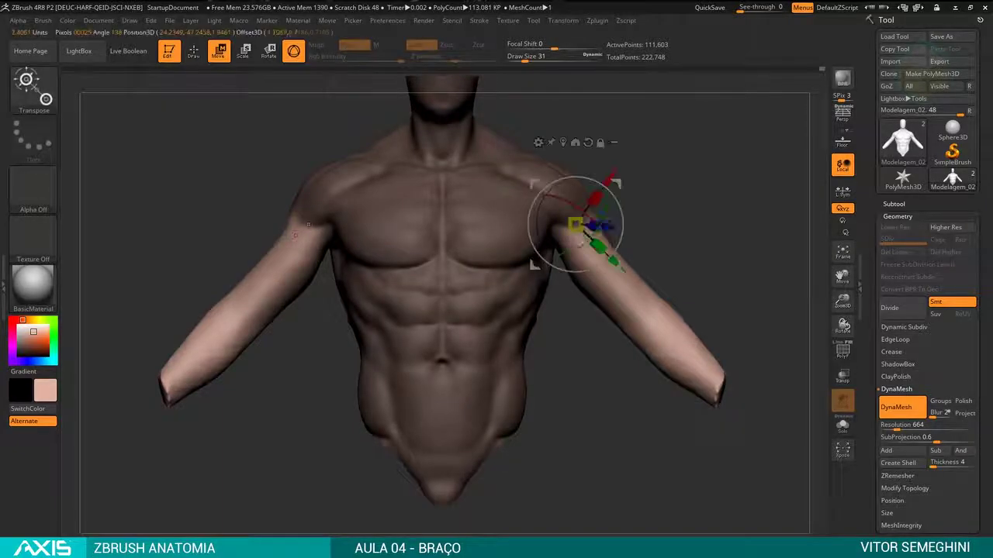
{"action": "left_click_drag", "start_coordinate": [619, 230], "coordinate": [612, 279]}
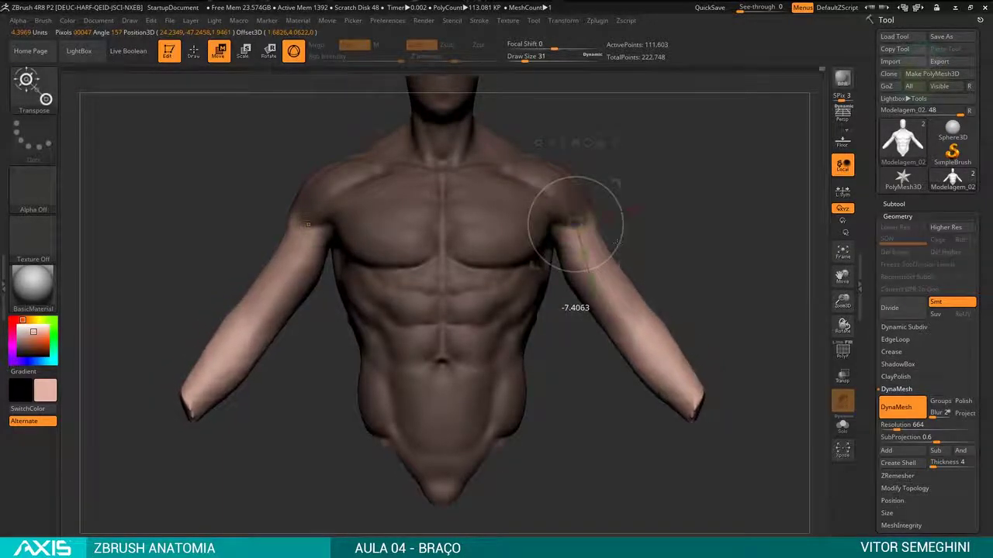
{"action": "key", "text": "q"}
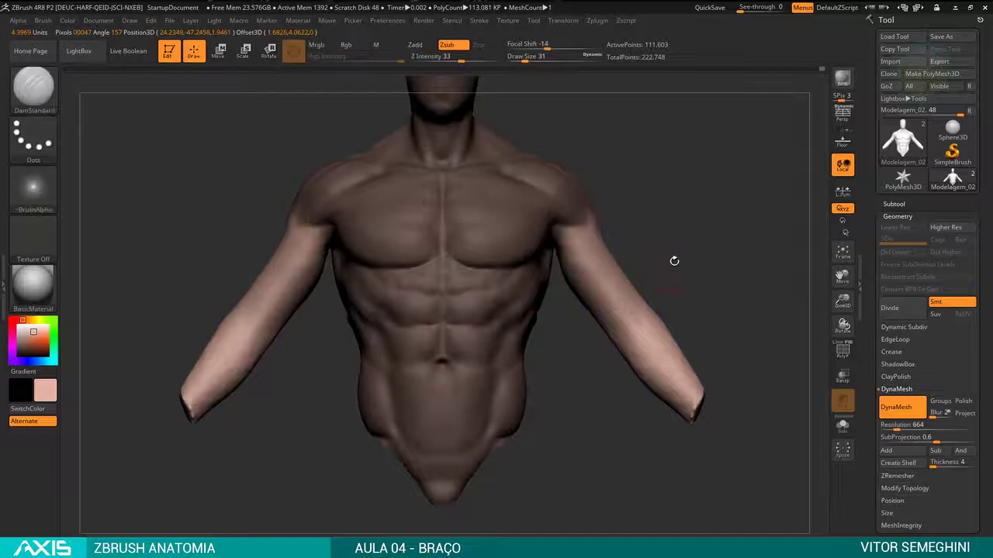
{"action": "mouse_move", "coordinate": [674, 259]}
{"action": "left_mouse_down"}
{"action": "mouse_move", "coordinate": [543, 233]}
{"action": "mouse_move", "coordinate": [481, 232]}
{"action": "left_mouse_up"}
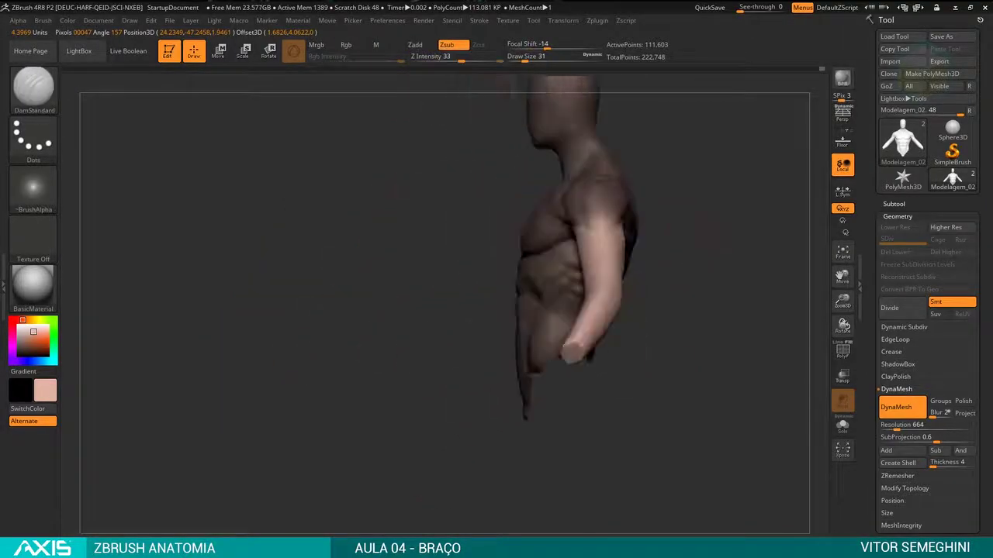
{"action": "left_click_drag", "start_coordinate": [664, 227], "coordinate": [580, 303], "text": "shift"}
Step: Orbit to a side view of the upper arm and shoulder
{"action": "key", "text": "w"}
{"action": "key", "text": "q"}
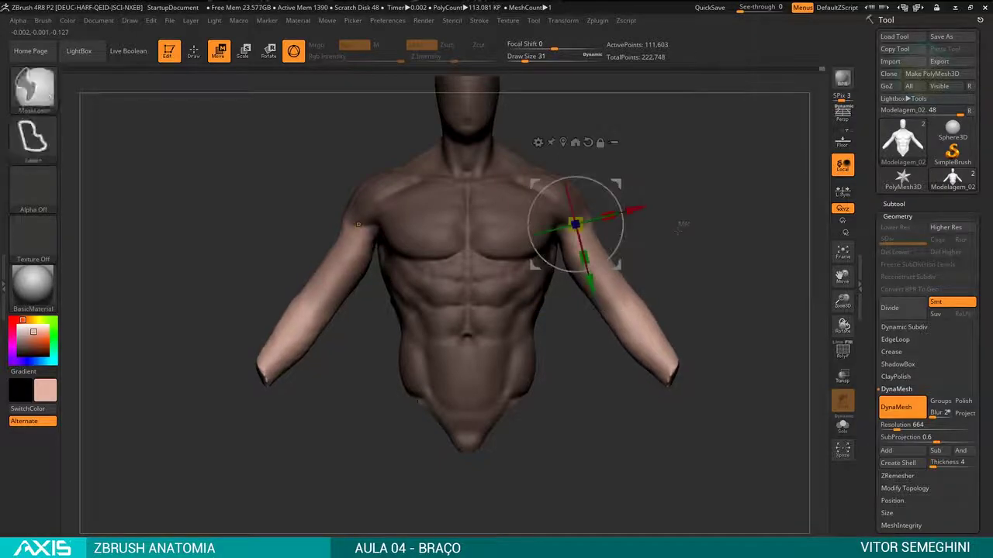
{"action": "mouse_move", "coordinate": [682, 233]}
{"action": "left_mouse_down"}
{"action": "mouse_move", "coordinate": [714, 222]}
{"action": "mouse_move", "coordinate": [671, 229]}
{"action": "mouse_move", "coordinate": [698, 233]}
{"action": "mouse_move", "coordinate": [616, 222]}
{"action": "left_mouse_up"}
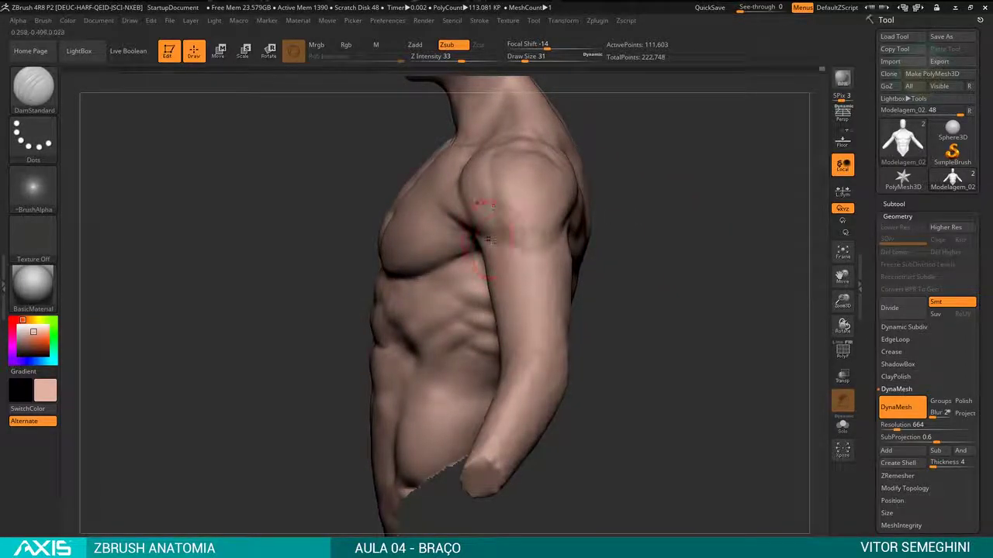
{"action": "left_click_drag", "start_coordinate": [643, 226], "coordinate": [597, 226]}
{"action": "mouse_move", "coordinate": [524, 249]}
{"action": "left_mouse_down"}
{"action": "mouse_move", "coordinate": [609, 206]}
{"action": "mouse_move", "coordinate": [625, 222]}
{"action": "mouse_move", "coordinate": [566, 233]}
{"action": "left_mouse_up"}
{"action": "left_click_drag", "start_coordinate": [495, 245], "coordinate": [495, 224]}
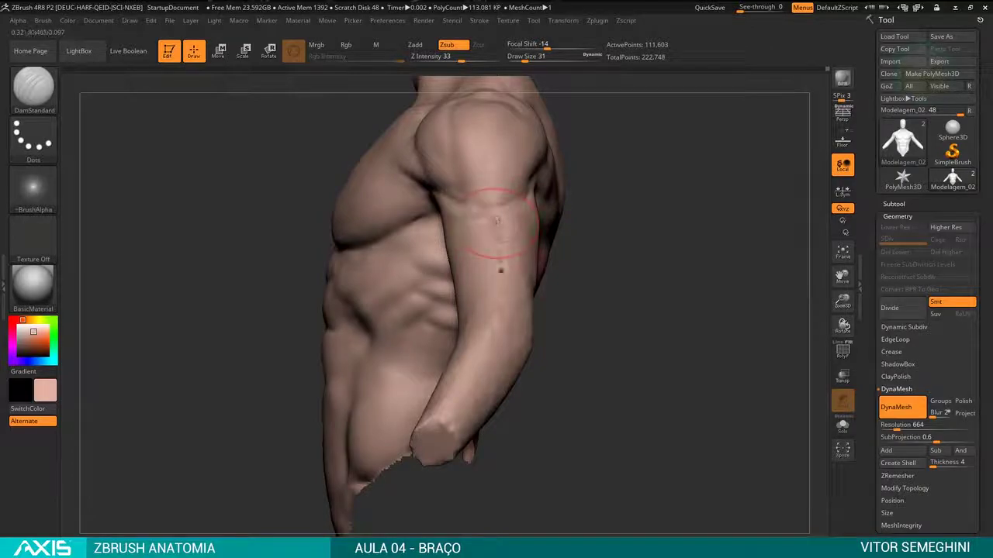
Step: Carve and soften a vertical groove down the upper arm, then switch to the ArtStation reference
{"action": "left_click_drag", "start_coordinate": [497, 223], "coordinate": [498, 258]}
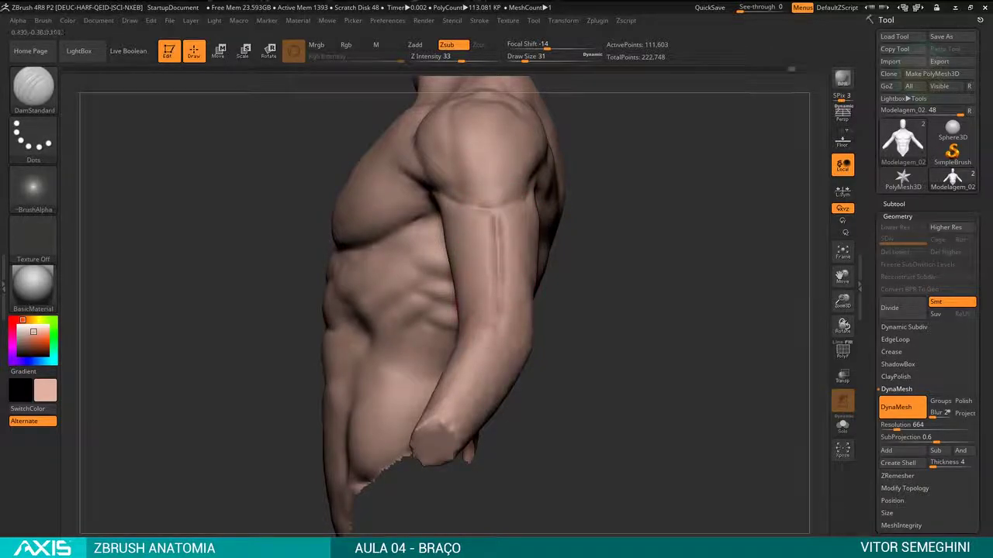
{"action": "left_click_drag", "start_coordinate": [498, 300], "coordinate": [512, 243], "text": "shift"}
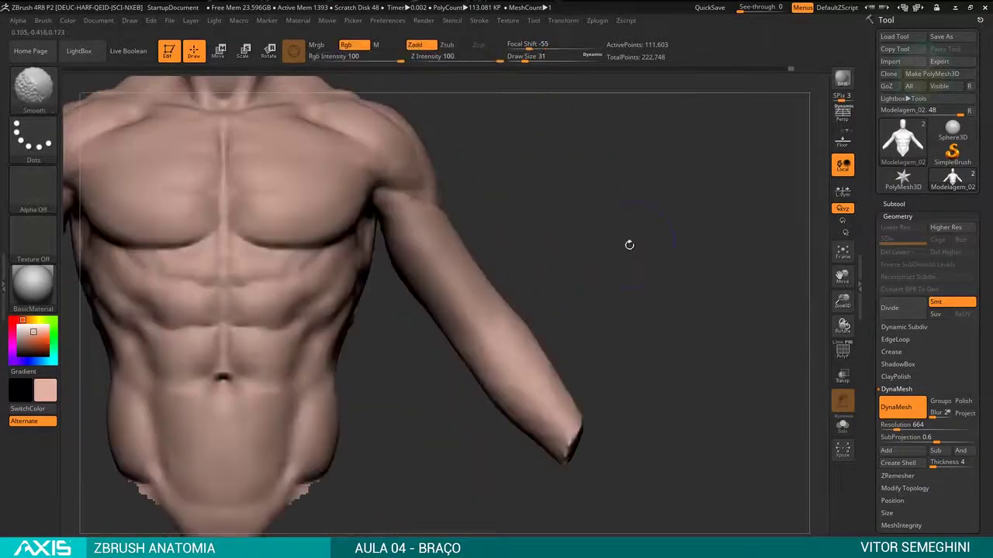
{"action": "mouse_move", "coordinate": [629, 244]}
{"action": "left_mouse_down"}
{"action": "mouse_move", "coordinate": [554, 244]}
{"action": "mouse_move", "coordinate": [605, 246]}
{"action": "left_mouse_up"}
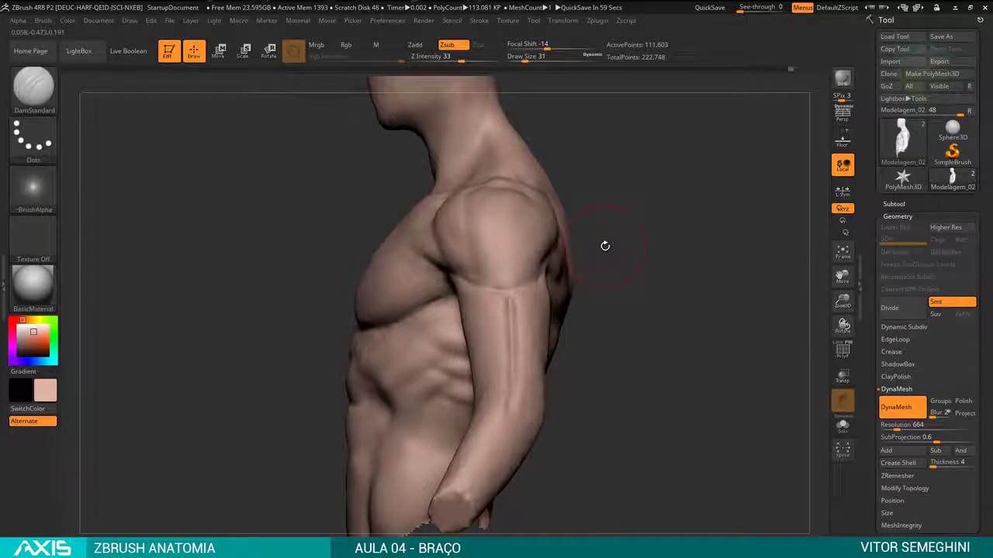
{"action": "mouse_move", "coordinate": [633, 291]}
{"action": "left_mouse_down"}
{"action": "mouse_move", "coordinate": [658, 312]}
{"action": "mouse_move", "coordinate": [630, 295]}
{"action": "mouse_move", "coordinate": [665, 295]}
{"action": "mouse_move", "coordinate": [613, 364]}
{"action": "mouse_move", "coordinate": [596, 329]}
{"action": "mouse_move", "coordinate": [659, 282]}
{"action": "left_mouse_up"}
{"action": "key", "text": "shift"}
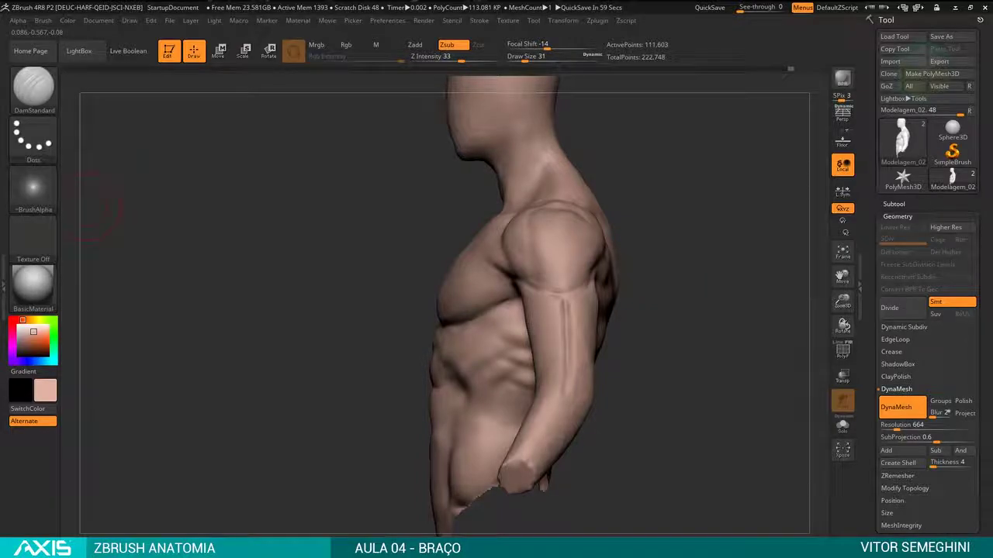
{"action": "key", "text": "alt+Tab"}
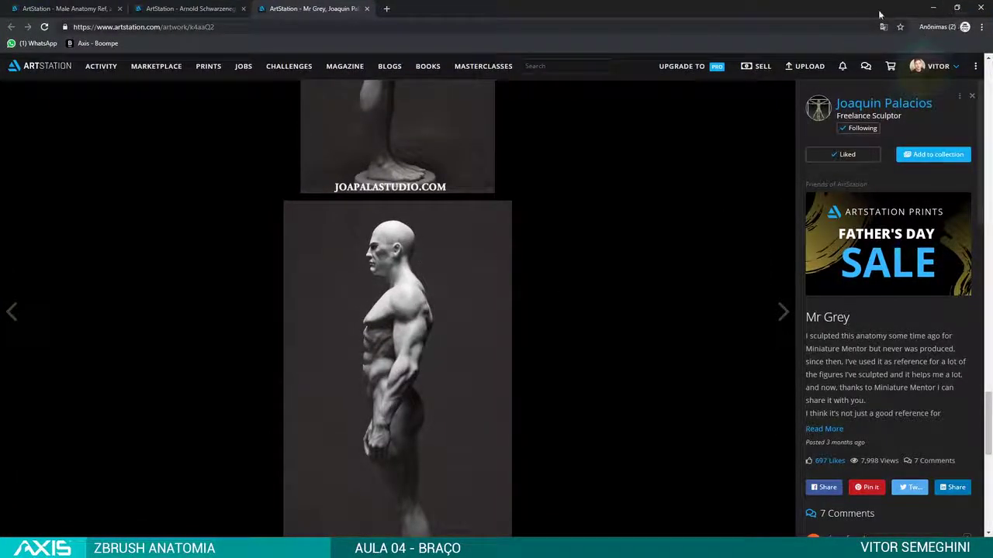
Step: Swap the ArtStation page for the Pinterest arm photo and sketch muscle lines over it
{"action": "left_click", "coordinate": [933, 8]}
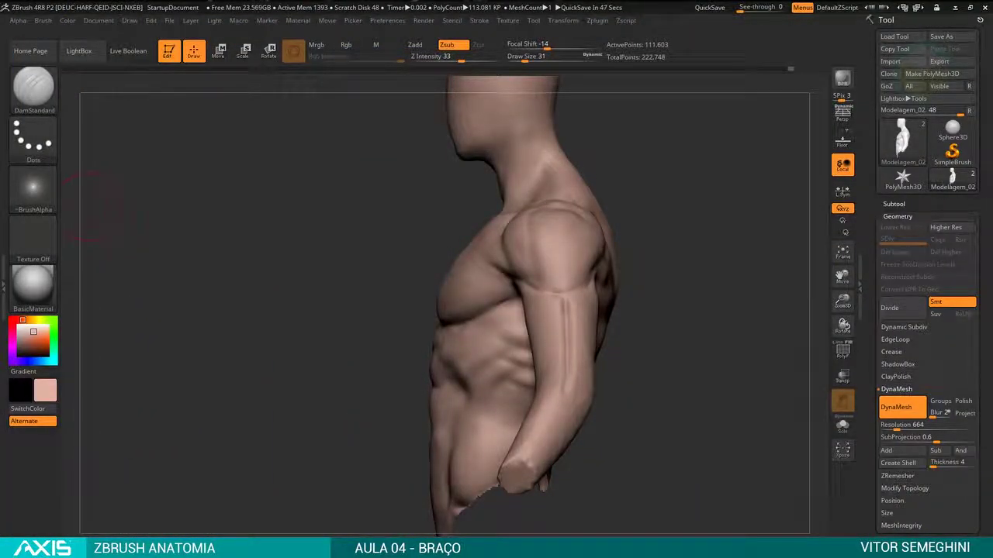
{"action": "key", "text": "alt+Tab"}
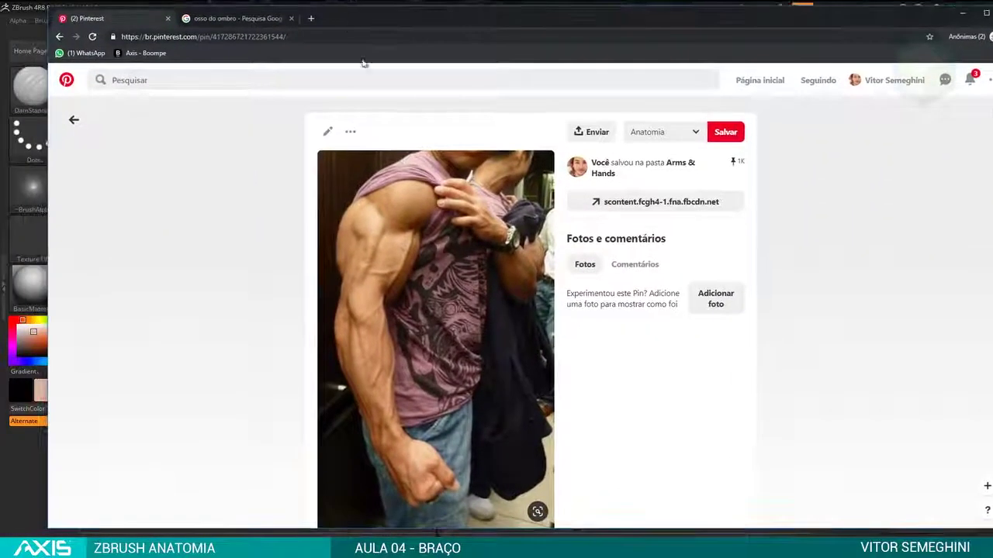
{"action": "mouse_move", "coordinate": [543, 263]}
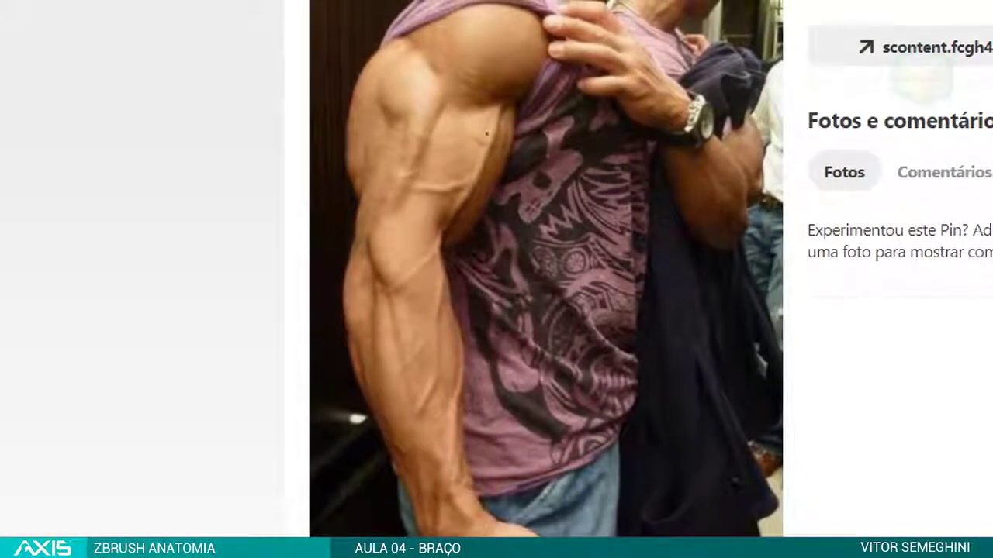
{"action": "left_click_drag", "start_coordinate": [403, 26], "coordinate": [550, 58]}
{"action": "mouse_move", "coordinate": [452, 97]}
{"action": "left_mouse_down"}
{"action": "mouse_move", "coordinate": [406, 233]}
{"action": "mouse_move", "coordinate": [425, 263]}
{"action": "mouse_move", "coordinate": [388, 291]}
{"action": "left_mouse_up"}
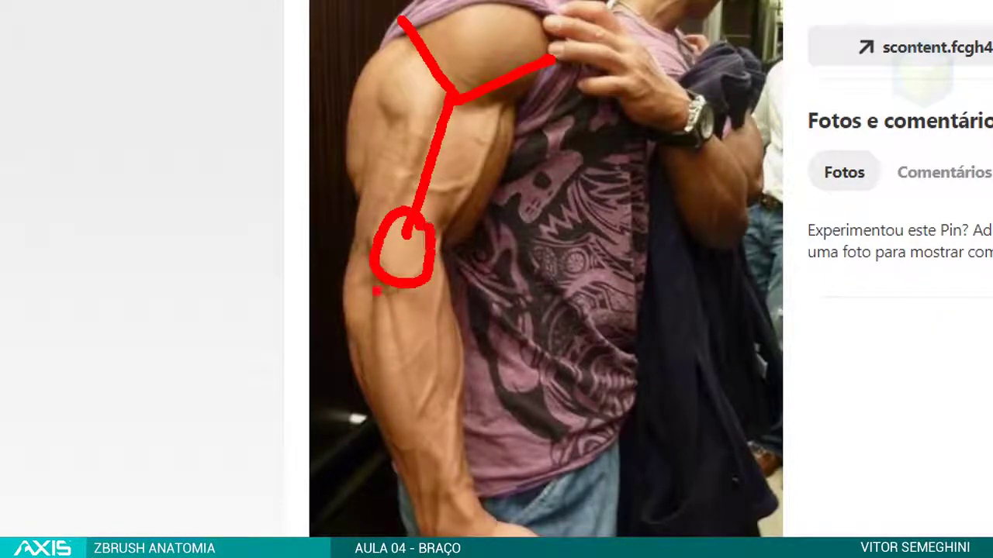
{"action": "left_click_drag", "start_coordinate": [360, 256], "coordinate": [527, 376]}
{"action": "left_click_drag", "start_coordinate": [382, 279], "coordinate": [399, 475]}
{"action": "left_click_drag", "start_coordinate": [386, 279], "coordinate": [450, 482]}
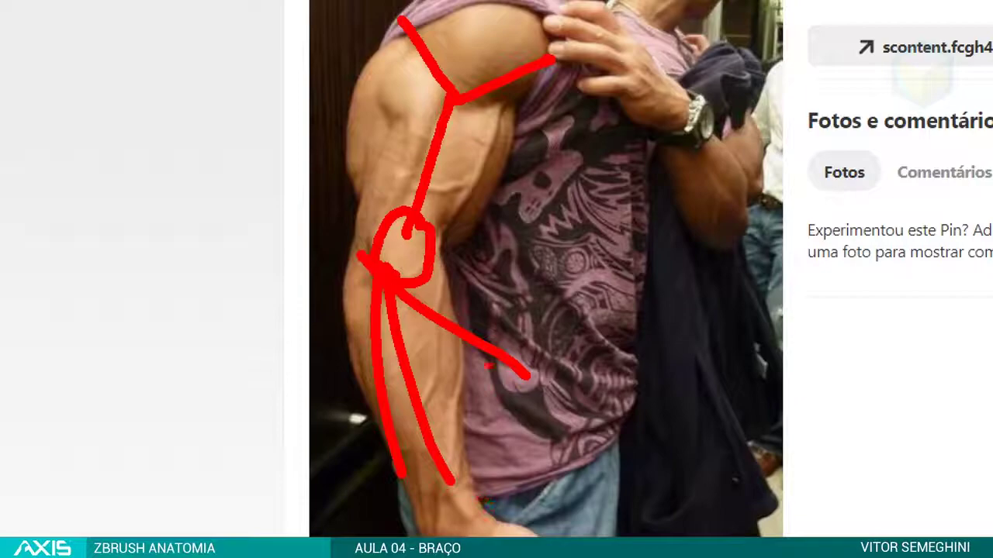
Step: Clear the sketch, snap the browser left and minimize it
{"action": "key", "text": "Escape"}
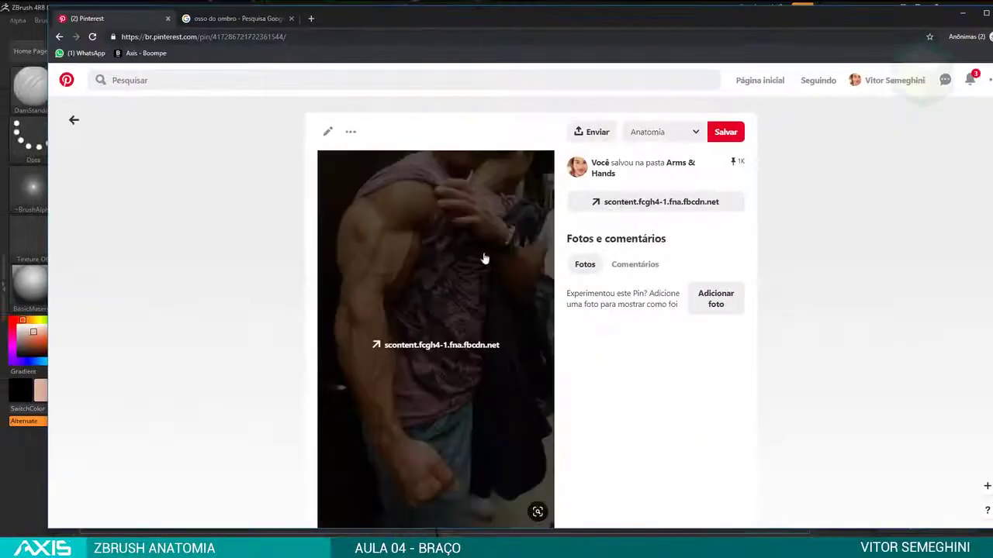
{"action": "left_click_drag", "start_coordinate": [723, 25], "coordinate": [3, 96]}
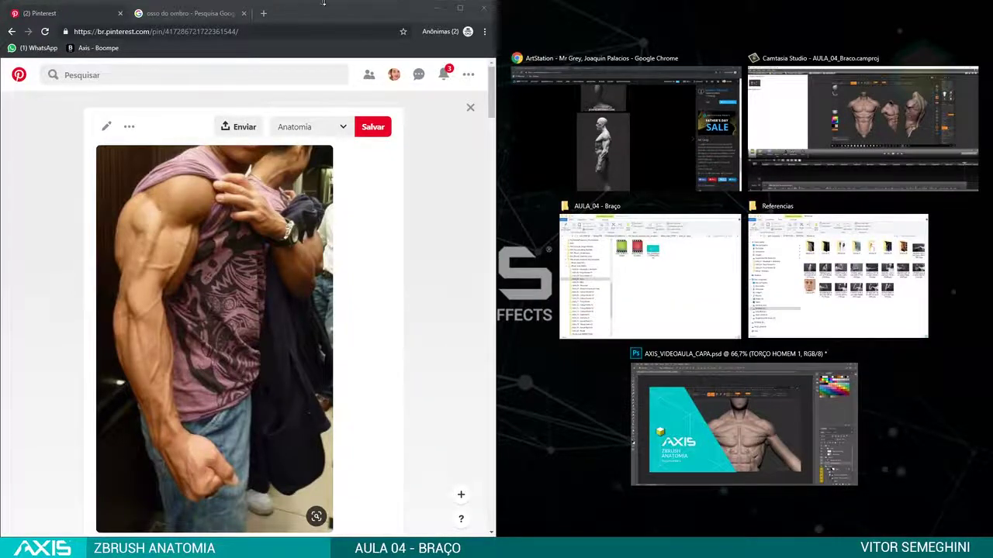
{"action": "key", "text": "super+Down"}
{"action": "key", "text": "super+Down"}
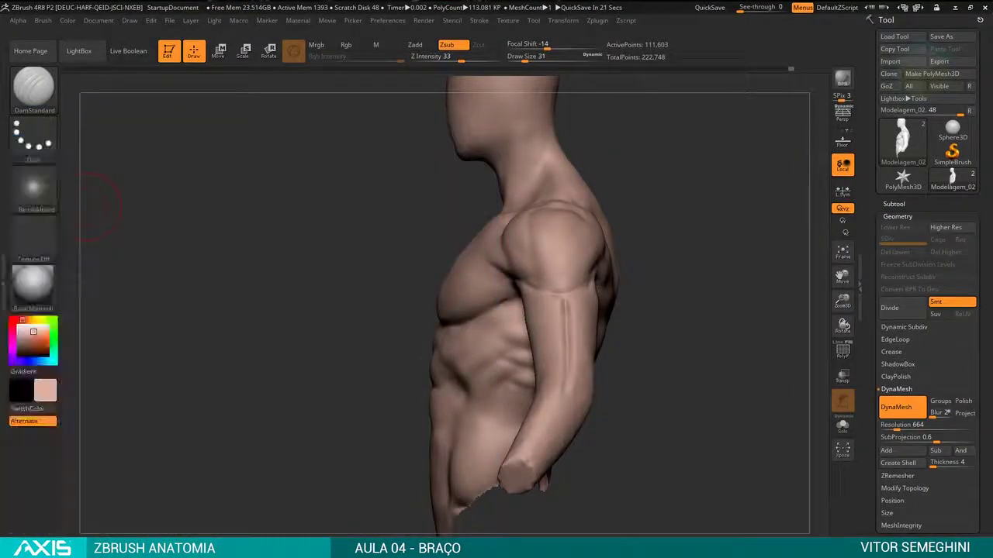
Step: Set DamStandard to size 18 and carve grooves down the upper arm
{"action": "left_click_drag", "start_coordinate": [675, 268], "coordinate": [675, 233]}
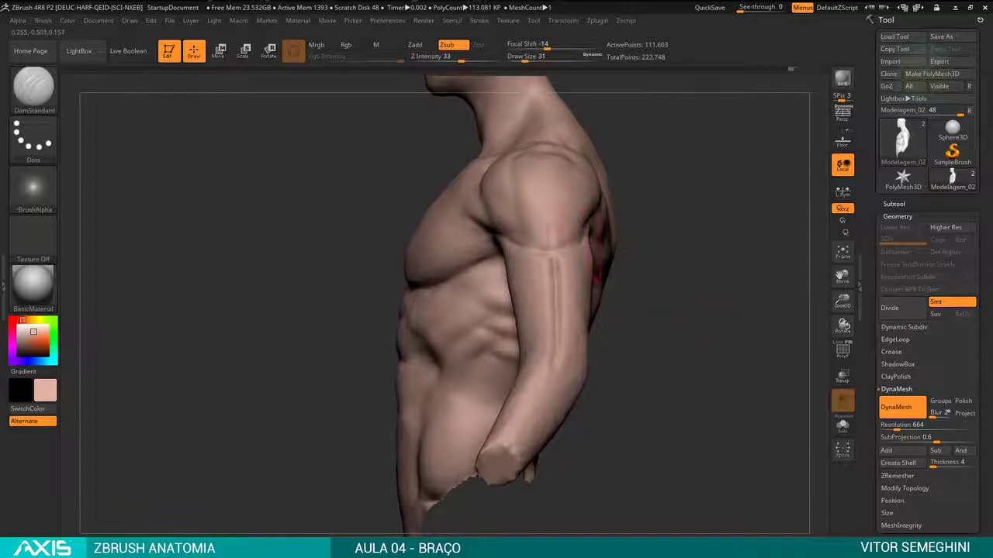
{"action": "left_click_drag", "start_coordinate": [597, 277], "coordinate": [645, 250]}
{"action": "key", "text": "space"}
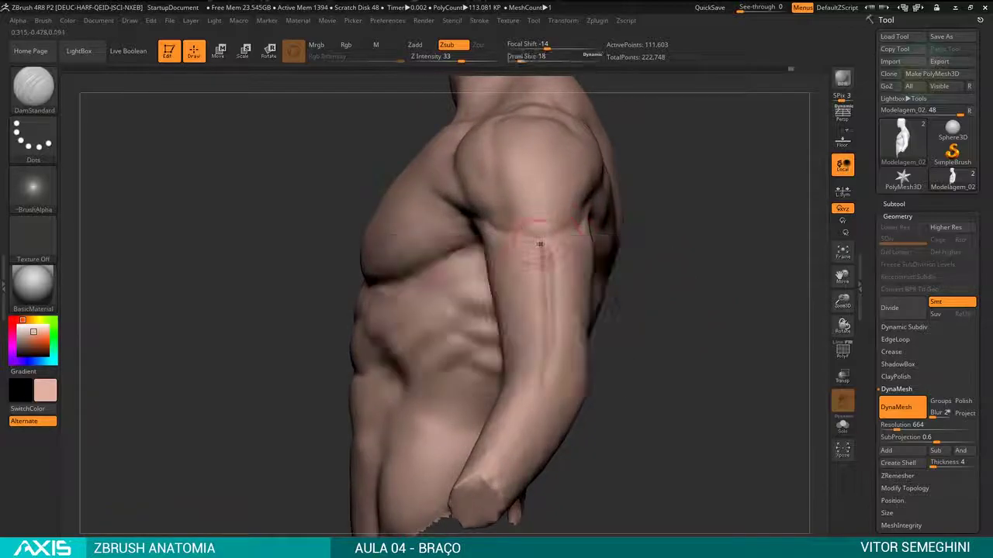
{"action": "left_click_drag", "start_coordinate": [540, 244], "coordinate": [546, 341]}
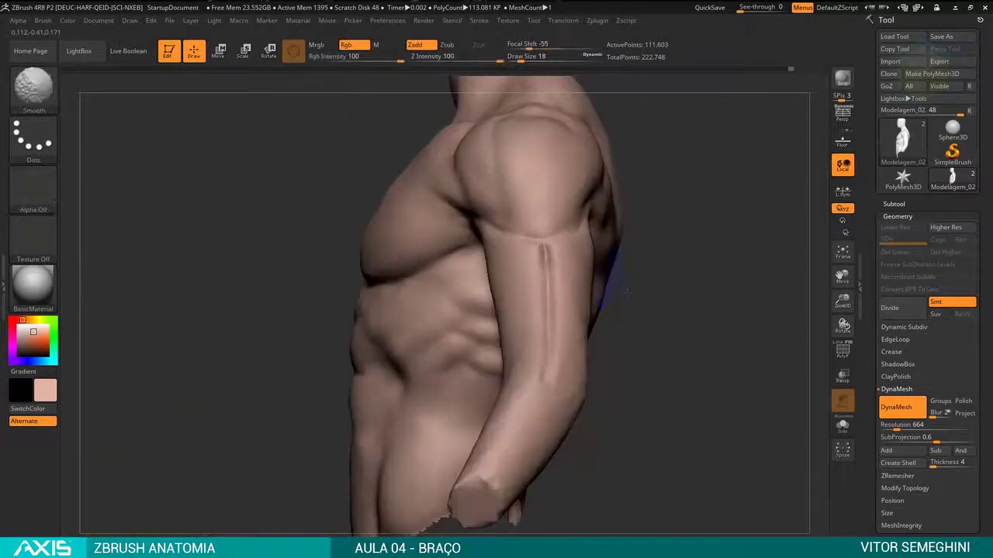
{"action": "mouse_move", "coordinate": [627, 292]}
{"action": "left_mouse_down"}
{"action": "mouse_move", "coordinate": [688, 302]}
{"action": "mouse_move", "coordinate": [659, 262]}
{"action": "mouse_move", "coordinate": [590, 308]}
{"action": "mouse_move", "coordinate": [585, 360]}
{"action": "mouse_move", "coordinate": [560, 245]}
{"action": "left_mouse_up"}
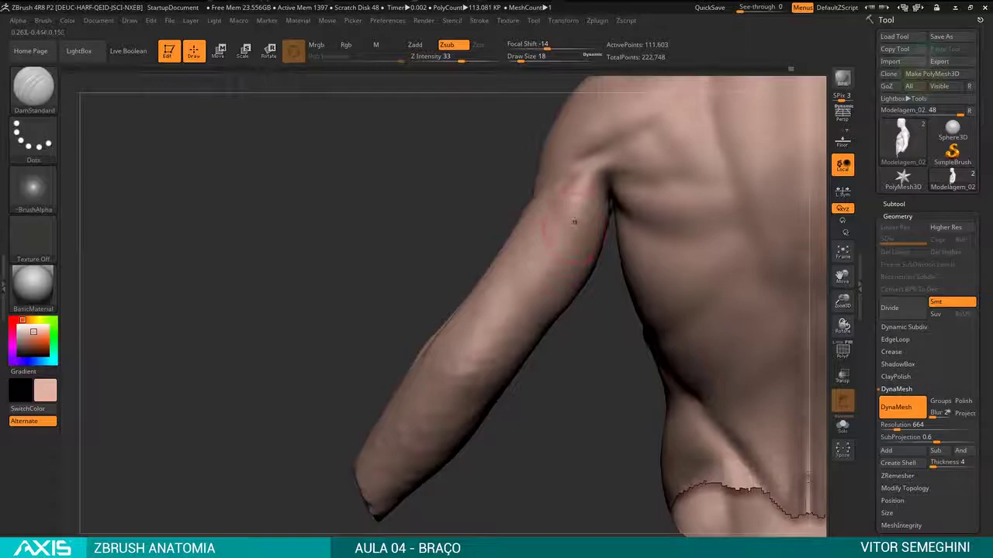
{"action": "left_click_drag", "start_coordinate": [581, 196], "coordinate": [508, 318]}
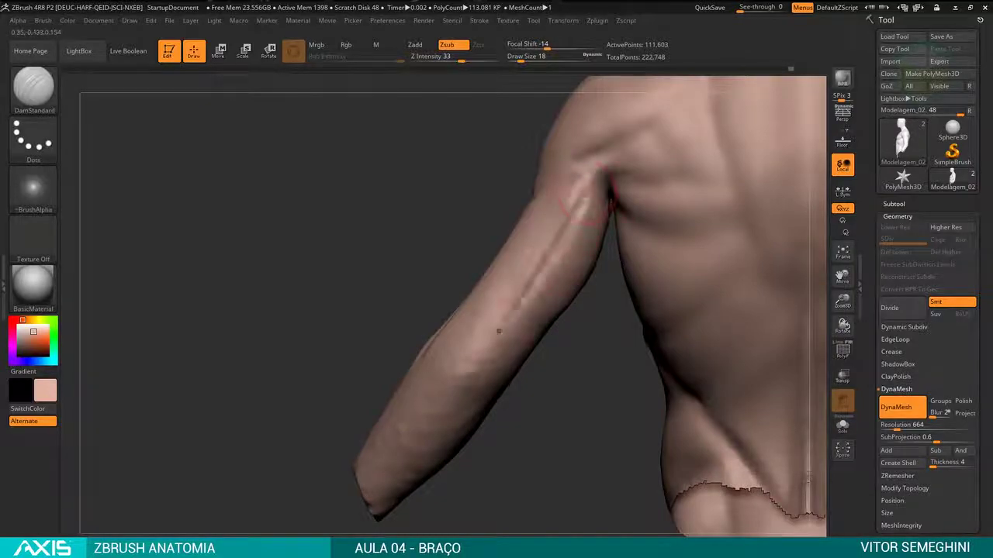
{"action": "right_click_drag", "start_coordinate": [543, 233], "coordinate": [556, 214]}
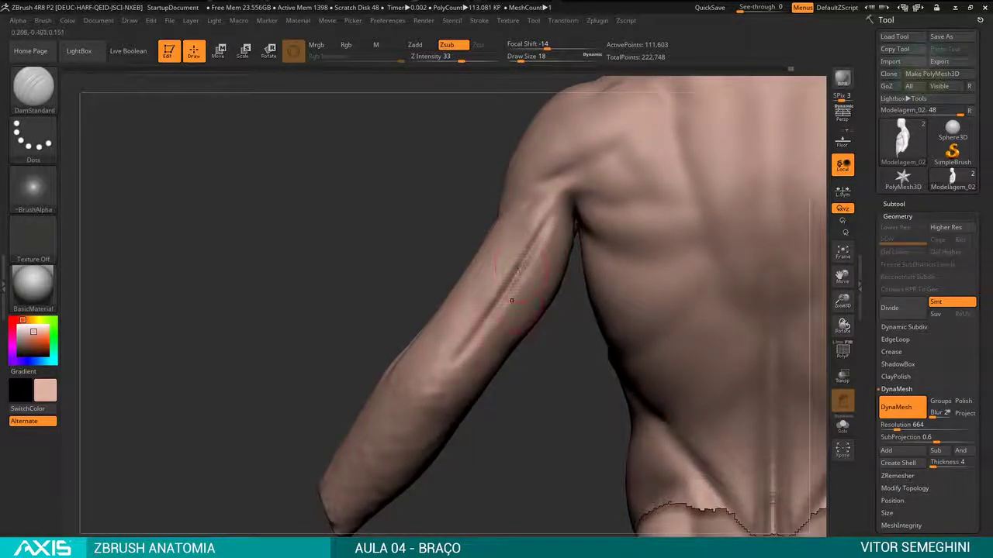
Step: Rotate around the torso and smooth the crease on the forearm
{"action": "left_click_drag", "start_coordinate": [557, 326], "coordinate": [658, 300]}
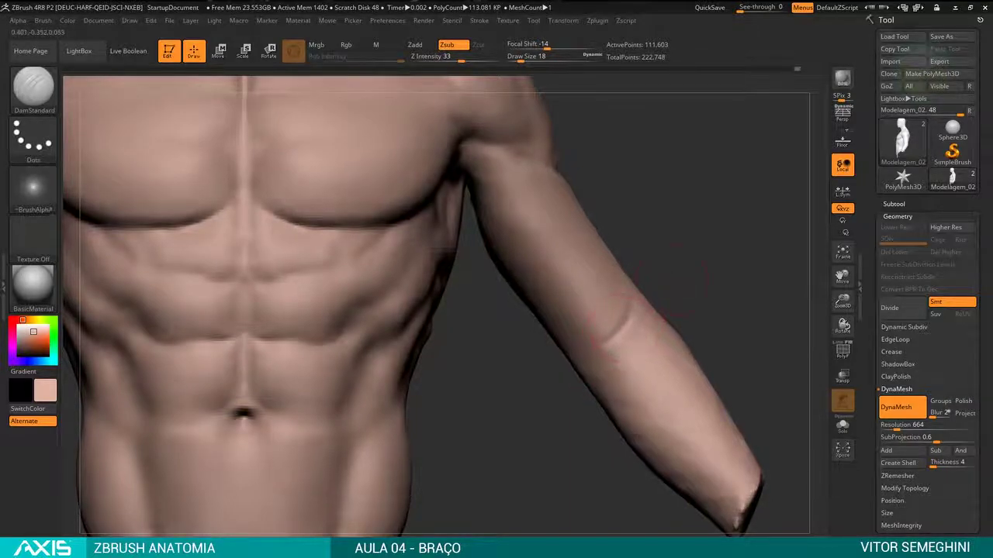
{"action": "left_click_drag", "start_coordinate": [480, 326], "coordinate": [446, 324]}
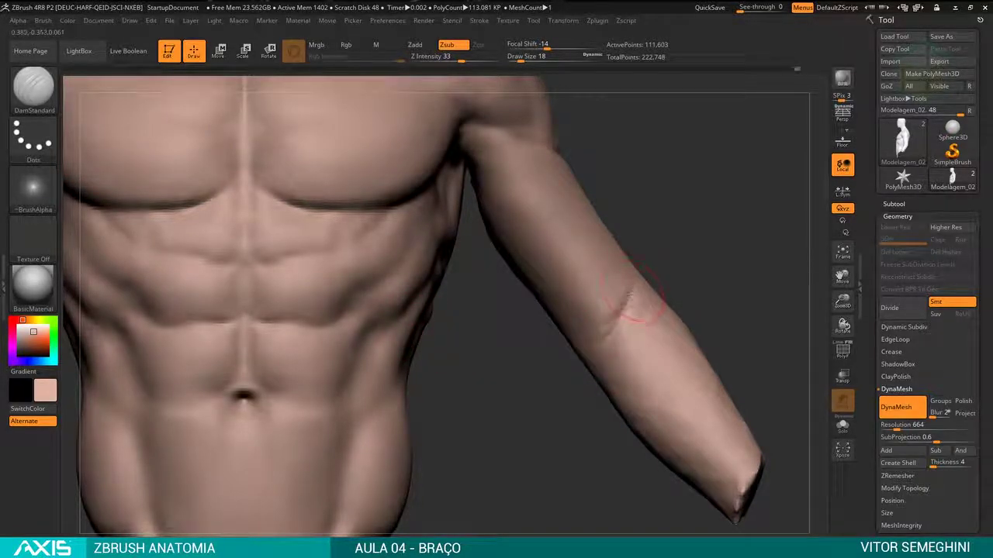
{"action": "left_click_drag", "start_coordinate": [544, 287], "coordinate": [620, 299]}
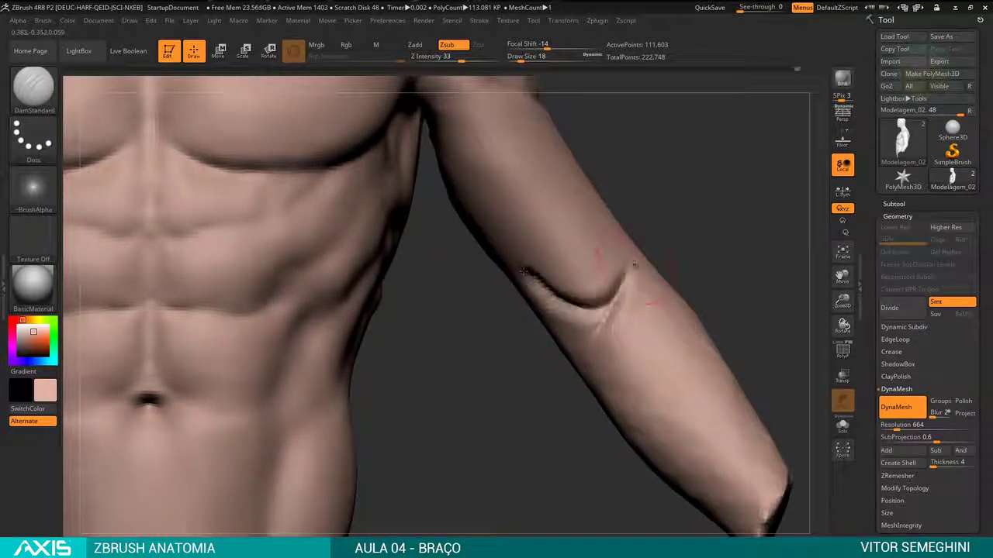
{"action": "left_click_drag", "start_coordinate": [631, 288], "coordinate": [651, 267], "text": "shift"}
{"action": "left_click_drag", "start_coordinate": [677, 234], "coordinate": [518, 194]}
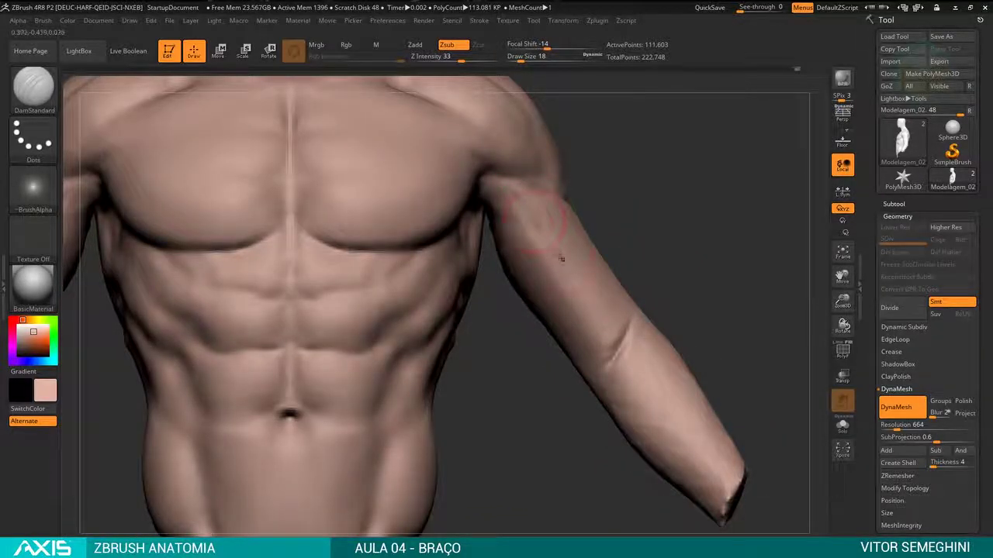
{"action": "left_click_drag", "start_coordinate": [649, 267], "coordinate": [515, 216], "text": "alt"}
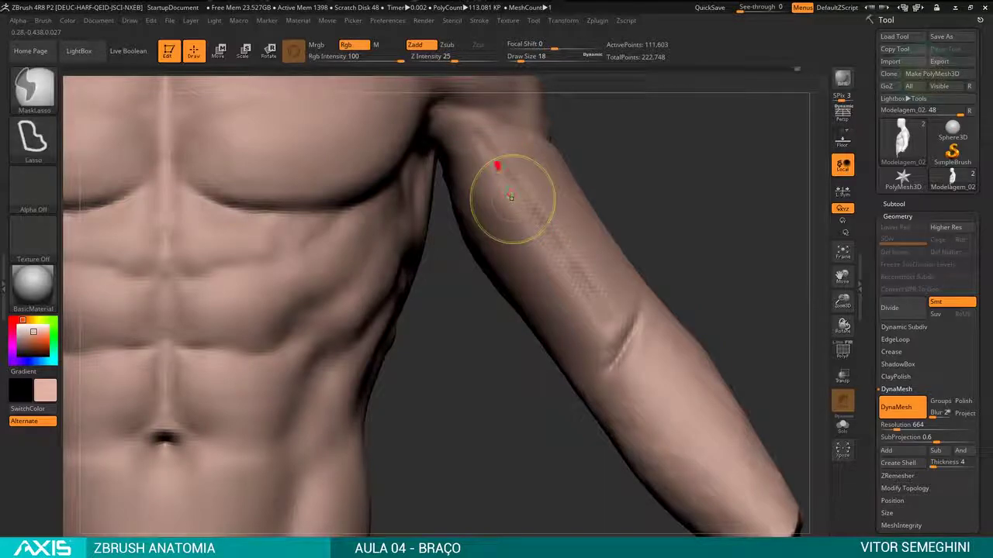
{"action": "left_click_drag", "start_coordinate": [498, 161], "coordinate": [456, 196], "text": "ctrl"}
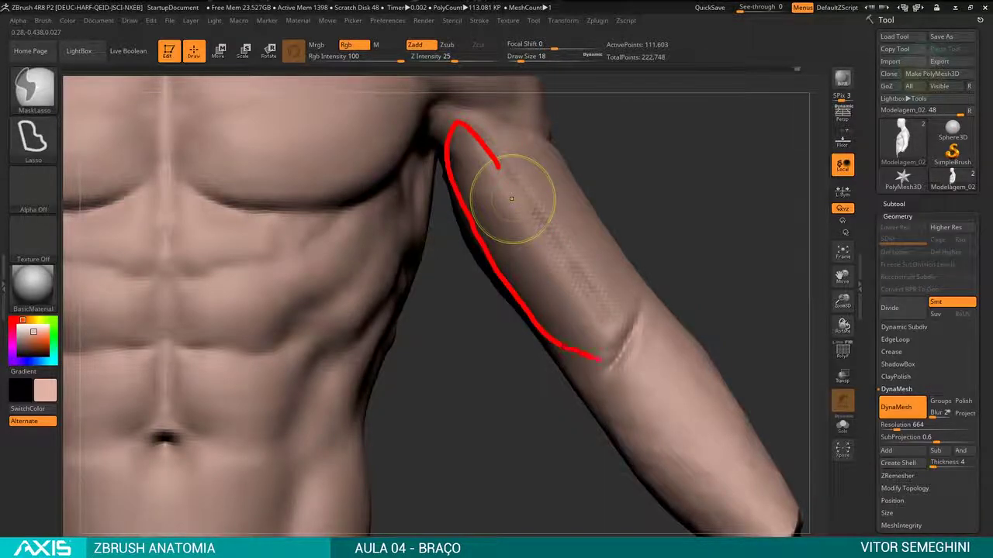
{"action": "left_click_drag", "start_coordinate": [622, 341], "coordinate": [641, 363]}
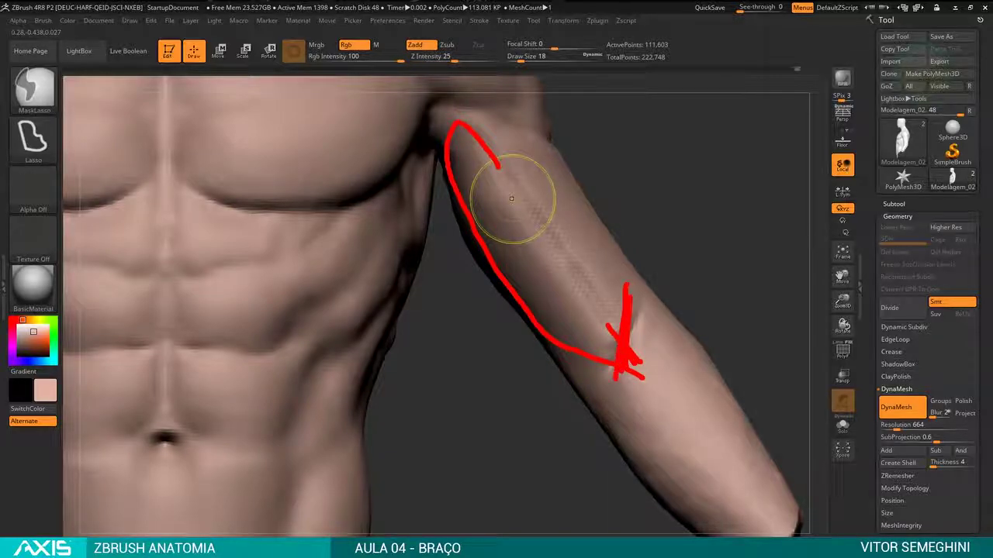
{"action": "left_click_drag", "start_coordinate": [469, 139], "coordinate": [549, 191]}
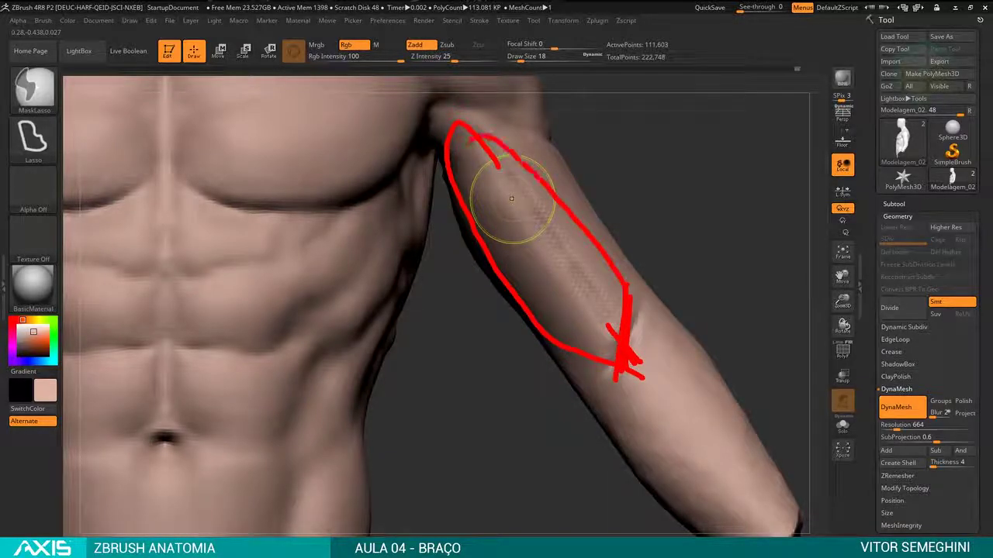
{"action": "left_click_drag", "start_coordinate": [496, 166], "coordinate": [611, 347]}
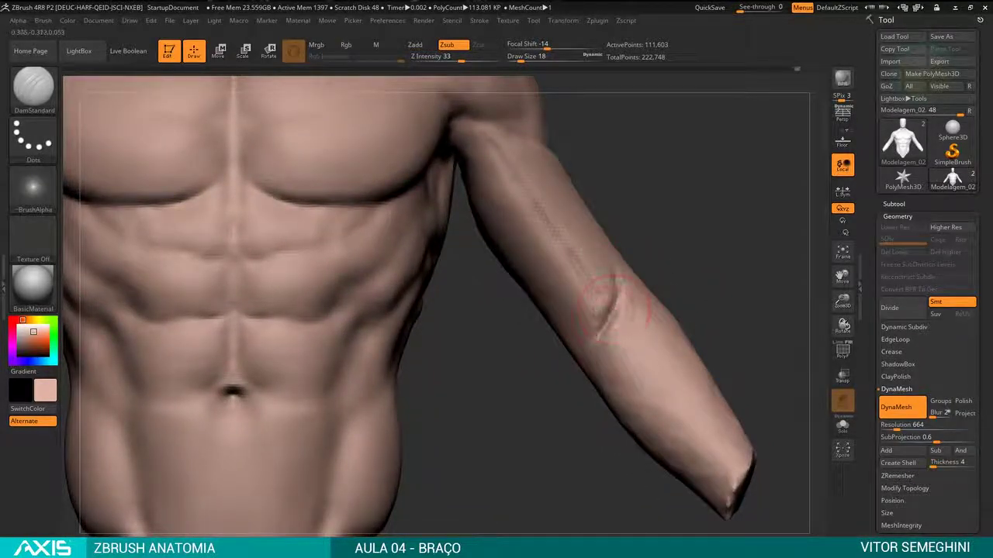
Step: Orbit the torso, try ClayBuildup, then pick DamStandard at draw size 20
{"action": "mouse_move", "coordinate": [691, 244]}
{"action": "left_mouse_down"}
{"action": "mouse_move", "coordinate": [679, 264]}
{"action": "mouse_move", "coordinate": [672, 238]}
{"action": "left_mouse_up"}
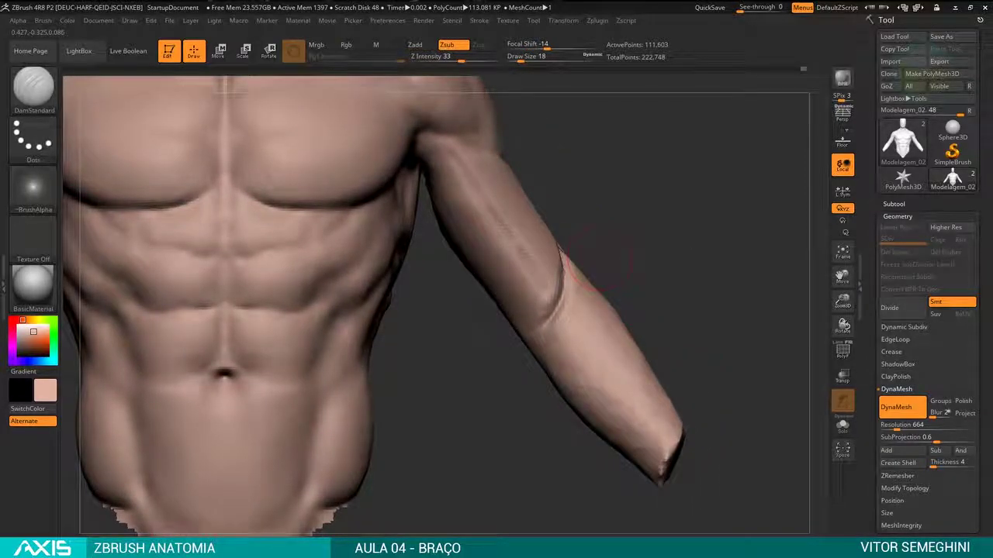
{"action": "key", "text": "f"}
{"action": "mouse_move", "coordinate": [675, 289]}
{"action": "left_mouse_down"}
{"action": "mouse_move", "coordinate": [622, 308]}
{"action": "mouse_move", "coordinate": [698, 256]}
{"action": "mouse_move", "coordinate": [548, 270]}
{"action": "left_mouse_up"}
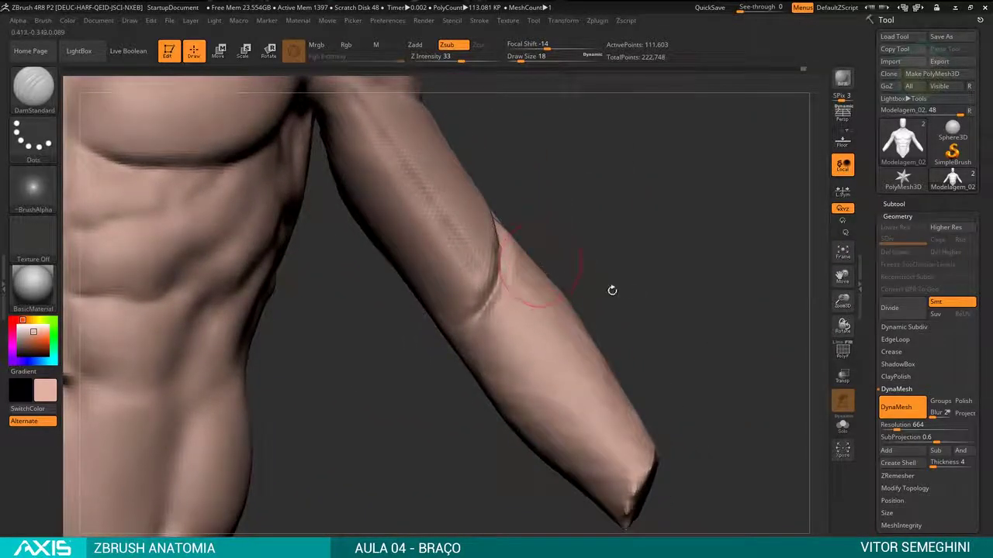
{"action": "mouse_move", "coordinate": [612, 290]}
{"action": "left_mouse_down"}
{"action": "mouse_move", "coordinate": [536, 249]}
{"action": "mouse_move", "coordinate": [594, 255]}
{"action": "mouse_move", "coordinate": [493, 245]}
{"action": "mouse_move", "coordinate": [592, 295]}
{"action": "mouse_move", "coordinate": [566, 295]}
{"action": "mouse_move", "coordinate": [597, 311]}
{"action": "mouse_move", "coordinate": [536, 309]}
{"action": "left_mouse_up"}
{"action": "key", "text": "space"}
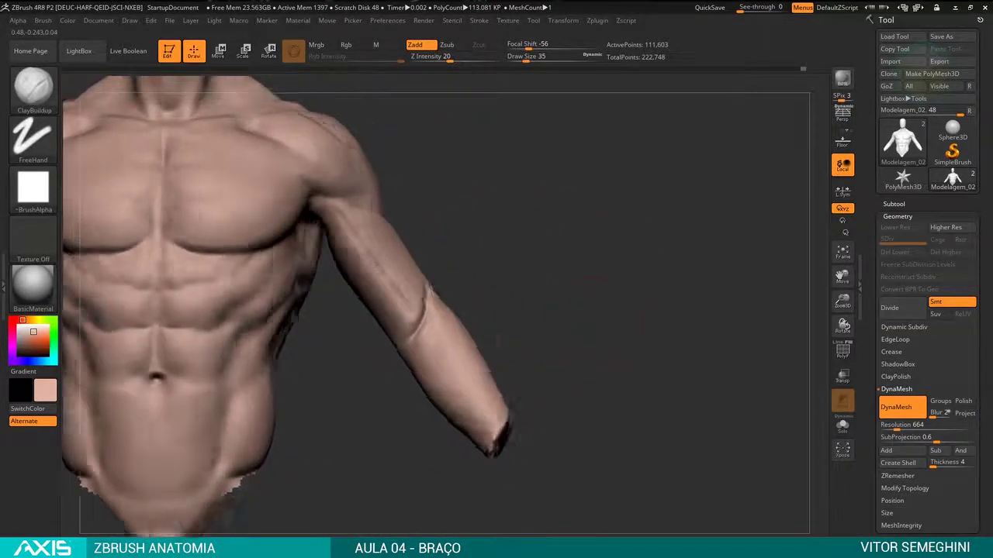
{"action": "key", "text": "b"}
{"action": "key", "text": "d"}
{"action": "key", "text": "s"}
{"action": "key", "text": "space"}
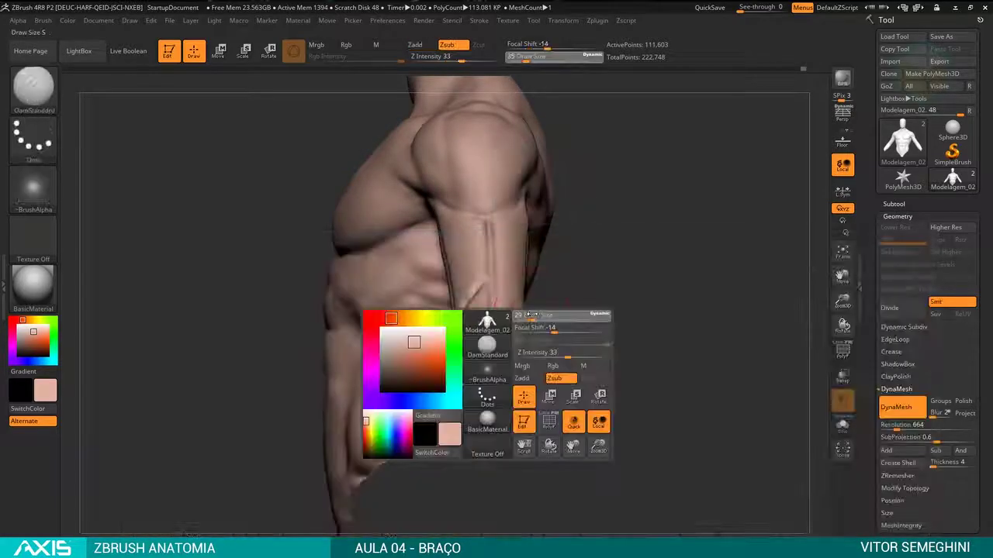
{"action": "mouse_move", "coordinate": [537, 319]}
{"action": "left_mouse_down", "text": "alt"}
{"action": "mouse_move", "coordinate": [601, 295]}
{"action": "mouse_move", "coordinate": [538, 313]}
{"action": "left_mouse_up", "text": "alt"}
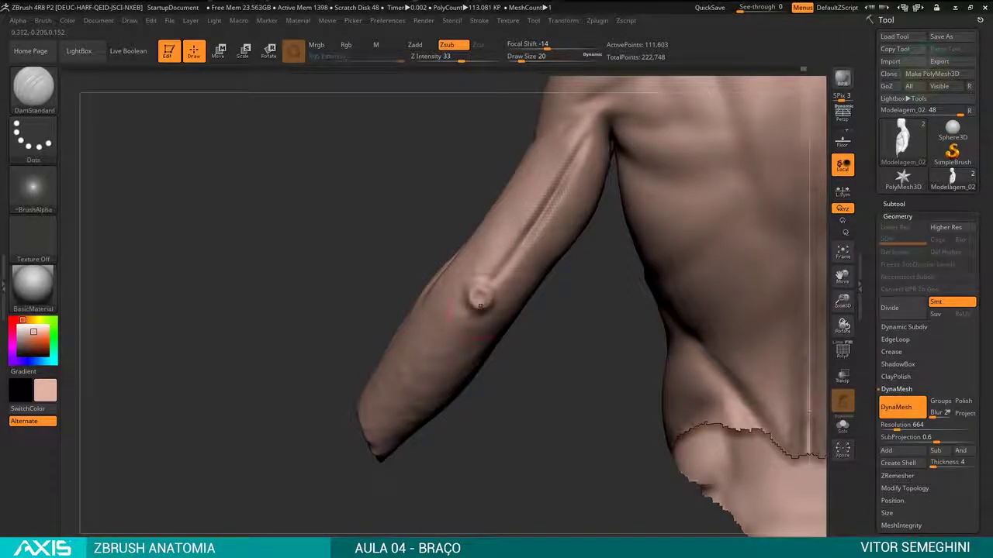
Step: Raise a small bump on the forearm below the elbow and smooth it in
{"action": "left_click_drag", "start_coordinate": [480, 292], "coordinate": [483, 305], "text": "shift"}
{"action": "left_click_drag", "start_coordinate": [419, 233], "coordinate": [467, 300]}
{"action": "left_click_drag", "start_coordinate": [349, 233], "coordinate": [364, 249]}
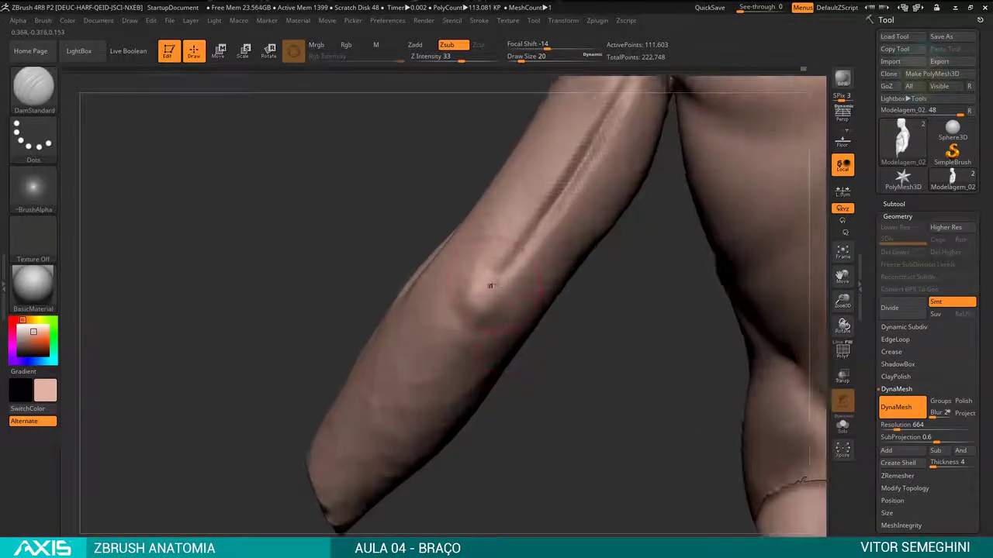
{"action": "left_click_drag", "start_coordinate": [475, 281], "coordinate": [483, 290]}
{"action": "mouse_move", "coordinate": [349, 248]}
{"action": "left_mouse_down"}
{"action": "mouse_move", "coordinate": [403, 248]}
{"action": "mouse_move", "coordinate": [388, 263]}
{"action": "left_mouse_up"}
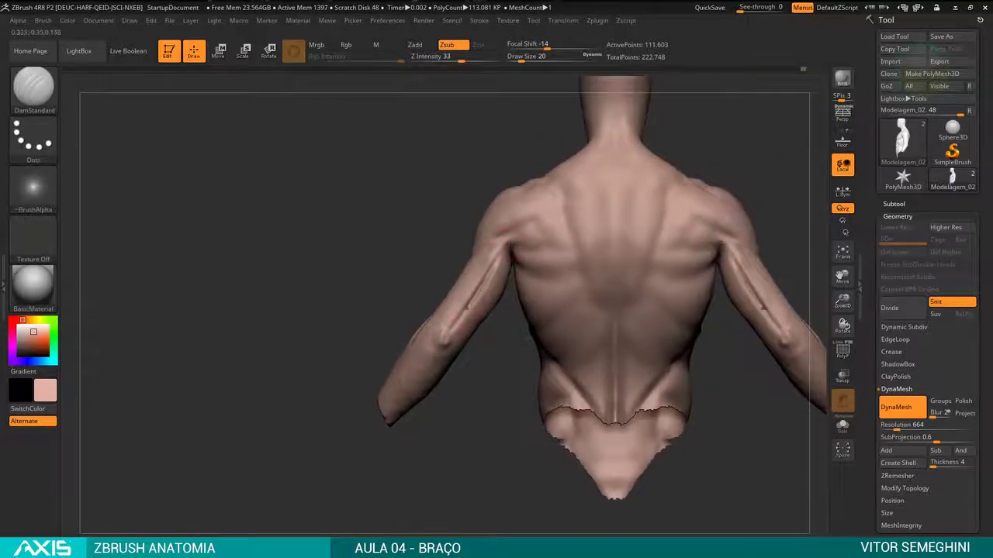
{"action": "mouse_move", "coordinate": [403, 349]}
{"action": "left_mouse_down"}
{"action": "mouse_move", "coordinate": [544, 350]}
{"action": "mouse_move", "coordinate": [521, 365]}
{"action": "mouse_move", "coordinate": [479, 318]}
{"action": "left_mouse_up"}
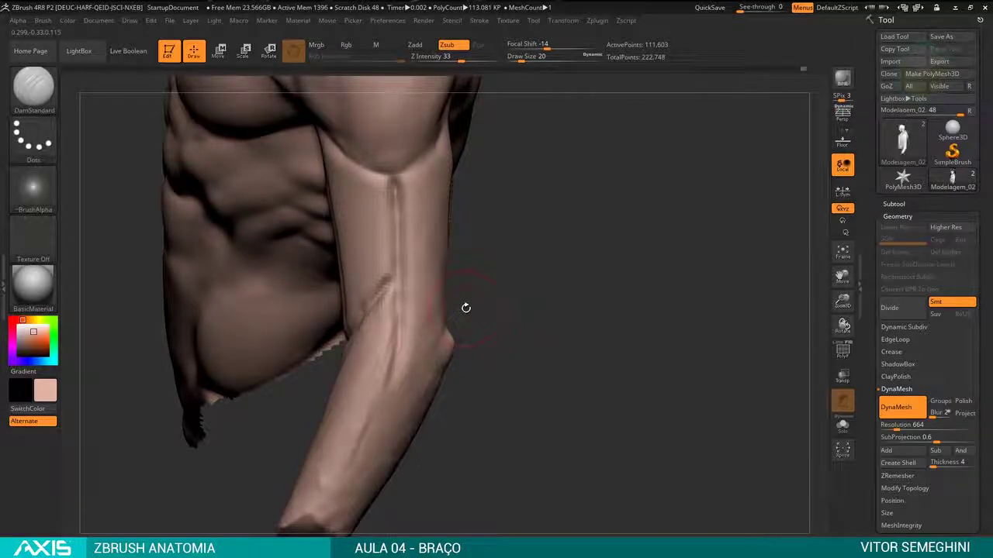
{"action": "mouse_move", "coordinate": [626, 274]}
{"action": "left_mouse_down"}
{"action": "mouse_move", "coordinate": [605, 310]}
{"action": "mouse_move", "coordinate": [657, 281]}
{"action": "mouse_move", "coordinate": [592, 267]}
{"action": "left_mouse_up"}
Step: Select the Move brush and pull the crease on the arm
{"action": "key", "text": "b"}
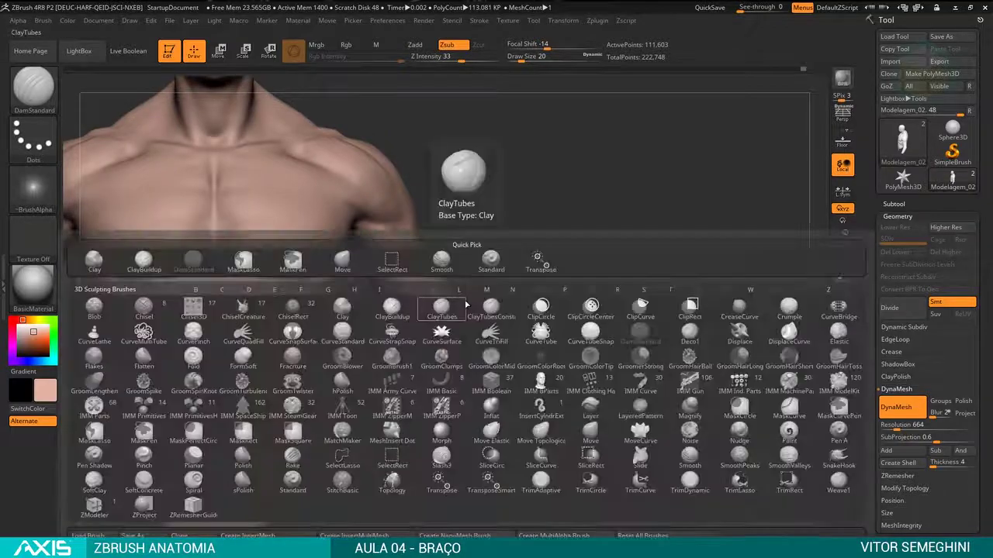
{"action": "key", "text": "m"}
{"action": "key", "text": "v"}
{"action": "key", "text": "space"}
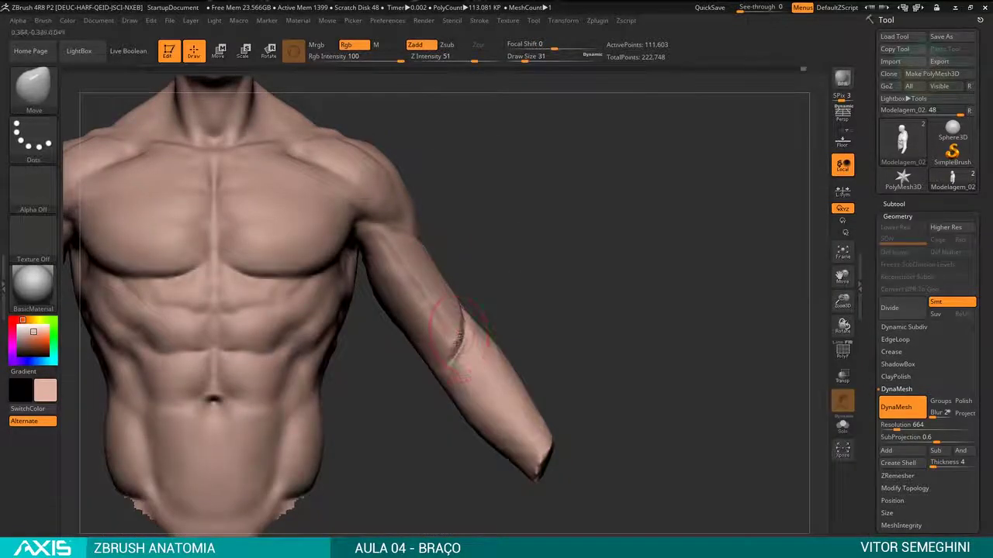
{"action": "left_click_drag", "start_coordinate": [458, 333], "coordinate": [456, 326]}
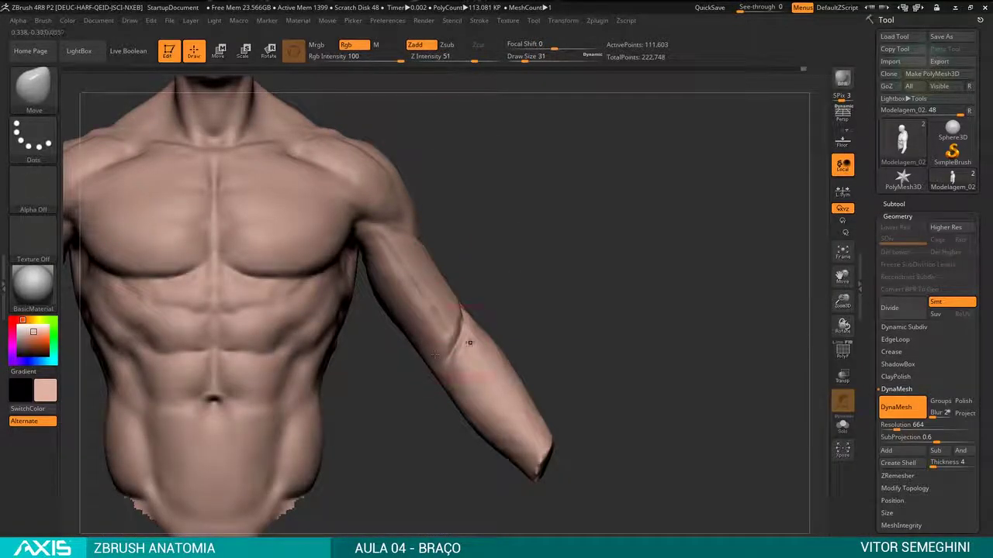
Step: Switch to ClayBuildup and move in closer on the arm
{"action": "key", "text": "b"}
{"action": "key", "text": "c"}
{"action": "key", "text": "b"}
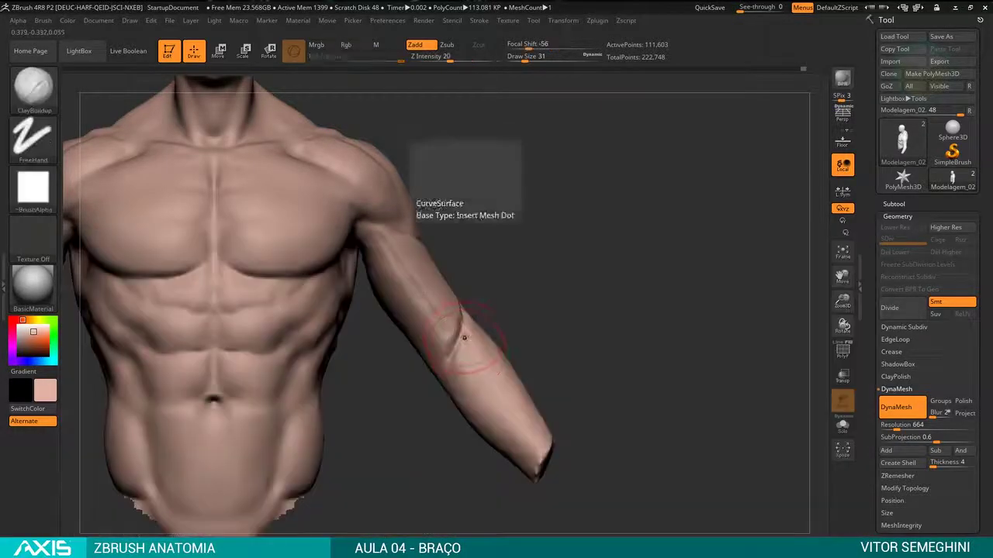
{"action": "key", "text": "space"}
{"action": "mouse_move", "coordinate": [659, 349]}
{"action": "left_mouse_down", "text": "alt"}
{"action": "mouse_move", "coordinate": [514, 287]}
{"action": "mouse_move", "coordinate": [456, 341]}
{"action": "left_mouse_up", "text": "alt"}
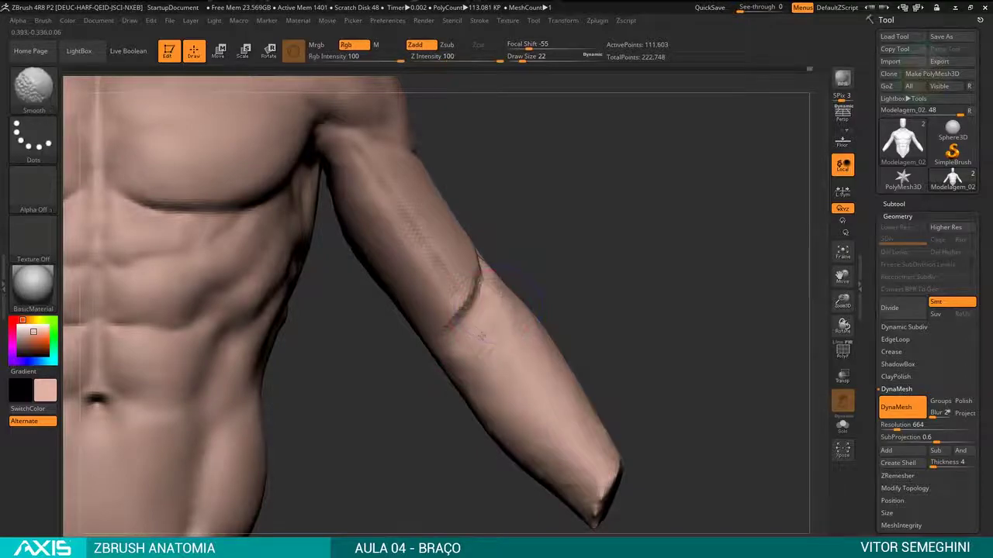
{"action": "left_click_drag", "start_coordinate": [492, 310], "coordinate": [517, 328]}
{"action": "left_click_drag", "start_coordinate": [515, 292], "coordinate": [510, 288]}
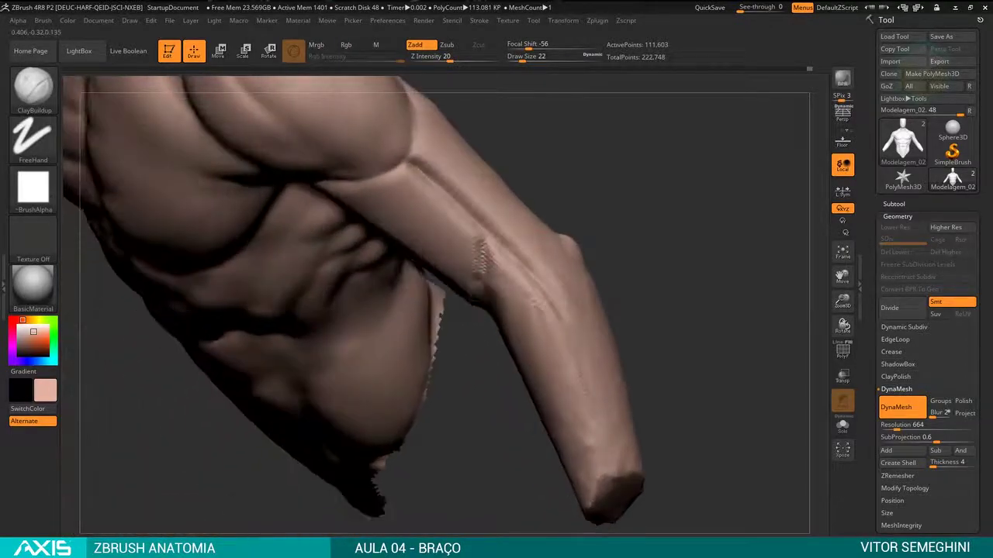
{"action": "mouse_move", "coordinate": [550, 233]}
{"action": "left_mouse_down"}
{"action": "mouse_move", "coordinate": [600, 224]}
{"action": "mouse_move", "coordinate": [541, 282]}
{"action": "mouse_move", "coordinate": [545, 266]}
{"action": "mouse_move", "coordinate": [524, 266]}
{"action": "mouse_move", "coordinate": [559, 271]}
{"action": "mouse_move", "coordinate": [696, 243]}
{"action": "mouse_move", "coordinate": [705, 124]}
{"action": "mouse_move", "coordinate": [598, 355]}
{"action": "mouse_move", "coordinate": [667, 321]}
{"action": "left_mouse_up"}
Step: Reselect the Move brush and reduce its size to 16
{"action": "key", "text": "b"}
{"action": "key", "text": "m"}
{"action": "key", "text": "v"}
{"action": "key", "text": "space"}
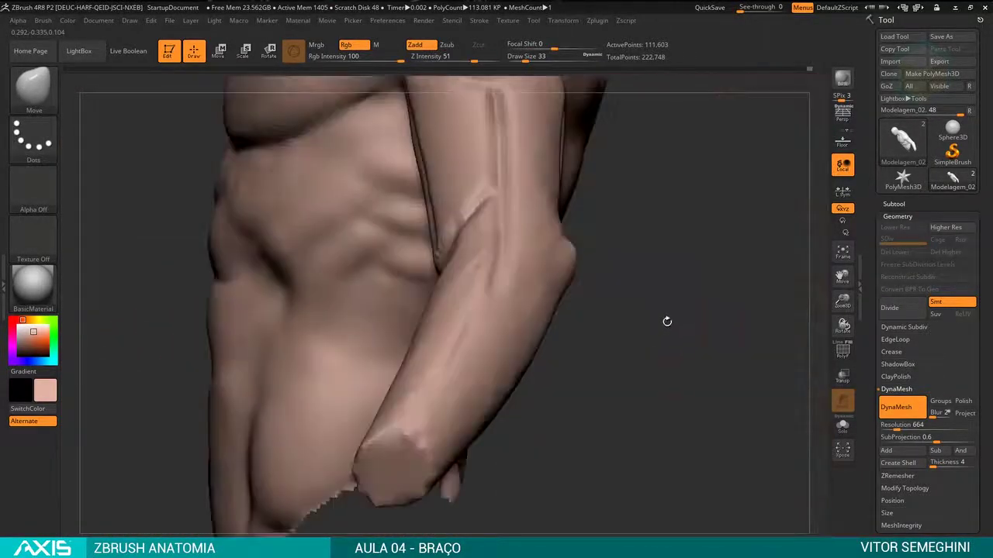
{"action": "mouse_move", "coordinate": [591, 223]}
{"action": "left_mouse_down", "text": "alt"}
{"action": "mouse_move", "coordinate": [576, 264]}
{"action": "mouse_move", "coordinate": [613, 281]}
{"action": "mouse_move", "coordinate": [644, 339]}
{"action": "left_mouse_up", "text": "alt"}
{"action": "key", "text": "space"}
Step: With ClayBuildup, build a round blob on the forearm and smooth it flat
{"action": "key", "text": "b"}
{"action": "key", "text": "c"}
{"action": "key", "text": "b"}
{"action": "left_click_drag", "start_coordinate": [627, 297], "coordinate": [610, 314]}
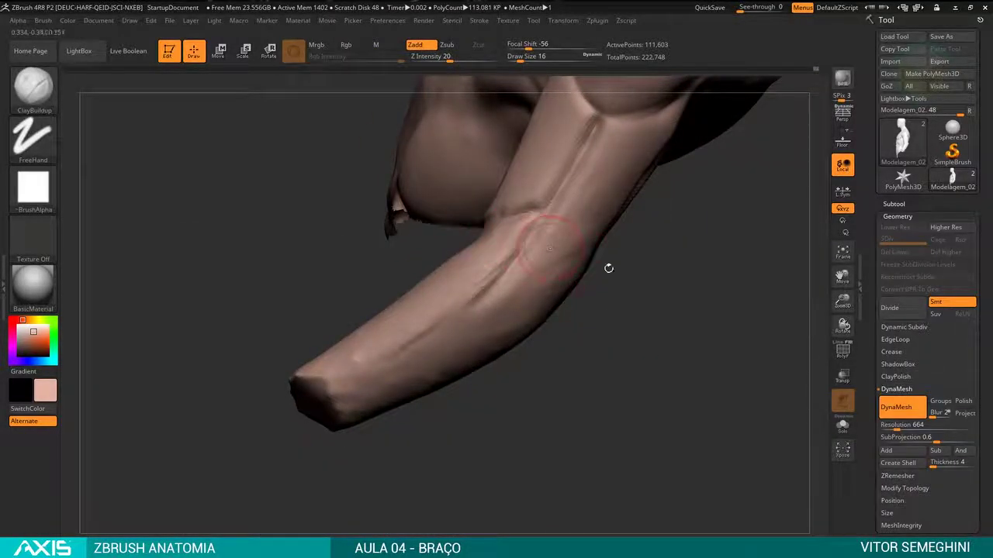
{"action": "left_click_drag", "start_coordinate": [609, 268], "coordinate": [583, 232]}
{"action": "left_click_drag", "start_coordinate": [577, 281], "coordinate": [574, 260]}
{"action": "mouse_move", "coordinate": [690, 326]}
{"action": "left_mouse_down"}
{"action": "mouse_move", "coordinate": [694, 306]}
{"action": "mouse_move", "coordinate": [590, 264]}
{"action": "left_mouse_up"}
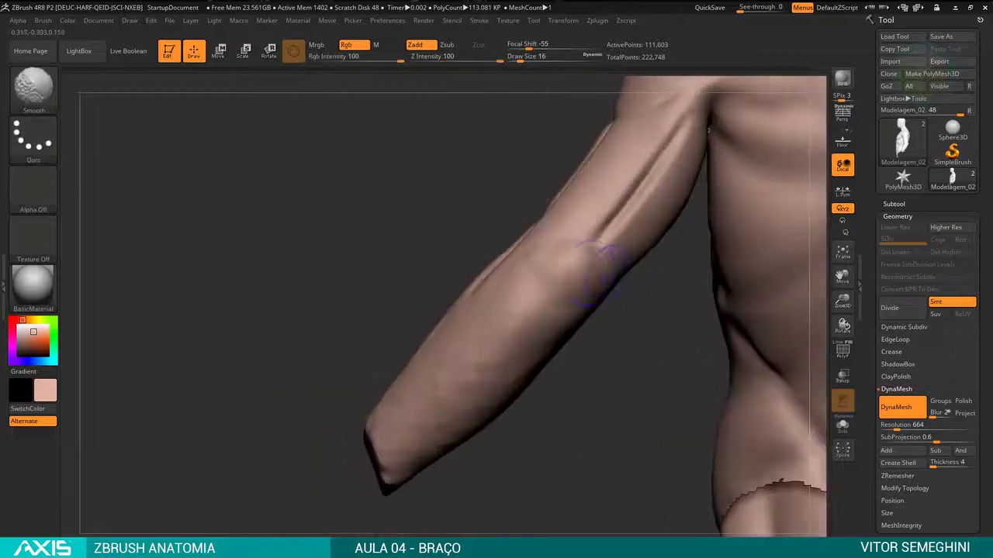
Step: Smooth the upper-arm seam, then carve a groove down the forearm with DamStandard Zsub
{"action": "mouse_move", "coordinate": [659, 318]}
{"action": "left_mouse_down"}
{"action": "mouse_move", "coordinate": [640, 362]}
{"action": "mouse_move", "coordinate": [670, 338]}
{"action": "mouse_move", "coordinate": [643, 341]}
{"action": "left_mouse_up"}
{"action": "left_click_drag", "start_coordinate": [543, 342], "coordinate": [520, 395], "text": "shift"}
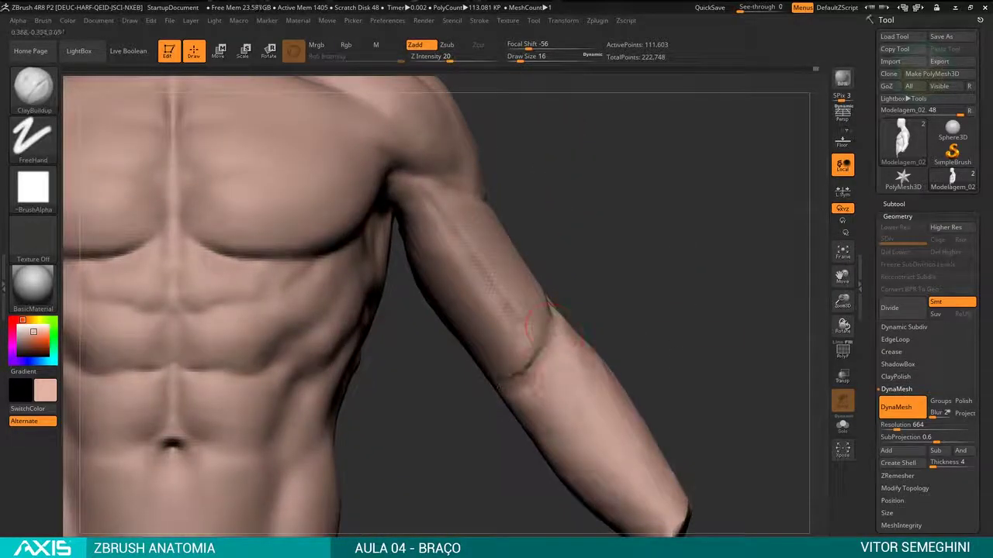
{"action": "key", "text": "b"}
{"action": "key", "text": "d"}
{"action": "key", "text": "s"}
{"action": "mouse_move", "coordinate": [620, 310]}
{"action": "left_mouse_down"}
{"action": "mouse_move", "coordinate": [503, 232]}
{"action": "mouse_move", "coordinate": [491, 310]}
{"action": "left_mouse_up"}
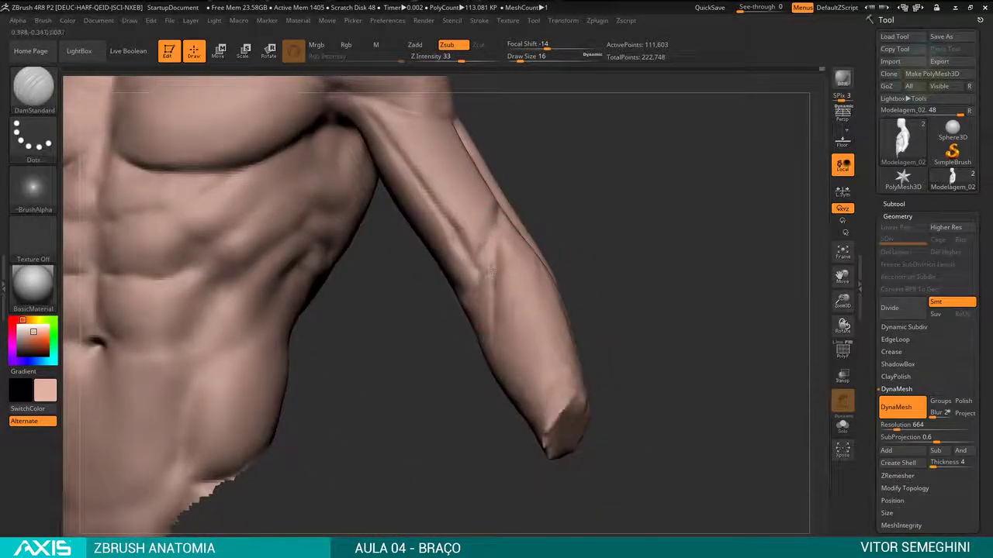
{"action": "left_click_drag", "start_coordinate": [490, 248], "coordinate": [496, 364]}
Step: Frame the forearm and set ClayBuildup's draw size to 17, after trying 14
{"action": "left_click_drag", "start_coordinate": [619, 316], "coordinate": [518, 310]}
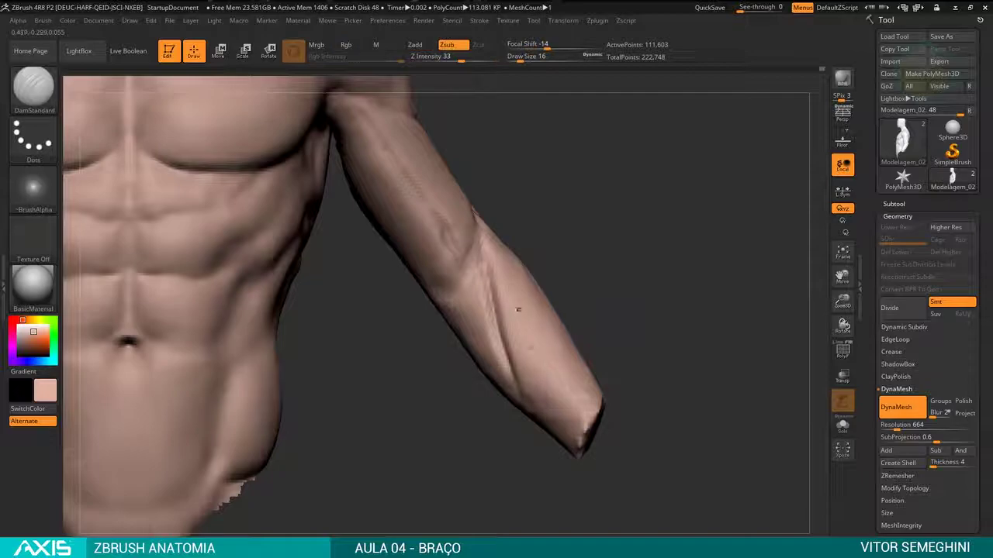
{"action": "left_click_drag", "start_coordinate": [602, 309], "coordinate": [532, 326]}
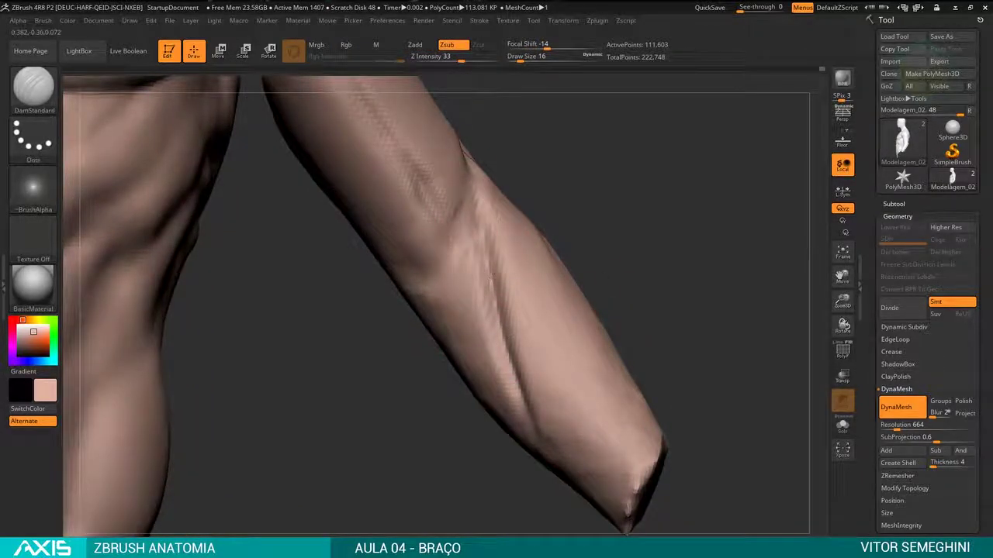
{"action": "key", "text": "b"}
{"action": "key", "text": "c"}
{"action": "key", "text": "b"}
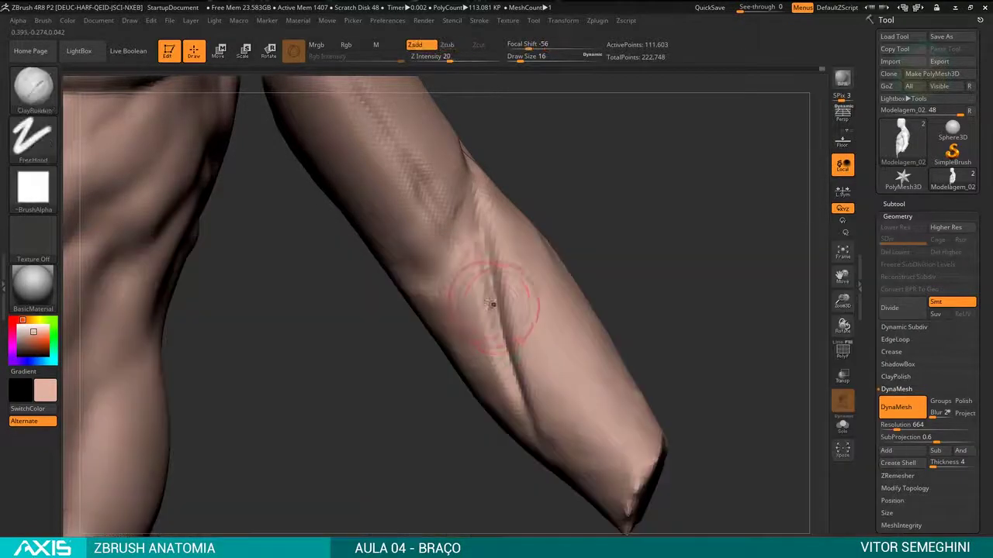
{"action": "key", "text": "space"}
{"action": "mouse_move", "coordinate": [578, 202]}
{"action": "left_mouse_down"}
{"action": "mouse_move", "coordinate": [603, 211]}
{"action": "mouse_move", "coordinate": [471, 299]}
{"action": "mouse_move", "coordinate": [462, 322]}
{"action": "left_mouse_up"}
{"action": "key", "text": "space"}
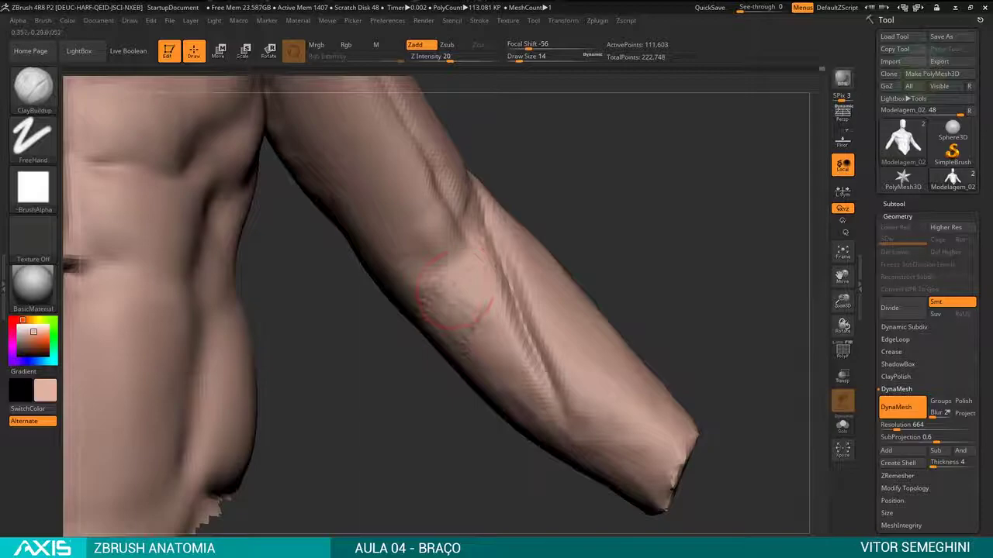
{"action": "key", "text": "space"}
{"action": "left_click_drag", "start_coordinate": [452, 361], "coordinate": [467, 361]}
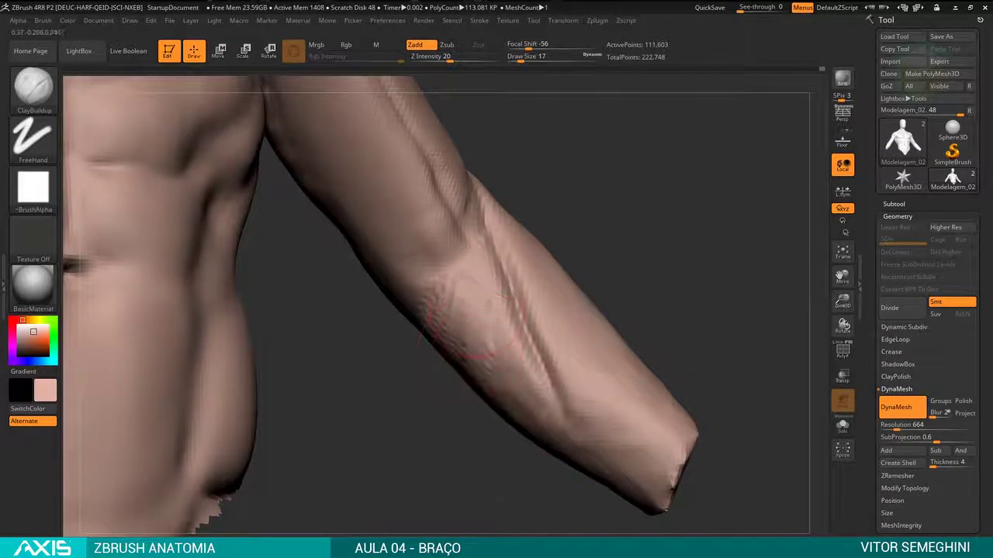
{"action": "mouse_move", "coordinate": [566, 310]}
{"action": "left_mouse_down"}
{"action": "mouse_move", "coordinate": [578, 330]}
{"action": "mouse_move", "coordinate": [523, 316]}
{"action": "left_mouse_up"}
Step: Switch to the Move brush via the B-M-V picker
{"action": "key", "text": "b"}
{"action": "key", "text": "m"}
{"action": "key", "text": "v"}
{"action": "key", "text": "space"}
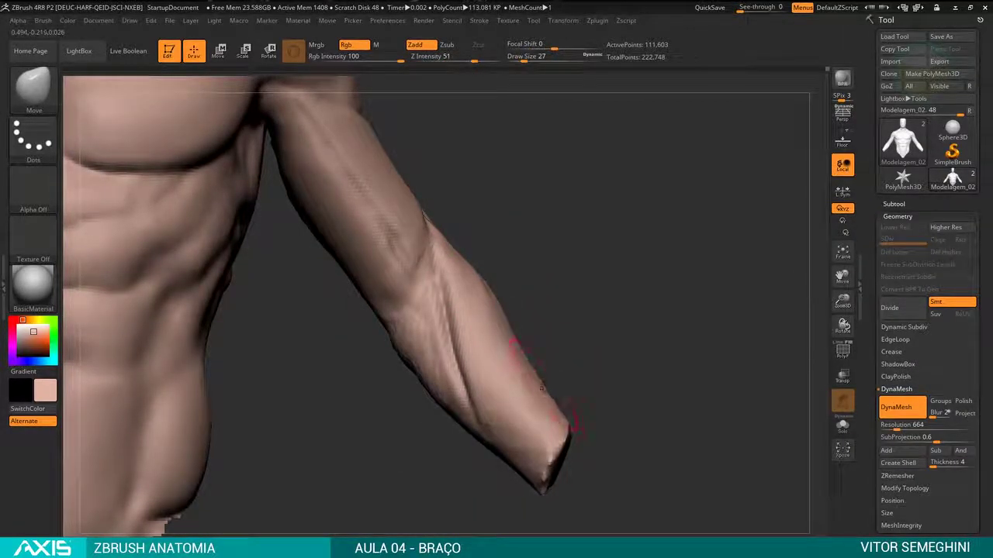
Step: Build up a rounded bump below the elbow with ClayBuildup at draw size 16
{"action": "key", "text": "f"}
{"action": "mouse_move", "coordinate": [580, 328]}
{"action": "left_mouse_down"}
{"action": "mouse_move", "coordinate": [642, 343]}
{"action": "mouse_move", "coordinate": [660, 432]}
{"action": "mouse_move", "coordinate": [574, 306]}
{"action": "mouse_move", "coordinate": [504, 364]}
{"action": "mouse_move", "coordinate": [536, 388]}
{"action": "left_mouse_up"}
{"action": "mouse_move", "coordinate": [587, 409]}
{"action": "left_mouse_down"}
{"action": "mouse_move", "coordinate": [616, 400]}
{"action": "mouse_move", "coordinate": [562, 369]}
{"action": "mouse_move", "coordinate": [563, 388]}
{"action": "left_mouse_up"}
{"action": "key", "text": "b"}
{"action": "key", "text": "c"}
{"action": "key", "text": "b"}
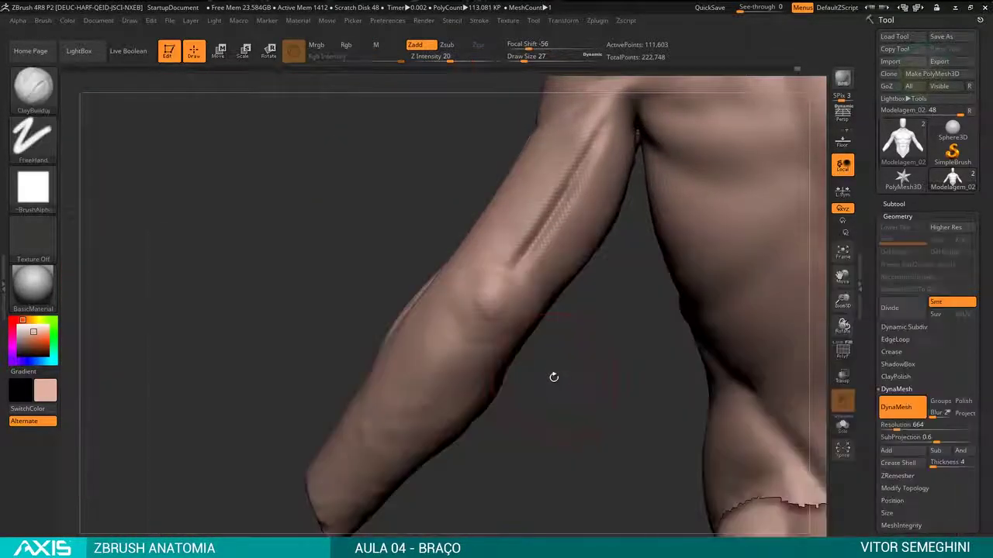
{"action": "mouse_move", "coordinate": [654, 210]}
{"action": "left_mouse_down"}
{"action": "mouse_move", "coordinate": [612, 303]}
{"action": "mouse_move", "coordinate": [557, 256]}
{"action": "mouse_move", "coordinate": [543, 257]}
{"action": "left_mouse_up"}
{"action": "key", "text": "space"}
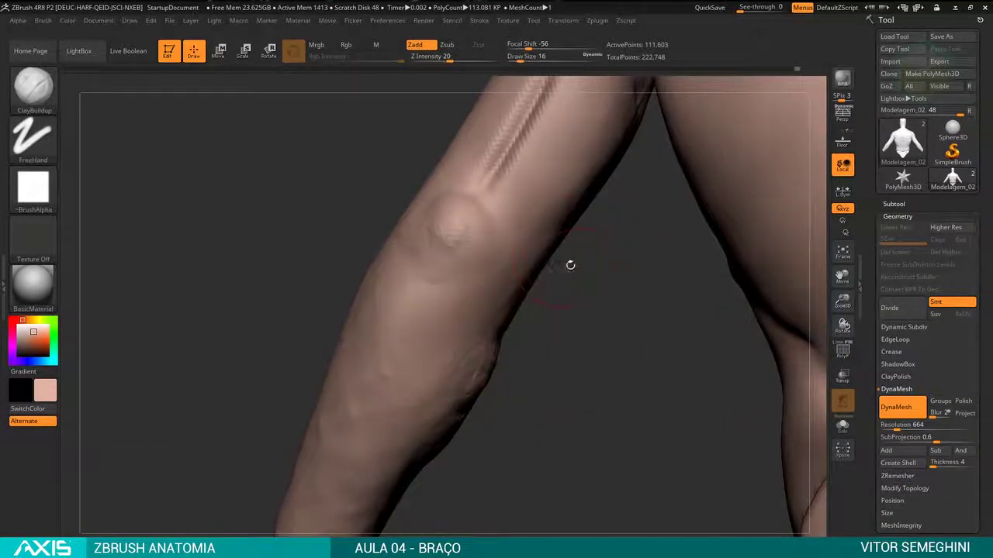
{"action": "mouse_move", "coordinate": [575, 290]}
{"action": "left_mouse_down"}
{"action": "mouse_move", "coordinate": [572, 321]}
{"action": "mouse_move", "coordinate": [564, 298]}
{"action": "mouse_move", "coordinate": [556, 304]}
{"action": "mouse_move", "coordinate": [591, 336]}
{"action": "mouse_move", "coordinate": [529, 339]}
{"action": "mouse_move", "coordinate": [558, 344]}
{"action": "mouse_move", "coordinate": [484, 276]}
{"action": "left_mouse_up"}
Step: Smooth the bump's edges into the forearm surface near the elbow
{"action": "key", "text": "shift"}
{"action": "mouse_move", "coordinate": [512, 308]}
{"action": "left_mouse_down"}
{"action": "mouse_move", "coordinate": [576, 339]}
{"action": "mouse_move", "coordinate": [526, 326]}
{"action": "left_mouse_up"}
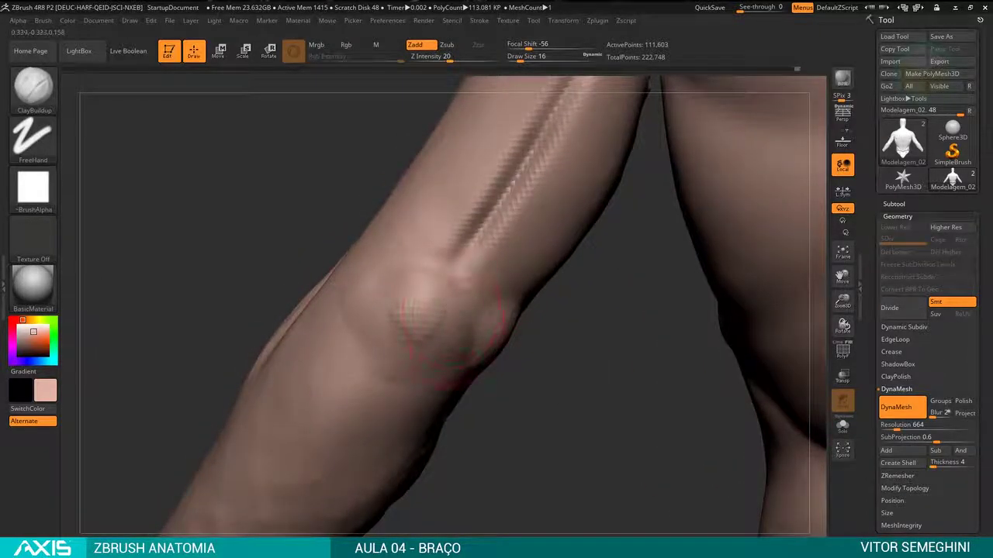
{"action": "key", "text": "shift"}
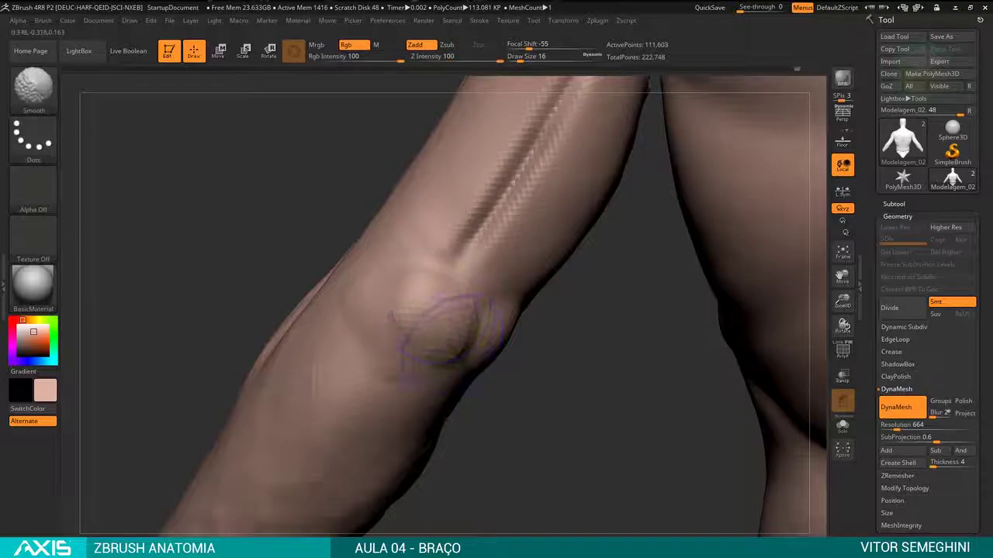
{"action": "mouse_move", "coordinate": [434, 308]}
{"action": "left_mouse_down"}
{"action": "mouse_move", "coordinate": [464, 341]}
{"action": "mouse_move", "coordinate": [405, 396]}
{"action": "left_mouse_up"}
{"action": "left_click_drag", "start_coordinate": [430, 364], "coordinate": [395, 427]}
{"action": "left_click_drag", "start_coordinate": [232, 310], "coordinate": [179, 325]}
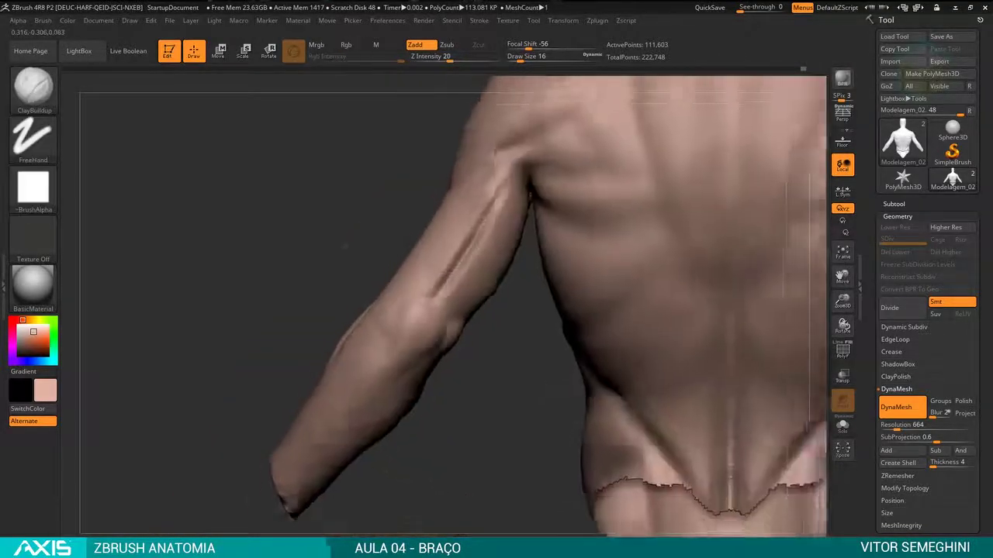
{"action": "mouse_move", "coordinate": [535, 387]}
{"action": "left_mouse_down"}
{"action": "mouse_move", "coordinate": [552, 409]}
{"action": "mouse_move", "coordinate": [521, 359]}
{"action": "left_mouse_up"}
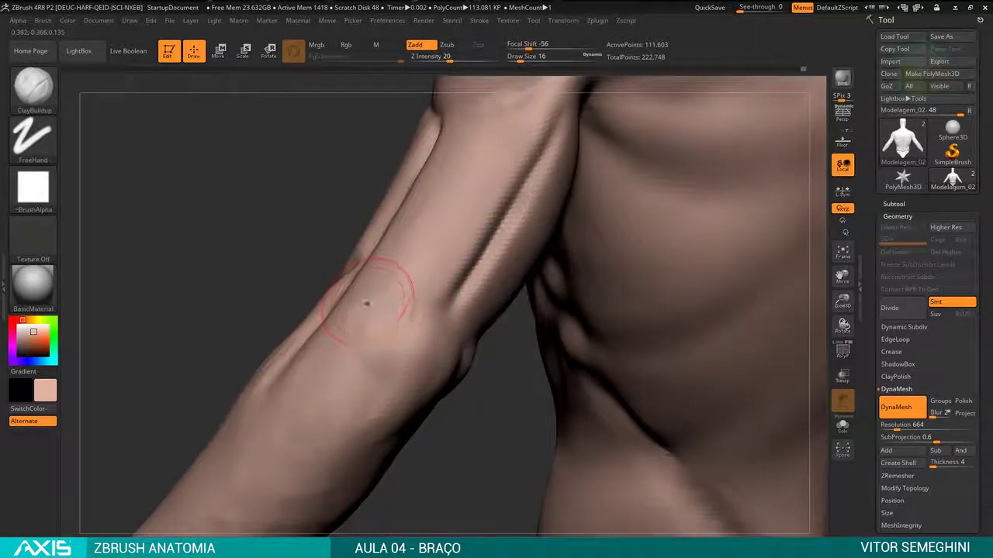
{"action": "left_click_drag", "start_coordinate": [326, 365], "coordinate": [384, 380], "text": "shift"}
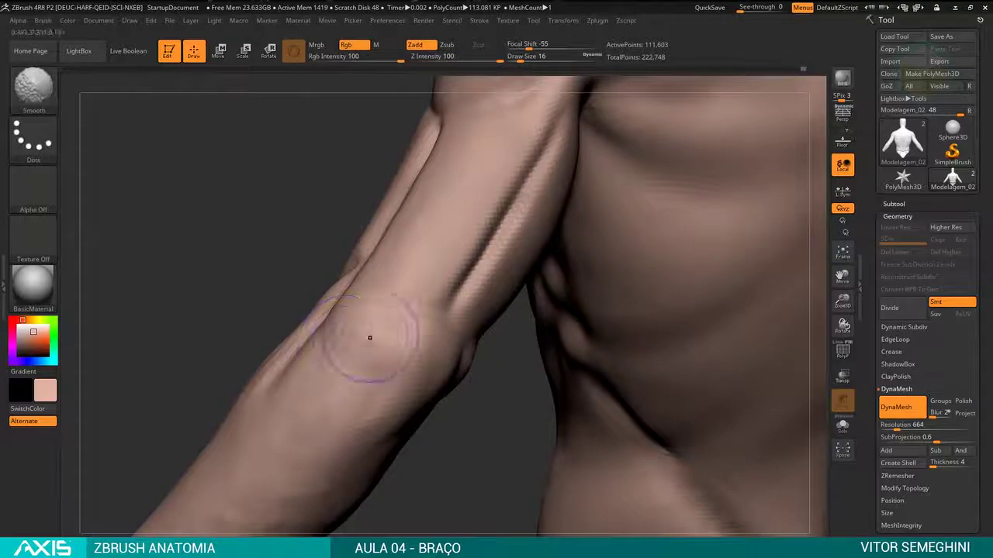
Step: Compare forearm angles, pull back to a back view of the torso, and switch to MaskLasso
{"action": "mouse_move", "coordinate": [365, 333]}
{"action": "left_mouse_down"}
{"action": "mouse_move", "coordinate": [451, 413]}
{"action": "mouse_move", "coordinate": [492, 426]}
{"action": "left_mouse_up"}
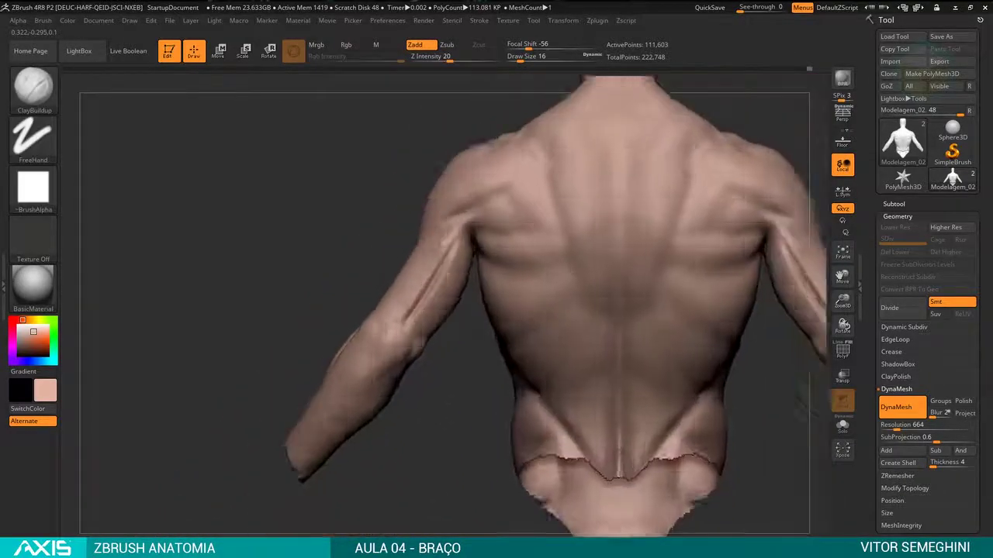
{"action": "mouse_move", "coordinate": [466, 388]}
{"action": "left_mouse_down"}
{"action": "mouse_move", "coordinate": [486, 370]}
{"action": "mouse_move", "coordinate": [425, 295]}
{"action": "left_mouse_up"}
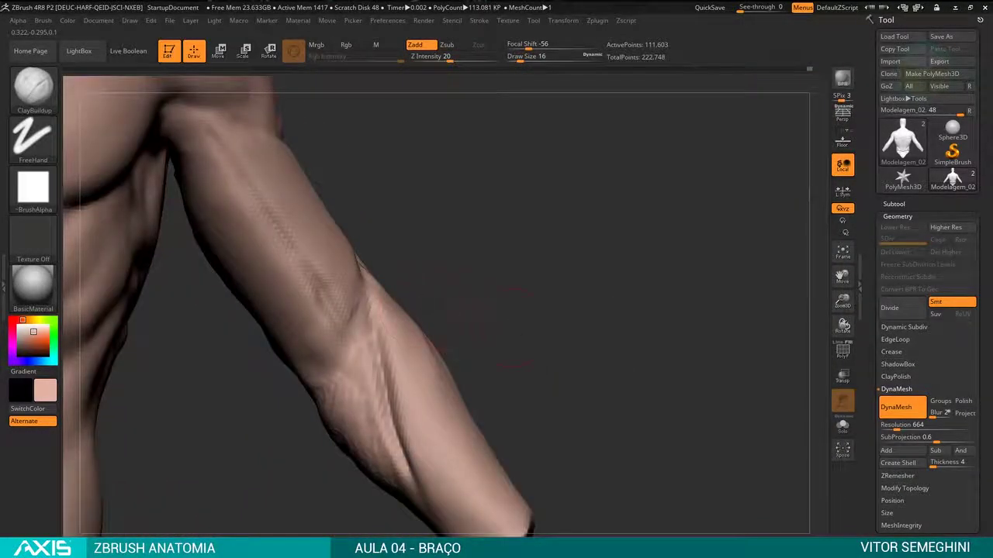
{"action": "mouse_move", "coordinate": [496, 326]}
{"action": "left_mouse_down"}
{"action": "mouse_move", "coordinate": [493, 405]}
{"action": "mouse_move", "coordinate": [488, 395]}
{"action": "mouse_move", "coordinate": [525, 388]}
{"action": "mouse_move", "coordinate": [500, 309]}
{"action": "mouse_move", "coordinate": [507, 343]}
{"action": "left_mouse_up"}
{"action": "mouse_move", "coordinate": [423, 439]}
{"action": "left_mouse_down"}
{"action": "mouse_move", "coordinate": [528, 393]}
{"action": "mouse_move", "coordinate": [552, 368]}
{"action": "mouse_move", "coordinate": [620, 418]}
{"action": "mouse_move", "coordinate": [679, 439]}
{"action": "mouse_move", "coordinate": [477, 397]}
{"action": "left_mouse_up"}
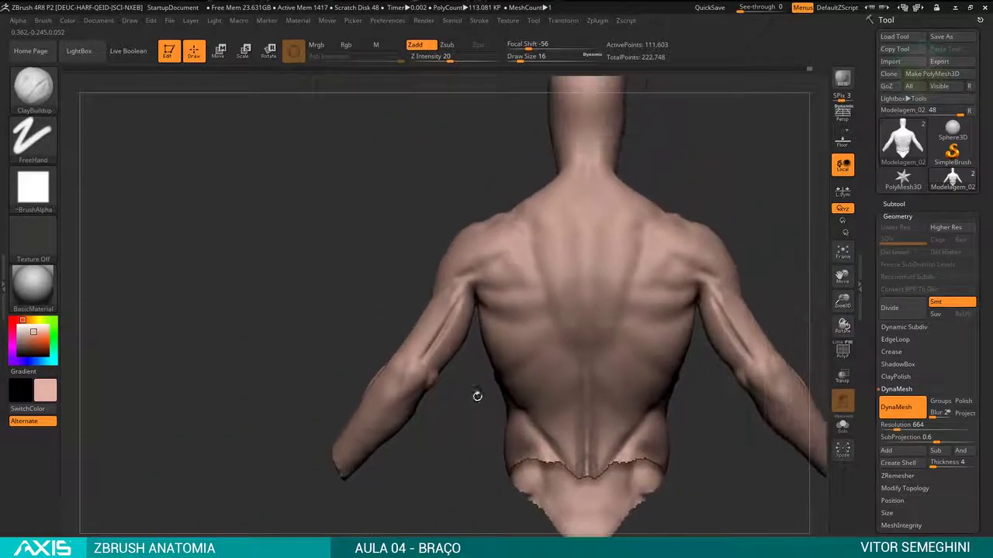
{"action": "key", "text": "ctrl"}
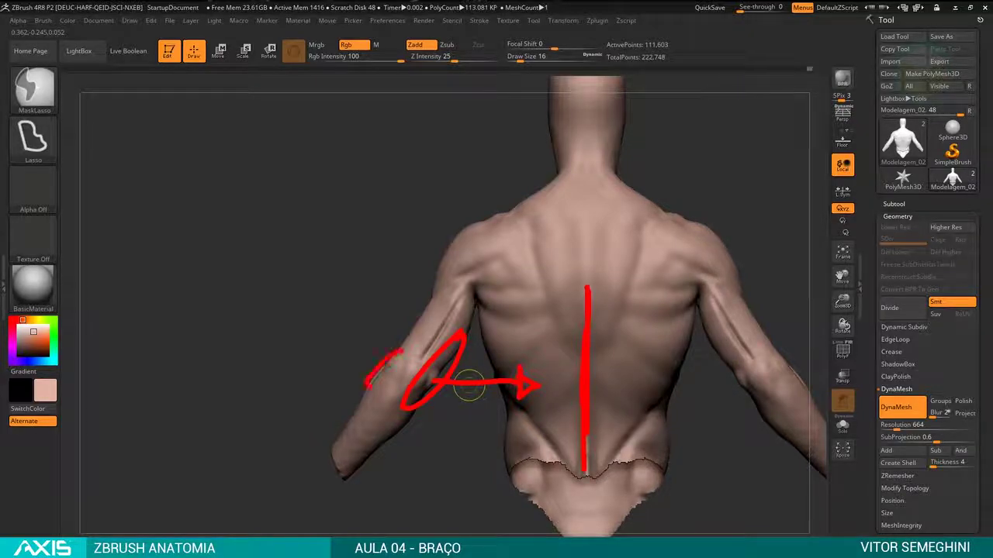
{"action": "left_click_drag", "start_coordinate": [401, 353], "coordinate": [366, 383]}
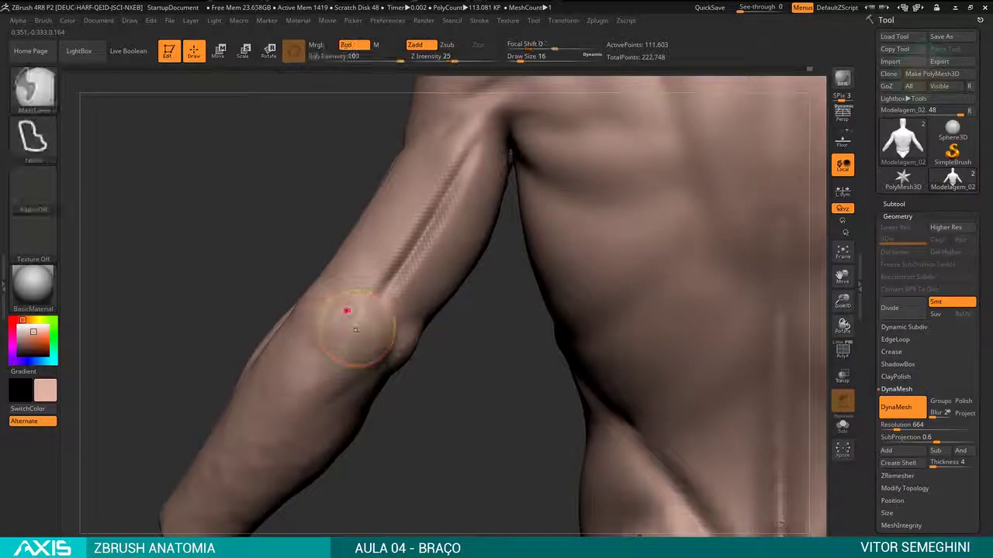
{"action": "left_click_drag", "start_coordinate": [299, 294], "coordinate": [356, 330], "text": "ctrl"}
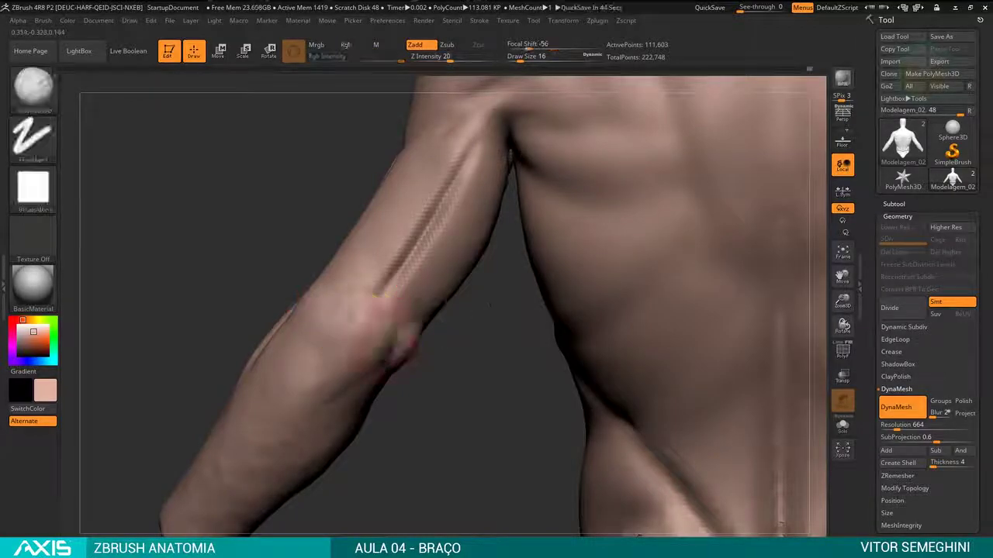
{"action": "left_click_drag", "start_coordinate": [468, 350], "coordinate": [411, 342]}
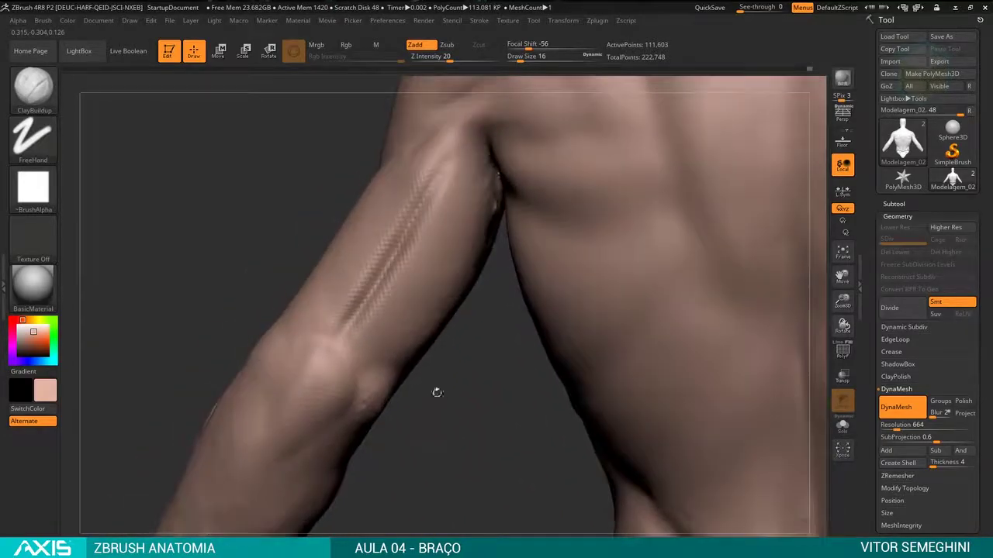
{"action": "mouse_move", "coordinate": [437, 394]}
{"action": "left_mouse_down"}
{"action": "mouse_move", "coordinate": [403, 330]}
{"action": "mouse_move", "coordinate": [391, 373]}
{"action": "mouse_move", "coordinate": [456, 203]}
{"action": "left_mouse_up"}
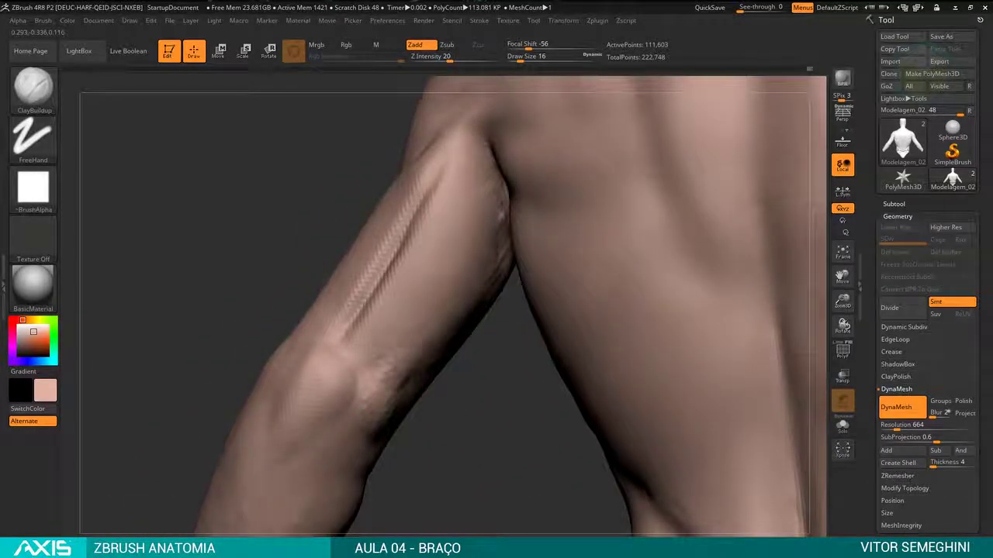
{"action": "mouse_move", "coordinate": [496, 388]}
{"action": "left_mouse_down"}
{"action": "mouse_move", "coordinate": [447, 350]}
{"action": "mouse_move", "coordinate": [572, 317]}
{"action": "mouse_move", "coordinate": [388, 268]}
{"action": "left_mouse_up"}
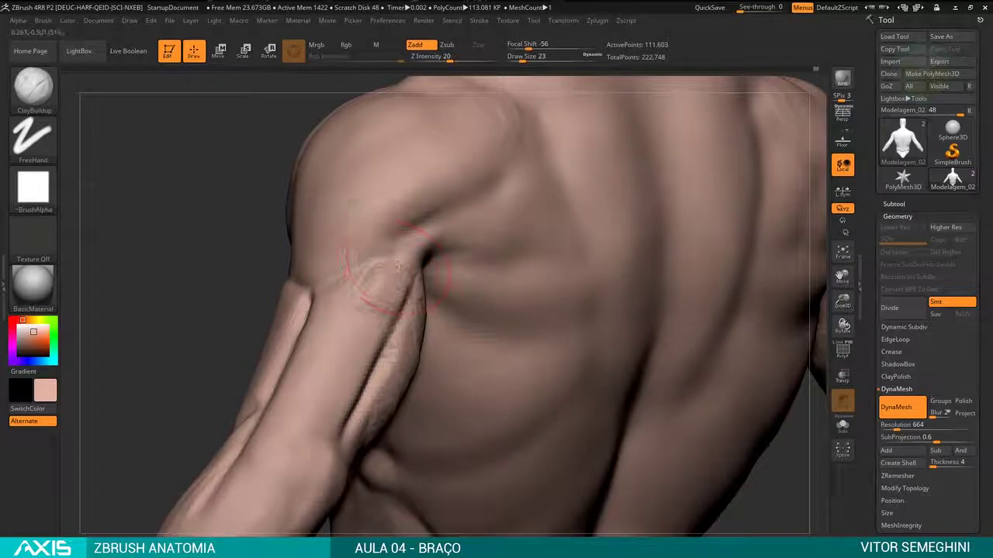
{"action": "key", "text": "space"}
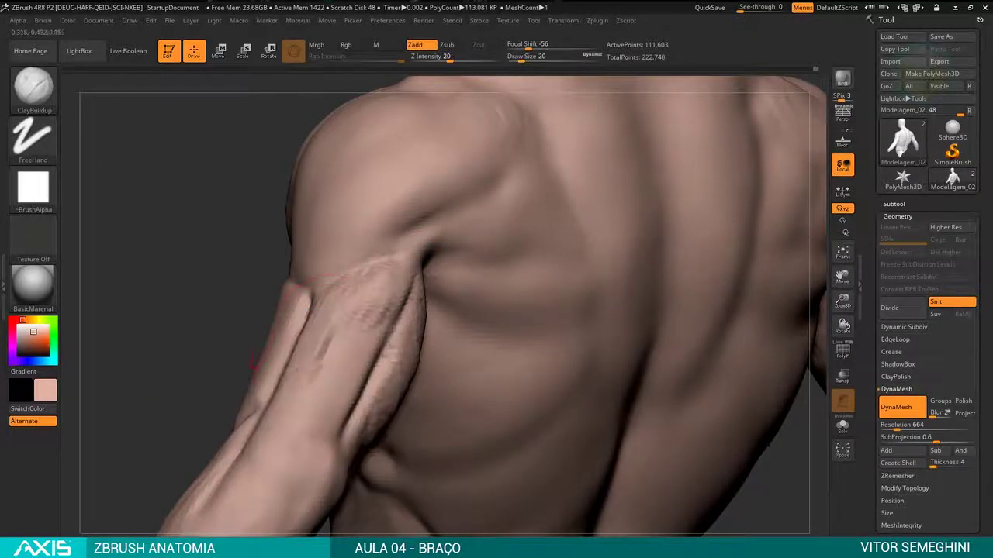
{"action": "mouse_move", "coordinate": [155, 232]}
{"action": "left_mouse_down"}
{"action": "mouse_move", "coordinate": [238, 270]}
{"action": "mouse_move", "coordinate": [240, 252]}
{"action": "left_mouse_up"}
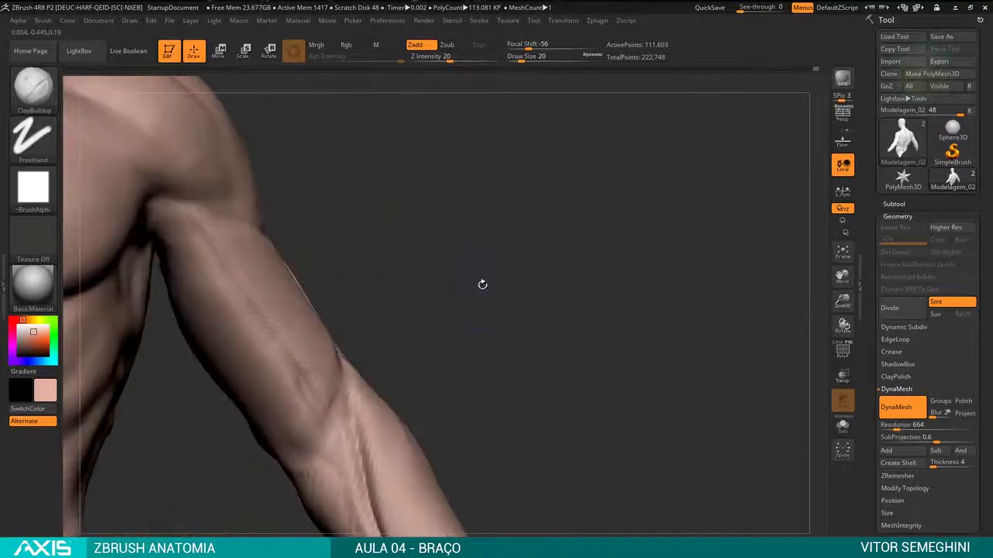
{"action": "mouse_move", "coordinate": [373, 323]}
{"action": "left_mouse_down"}
{"action": "mouse_move", "coordinate": [423, 325]}
{"action": "mouse_move", "coordinate": [339, 333]}
{"action": "left_mouse_up"}
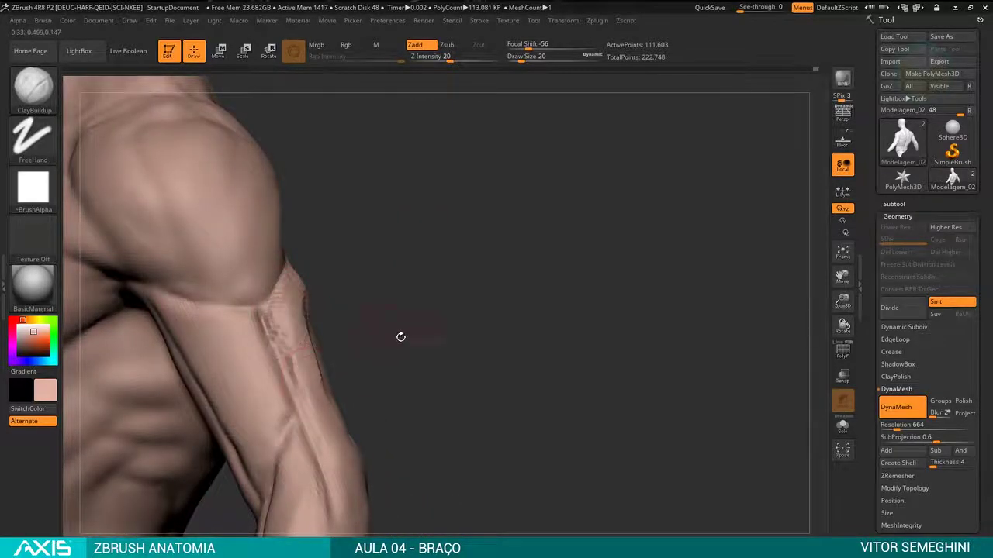
{"action": "mouse_move", "coordinate": [400, 337]}
{"action": "left_mouse_down"}
{"action": "mouse_move", "coordinate": [229, 334]}
{"action": "mouse_move", "coordinate": [325, 319]}
{"action": "left_mouse_up"}
{"action": "key", "text": "space"}
{"action": "left_click_drag", "start_coordinate": [394, 250], "coordinate": [382, 313]}
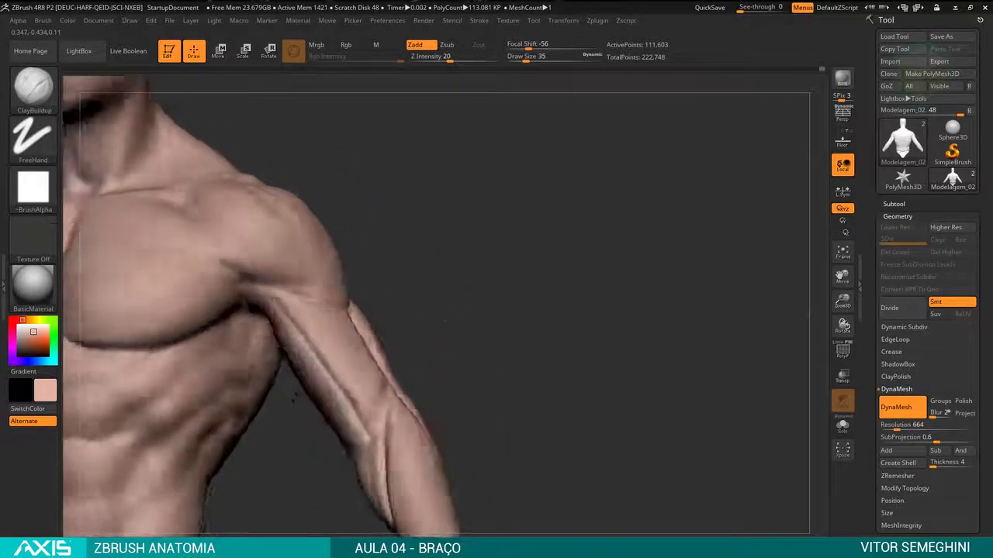
{"action": "key", "text": "space"}
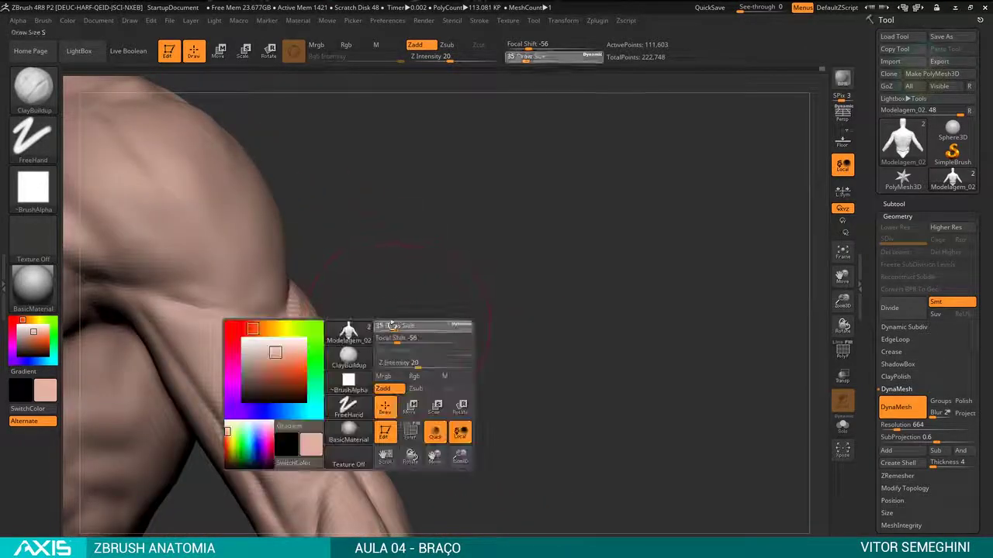
{"action": "left_click_drag", "start_coordinate": [391, 326], "coordinate": [385, 325]}
{"action": "left_click_drag", "start_coordinate": [342, 310], "coordinate": [294, 321]}
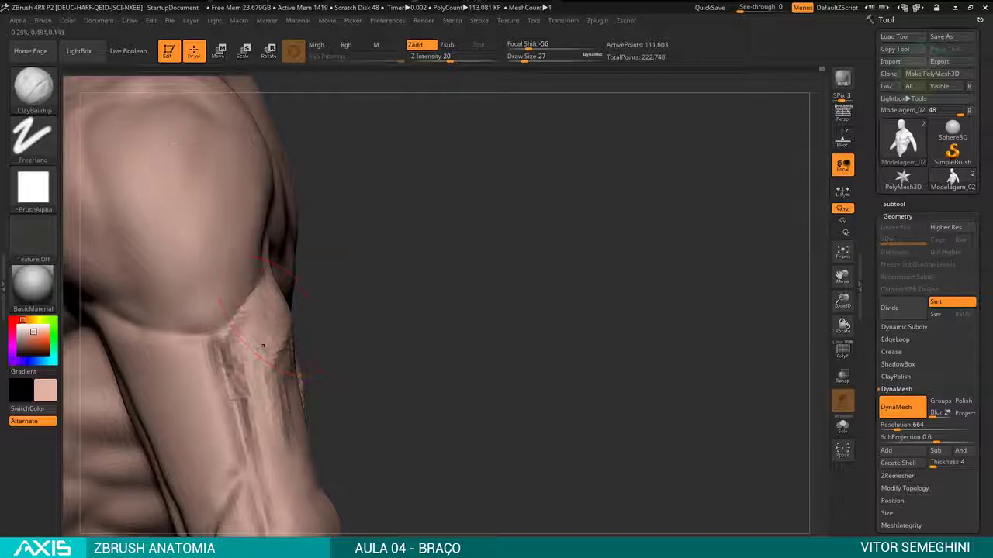
{"action": "left_click_drag", "start_coordinate": [375, 338], "coordinate": [295, 350]}
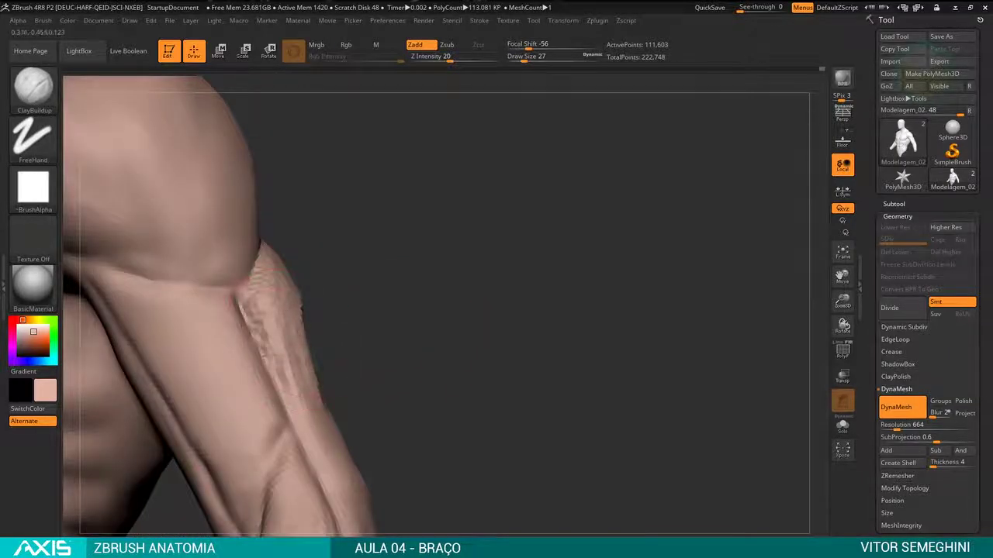
{"action": "left_click_drag", "start_coordinate": [349, 326], "coordinate": [298, 321]}
{"action": "left_click_drag", "start_coordinate": [382, 371], "coordinate": [348, 326]}
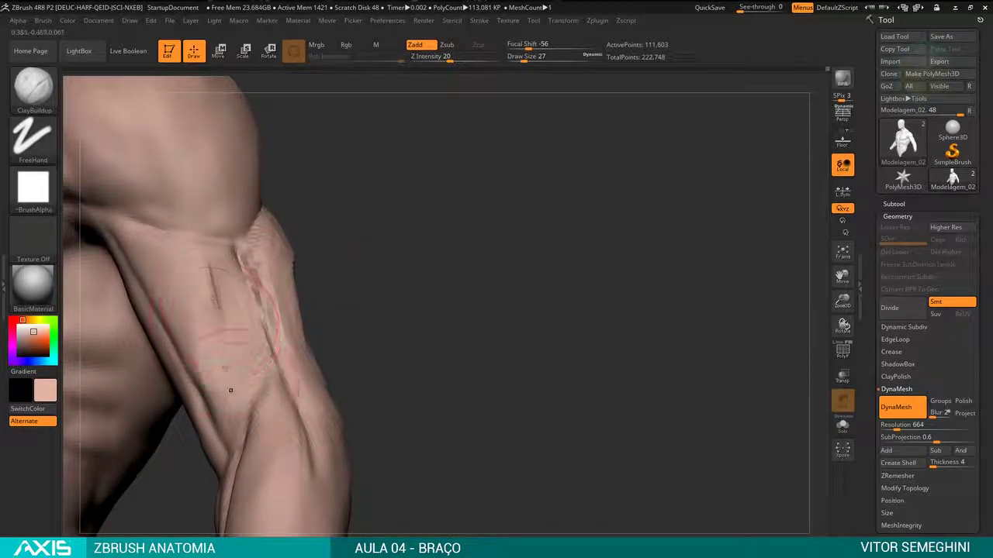
{"action": "left_click_drag", "start_coordinate": [230, 390], "coordinate": [329, 343]}
{"action": "key", "text": "space"}
{"action": "mouse_move", "coordinate": [421, 306]}
{"action": "left_mouse_down"}
{"action": "mouse_move", "coordinate": [269, 276]}
{"action": "mouse_move", "coordinate": [258, 340]}
{"action": "left_mouse_up"}
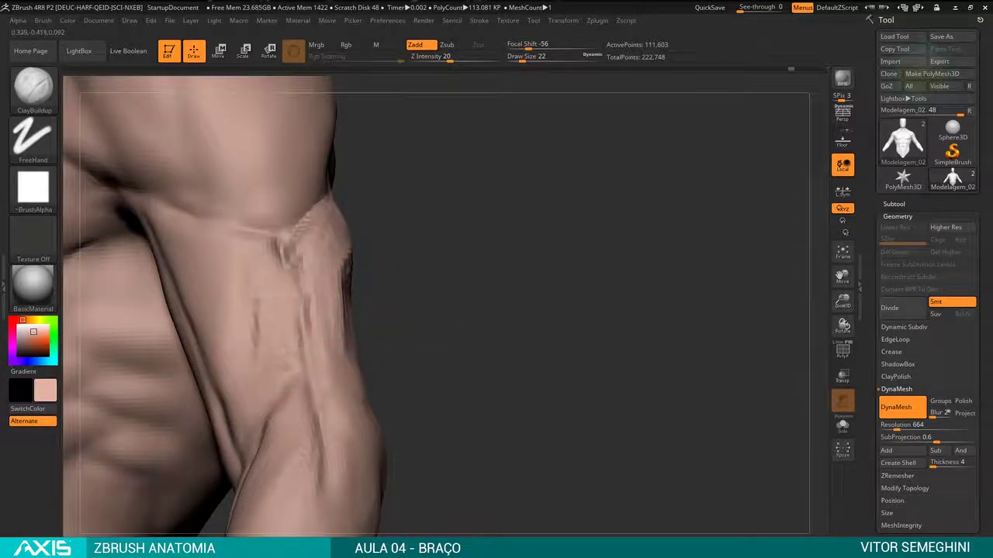
{"action": "left_click_drag", "start_coordinate": [331, 346], "coordinate": [272, 319]}
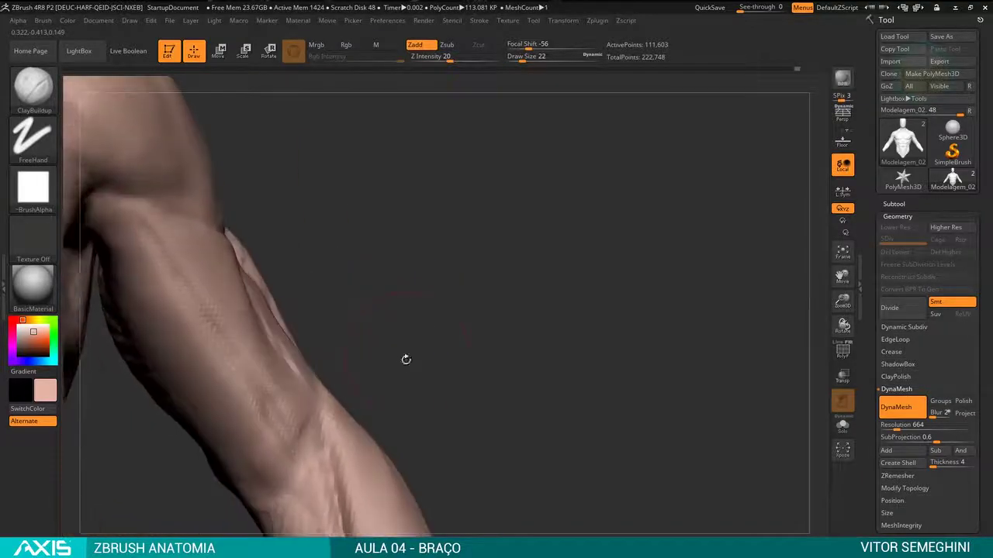
{"action": "mouse_move", "coordinate": [390, 331]}
{"action": "left_mouse_down"}
{"action": "mouse_move", "coordinate": [458, 318]}
{"action": "mouse_move", "coordinate": [268, 273]}
{"action": "left_mouse_up"}
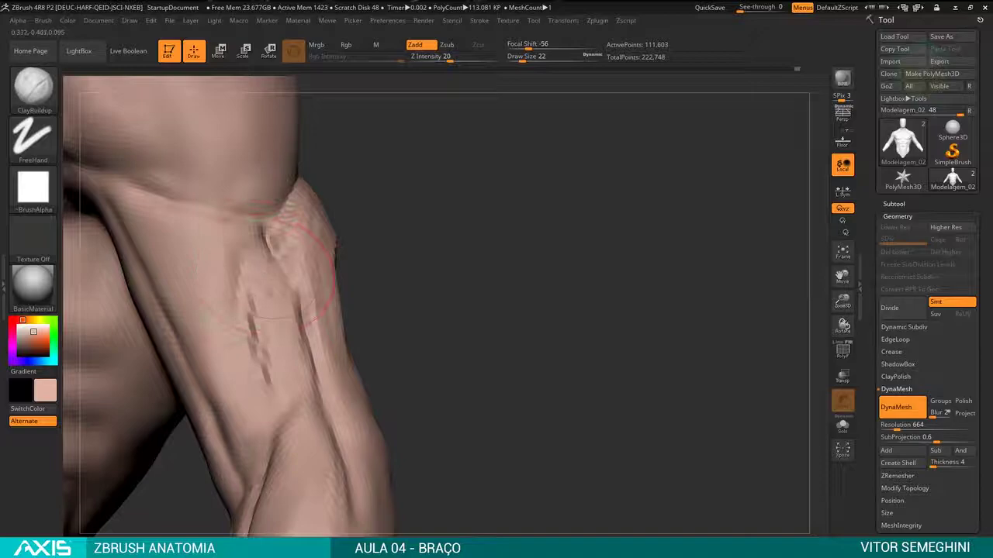
{"action": "mouse_move", "coordinate": [309, 401]}
{"action": "left_mouse_down"}
{"action": "mouse_move", "coordinate": [399, 304]}
{"action": "mouse_move", "coordinate": [272, 272]}
{"action": "left_mouse_up"}
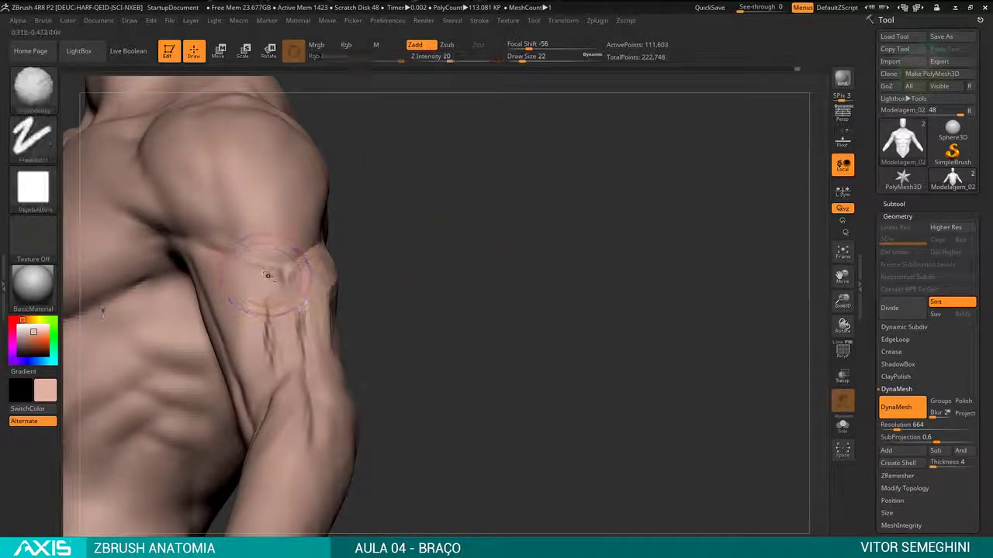
{"action": "mouse_move", "coordinate": [373, 310]}
{"action": "left_mouse_down"}
{"action": "mouse_move", "coordinate": [437, 312]}
{"action": "mouse_move", "coordinate": [427, 290]}
{"action": "mouse_move", "coordinate": [436, 343]}
{"action": "mouse_move", "coordinate": [399, 341]}
{"action": "mouse_move", "coordinate": [357, 318]}
{"action": "left_mouse_up"}
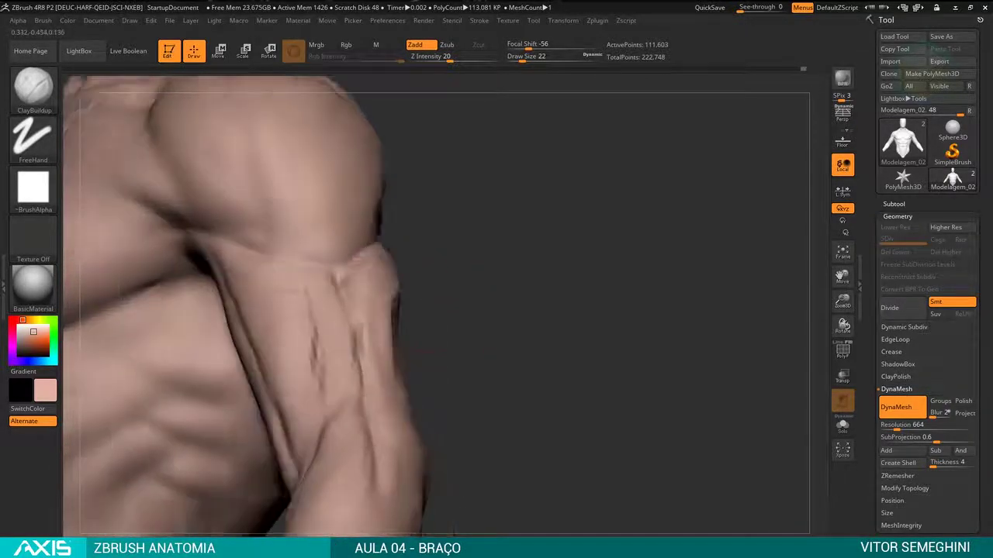
{"action": "mouse_move", "coordinate": [426, 297]}
{"action": "left_mouse_down"}
{"action": "mouse_move", "coordinate": [396, 303]}
{"action": "mouse_move", "coordinate": [444, 301]}
{"action": "mouse_move", "coordinate": [421, 271]}
{"action": "left_mouse_up"}
Step: Sketch a guide line across the upper arm from above, then clear the annotations
{"action": "left_click_drag", "start_coordinate": [530, 319], "coordinate": [481, 232]}
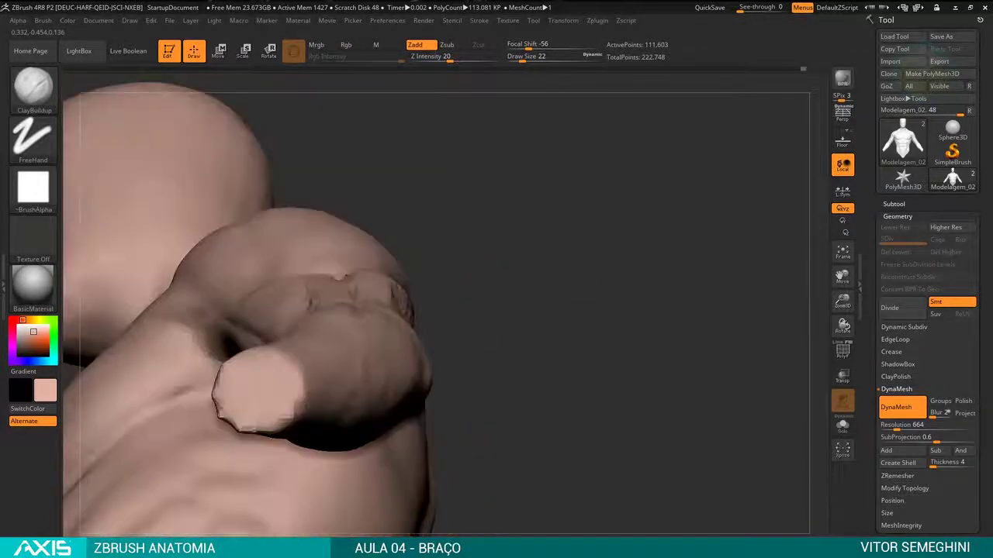
{"action": "key", "text": "ctrl"}
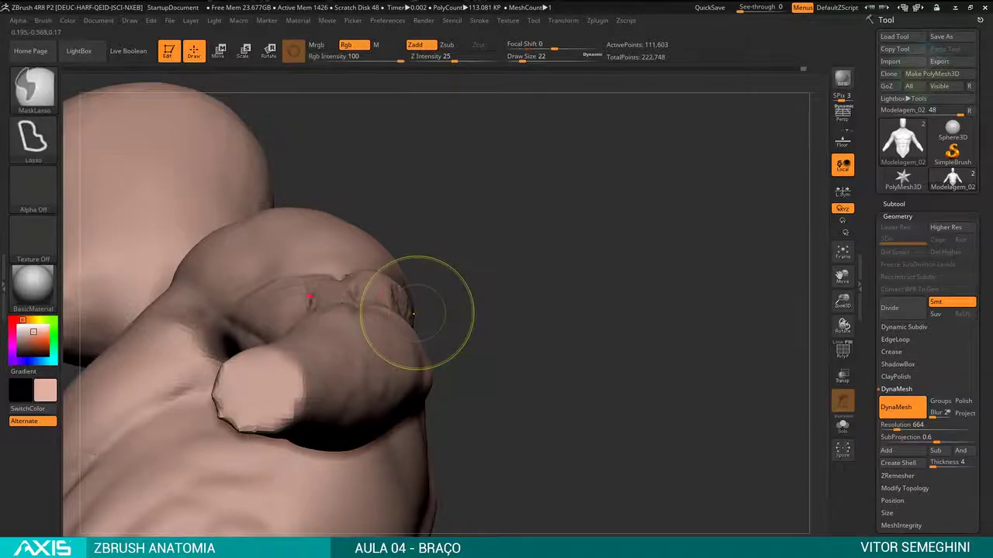
{"action": "mouse_move", "coordinate": [273, 295]}
{"action": "left_mouse_down"}
{"action": "mouse_move", "coordinate": [423, 259]}
{"action": "mouse_move", "coordinate": [476, 315]}
{"action": "left_mouse_up"}
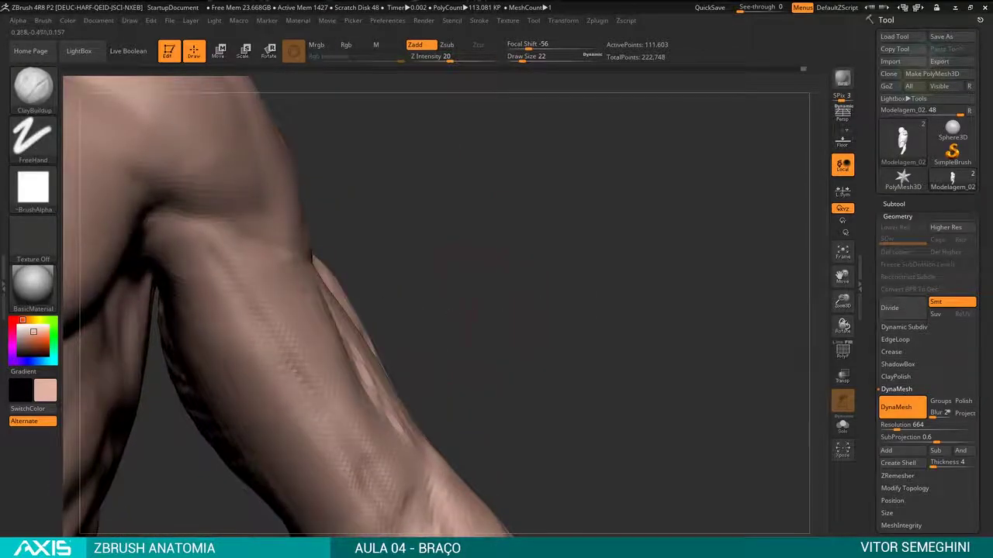
{"action": "key", "text": "ctrl+shift"}
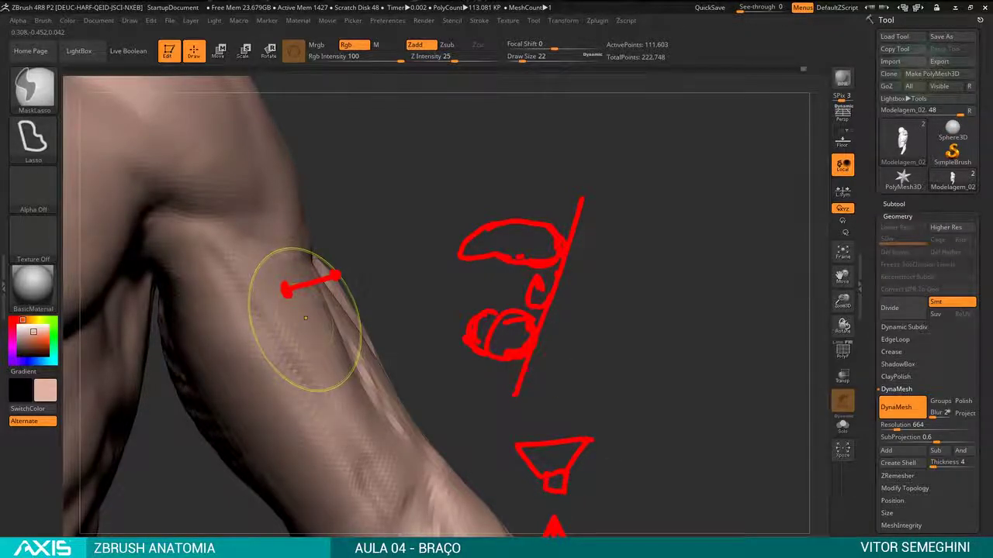
{"action": "key", "text": "Escape"}
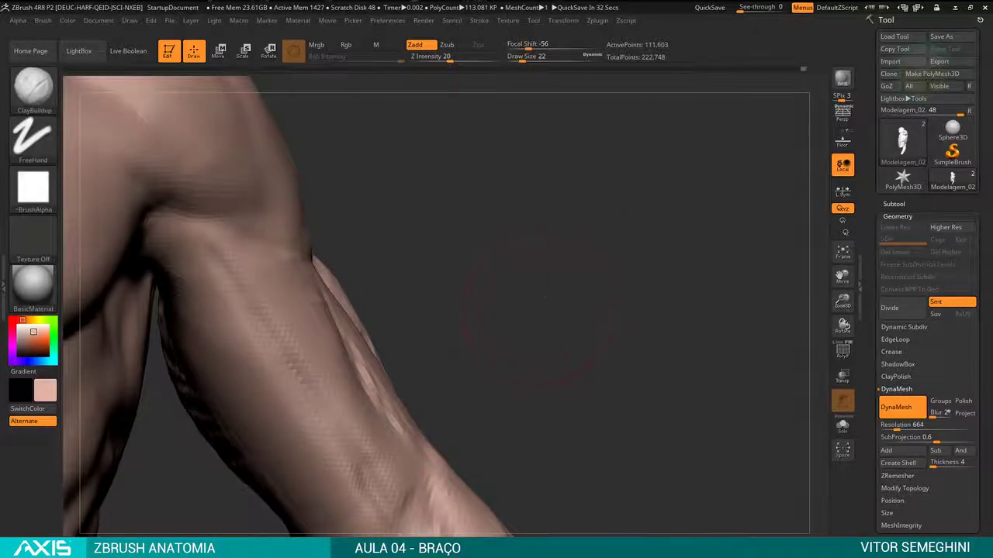
Step: Rotate the arm toward the elbow crease to inspect it
{"action": "left_click_drag", "start_coordinate": [536, 310], "coordinate": [491, 266]}
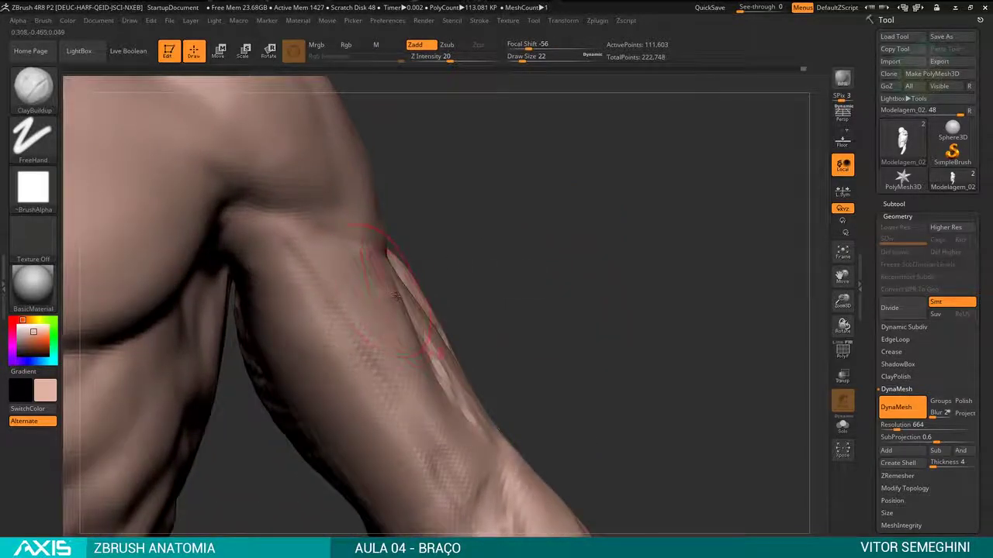
{"action": "left_click_drag", "start_coordinate": [395, 297], "coordinate": [332, 269]}
{"action": "left_click_drag", "start_coordinate": [361, 310], "coordinate": [363, 327]}
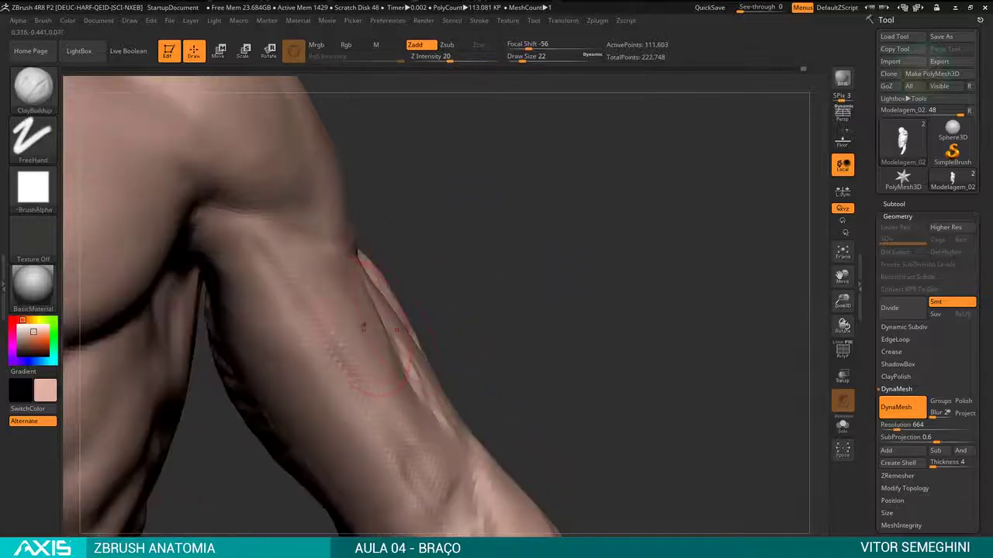
{"action": "left_click_drag", "start_coordinate": [508, 270], "coordinate": [497, 280]}
{"action": "left_click_drag", "start_coordinate": [525, 330], "coordinate": [507, 290]}
Step: Select the Move brush and frame the whole torso
{"action": "key", "text": "b"}
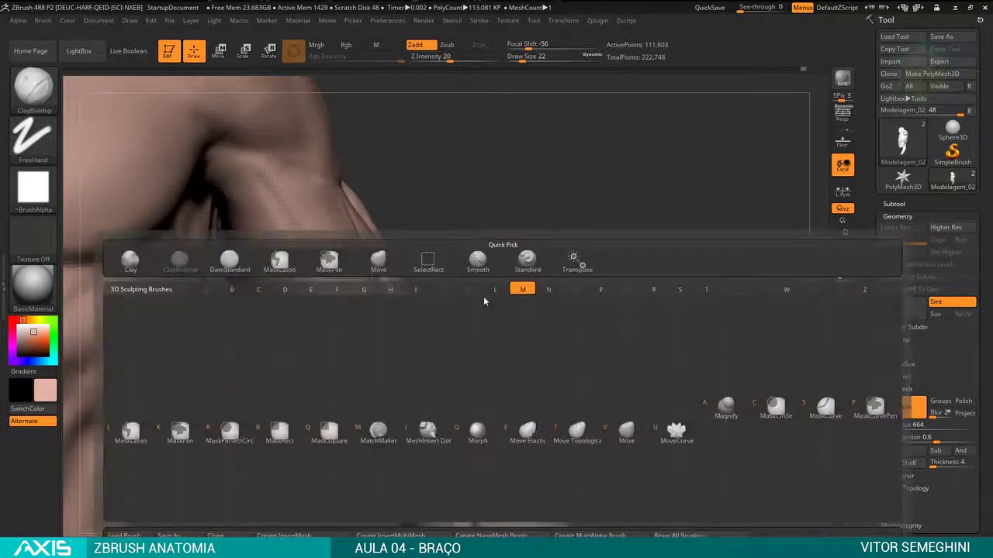
{"action": "key", "text": "v"}
{"action": "mouse_move", "coordinate": [439, 364]}
{"action": "left_mouse_down"}
{"action": "mouse_move", "coordinate": [453, 302]}
{"action": "mouse_move", "coordinate": [496, 279]}
{"action": "left_mouse_up"}
{"action": "key", "text": "f"}
{"action": "left_click_drag", "start_coordinate": [532, 251], "coordinate": [587, 315], "text": "alt"}
Step: Reselect ClayBuildup and zoom to a side view of the chest and arm
{"action": "key", "text": "b"}
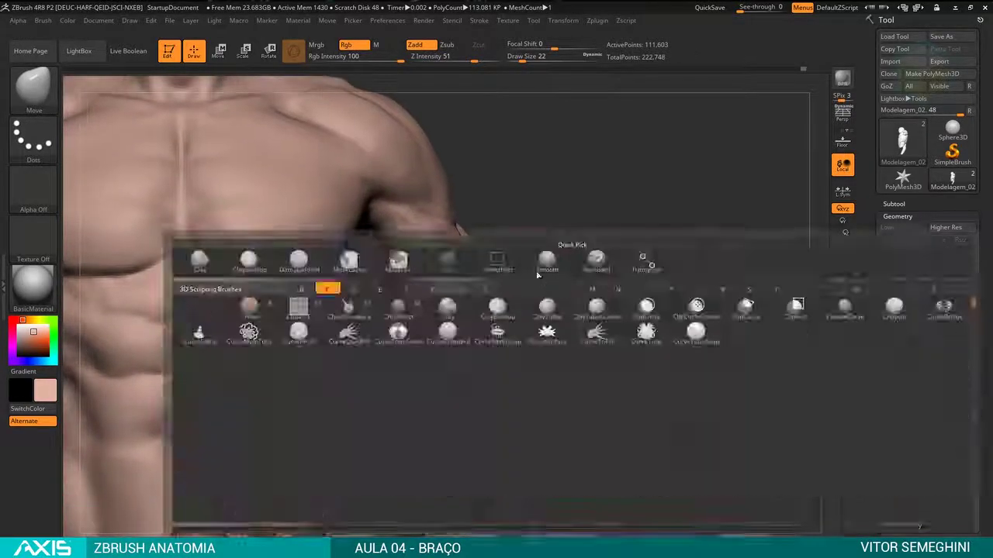
{"action": "key", "text": "c"}
{"action": "key", "text": "b"}
{"action": "mouse_move", "coordinate": [538, 259]}
{"action": "left_mouse_down"}
{"action": "mouse_move", "coordinate": [510, 176]}
{"action": "mouse_move", "coordinate": [425, 200]}
{"action": "mouse_move", "coordinate": [425, 238]}
{"action": "left_mouse_up"}
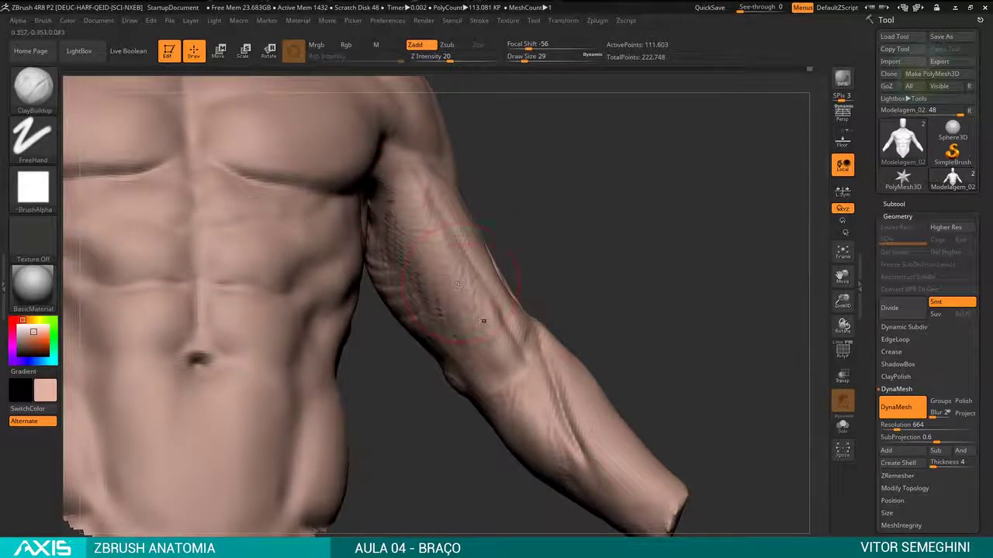
{"action": "mouse_move", "coordinate": [482, 320]}
{"action": "left_mouse_down"}
{"action": "mouse_move", "coordinate": [579, 282]}
{"action": "mouse_move", "coordinate": [477, 261]}
{"action": "left_mouse_up"}
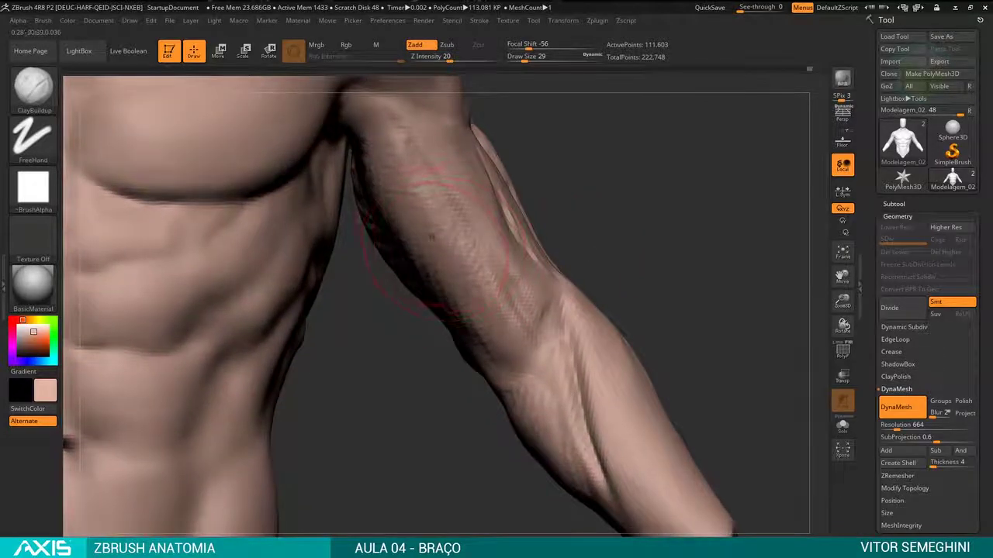
{"action": "mouse_move", "coordinate": [426, 330]}
{"action": "left_mouse_down"}
{"action": "mouse_move", "coordinate": [587, 226]}
{"action": "mouse_move", "coordinate": [439, 335]}
{"action": "left_mouse_up"}
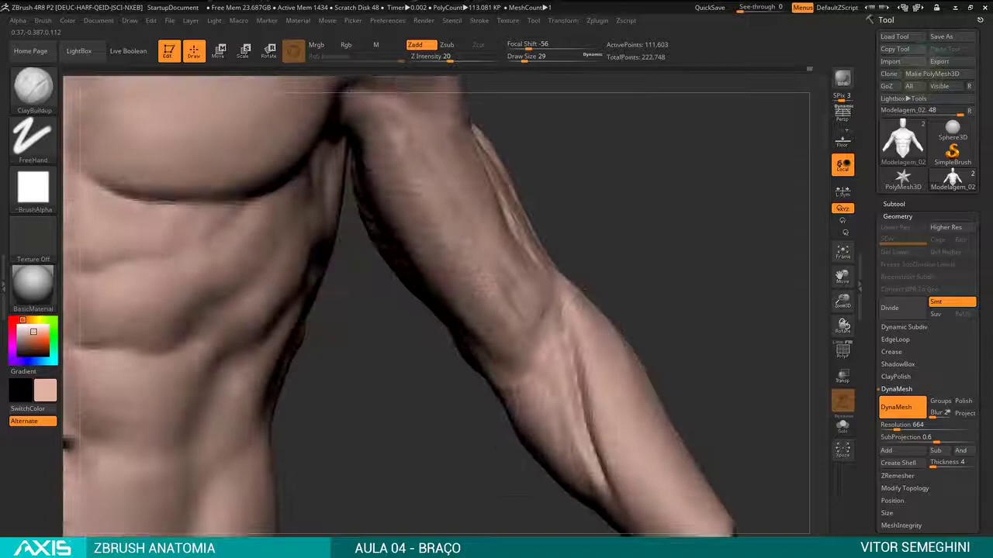
{"action": "mouse_move", "coordinate": [602, 236]}
{"action": "left_mouse_down"}
{"action": "mouse_move", "coordinate": [640, 225]}
{"action": "mouse_move", "coordinate": [579, 288]}
{"action": "mouse_move", "coordinate": [458, 250]}
{"action": "left_mouse_up"}
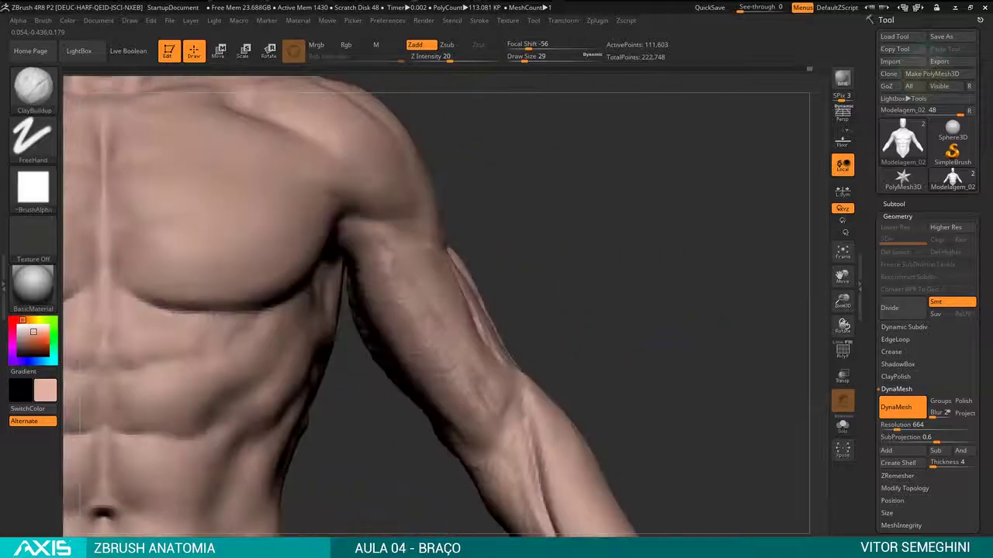
Step: Carve the armpit crease deeper with the DamStandard brush
{"action": "key", "text": "b"}
{"action": "key", "text": "d"}
{"action": "key", "text": "s"}
{"action": "key", "text": "space"}
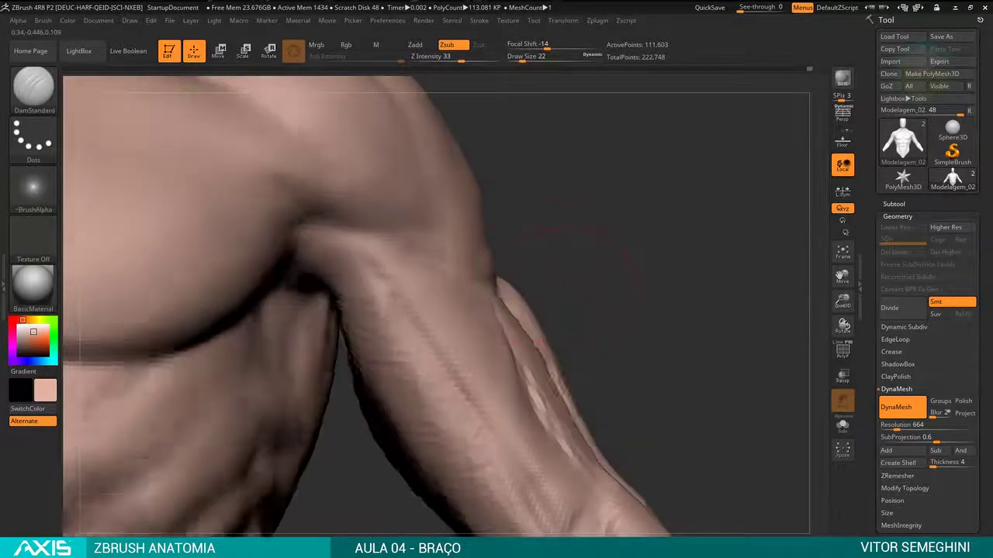
{"action": "left_click_drag", "start_coordinate": [582, 271], "coordinate": [380, 248]}
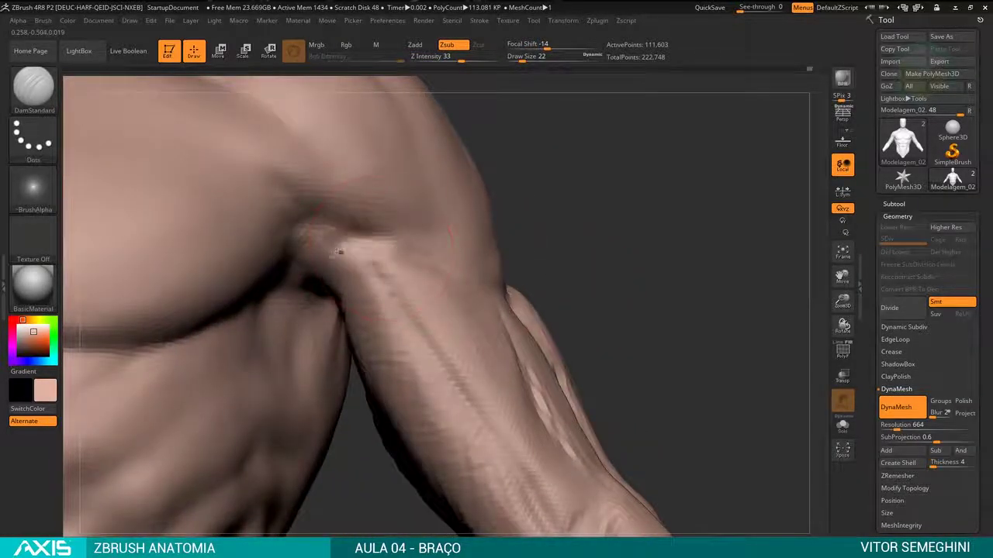
{"action": "left_click_drag", "start_coordinate": [306, 246], "coordinate": [358, 279]}
{"action": "left_click_drag", "start_coordinate": [570, 225], "coordinate": [598, 232], "text": "ctrl"}
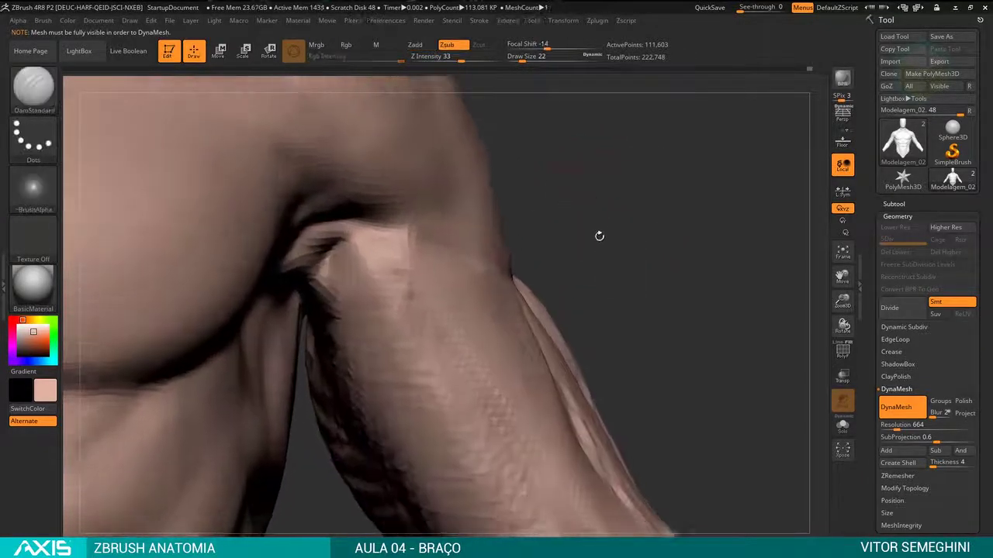
Step: Build up clay along the armpit crease with a smaller ClayBuildup brush
{"action": "key", "text": "b"}
{"action": "key", "text": "c"}
{"action": "key", "text": "b"}
{"action": "left_click_drag", "start_coordinate": [330, 248], "coordinate": [289, 281]}
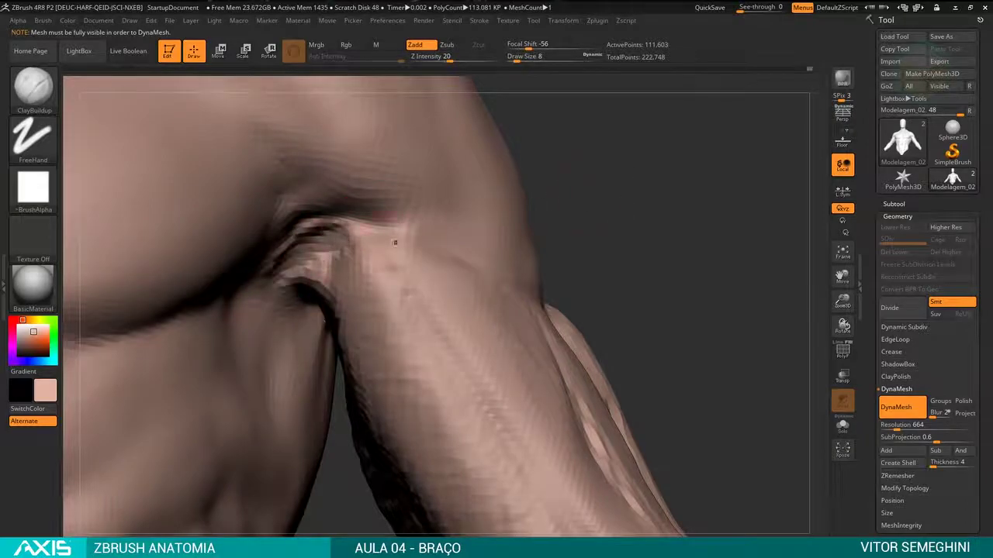
{"action": "left_click_drag", "start_coordinate": [293, 231], "coordinate": [285, 280]}
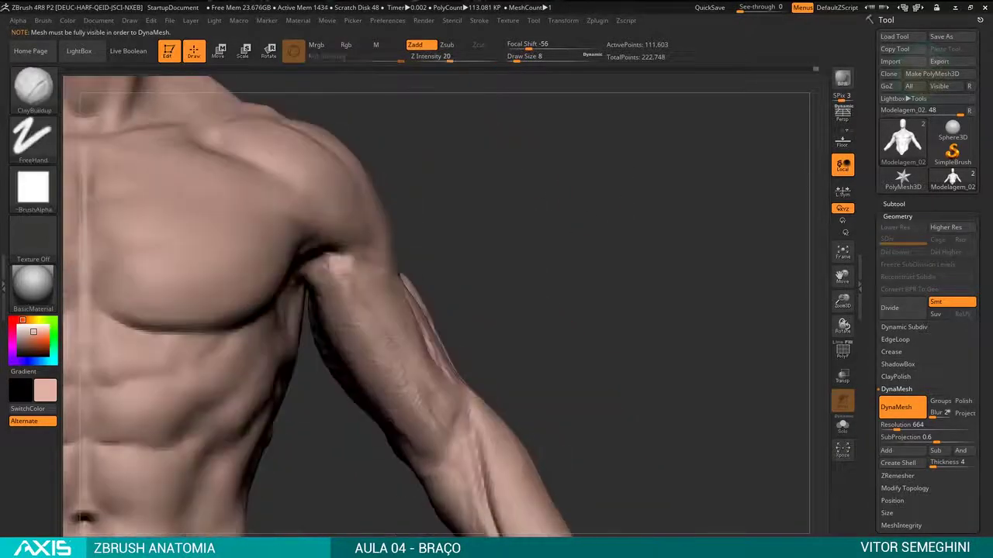
{"action": "mouse_move", "coordinate": [578, 225]}
{"action": "left_mouse_down", "text": "alt"}
{"action": "mouse_move", "coordinate": [590, 235]}
{"action": "mouse_move", "coordinate": [512, 206]}
{"action": "mouse_move", "coordinate": [336, 256]}
{"action": "left_mouse_up", "text": "alt"}
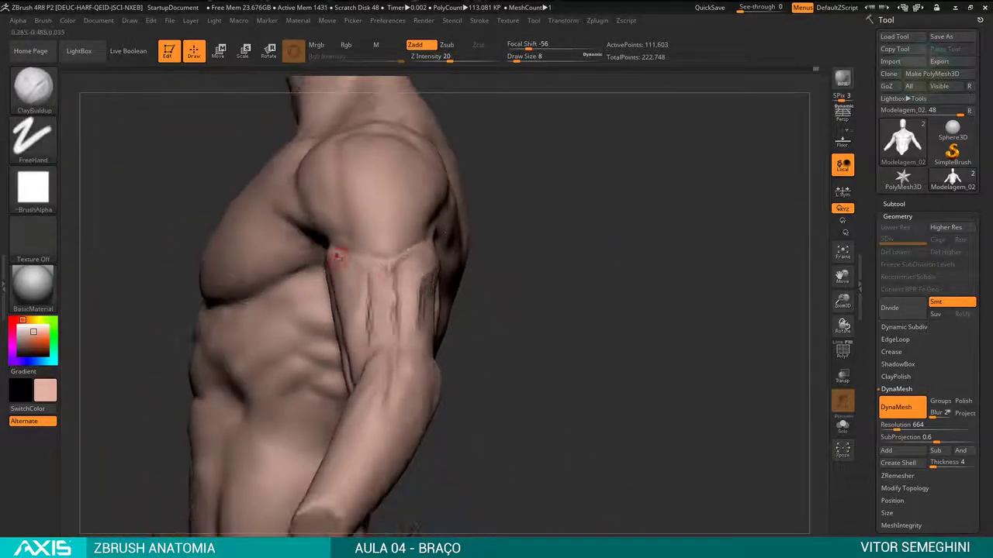
Step: Select the Move brush at a much larger size and view the shoulder from the front
{"action": "key", "text": "b"}
{"action": "key", "text": "m"}
{"action": "key", "text": "v"}
{"action": "key", "text": "space"}
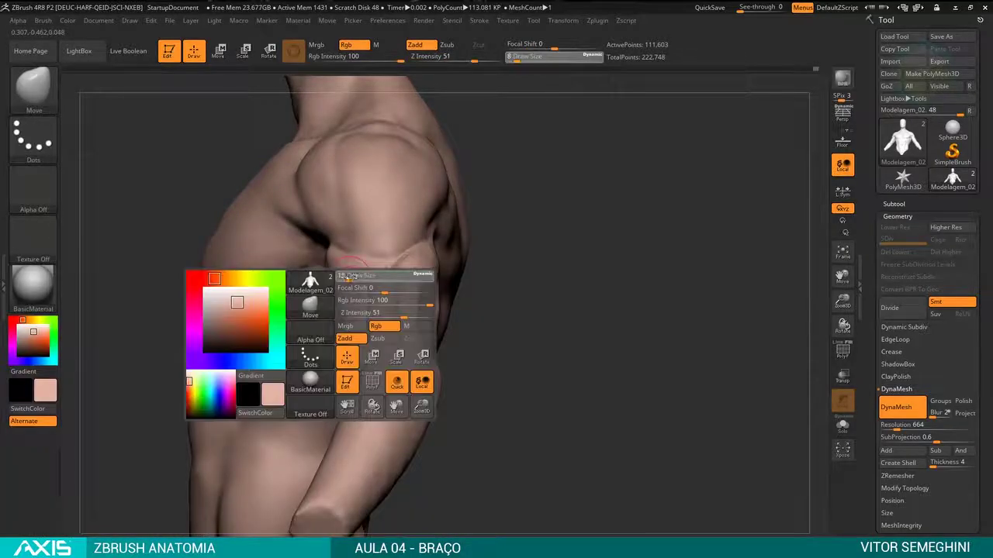
{"action": "key", "text": "space"}
{"action": "left_click_drag", "start_coordinate": [485, 269], "coordinate": [391, 276]}
{"action": "key", "text": "space"}
{"action": "key", "text": "space"}
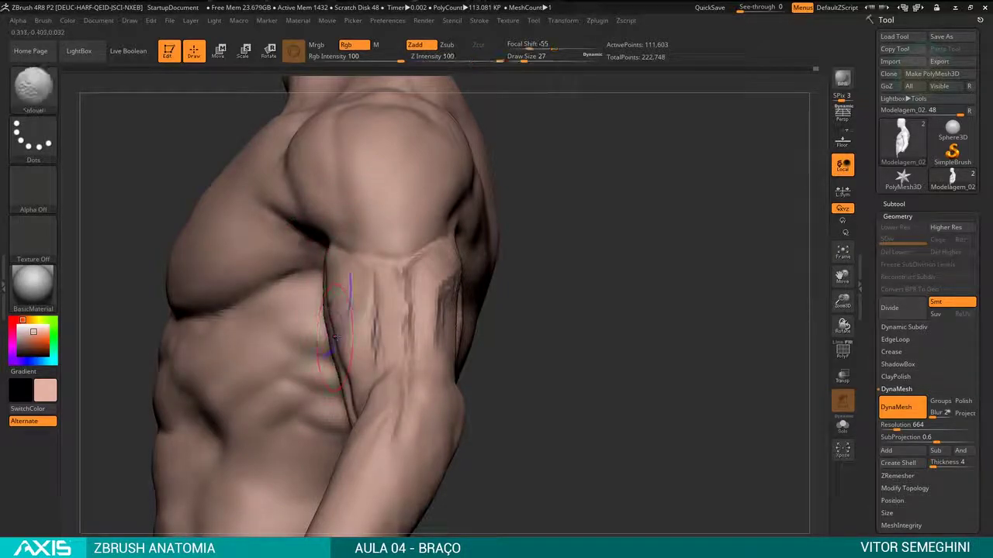
{"action": "mouse_move", "coordinate": [636, 264]}
{"action": "left_mouse_down"}
{"action": "mouse_move", "coordinate": [535, 248]}
{"action": "mouse_move", "coordinate": [512, 232]}
{"action": "mouse_move", "coordinate": [388, 364]}
{"action": "left_mouse_up"}
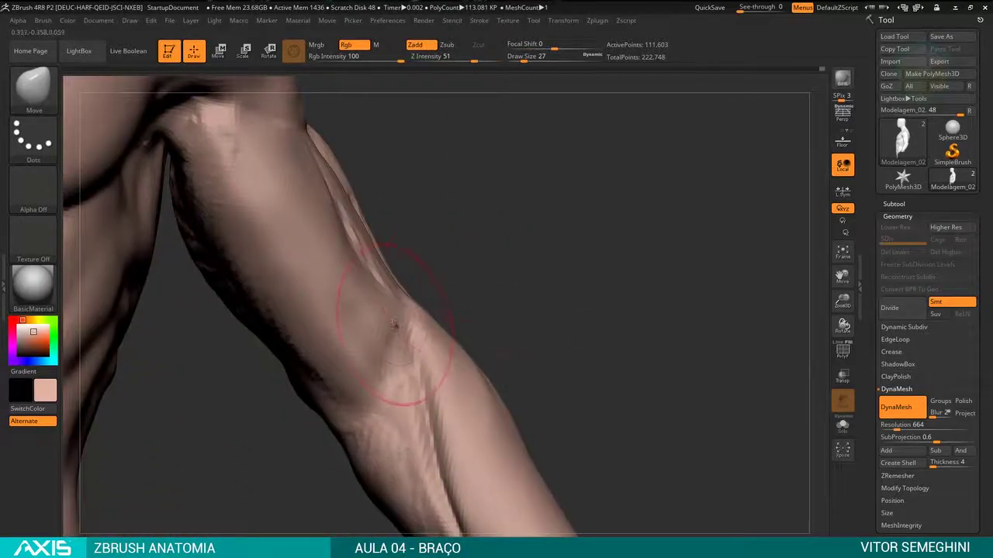
Step: Return to ClayBuildup and review the upper arm and forearm from side and front
{"action": "key", "text": "b"}
{"action": "key", "text": "c"}
{"action": "key", "text": "b"}
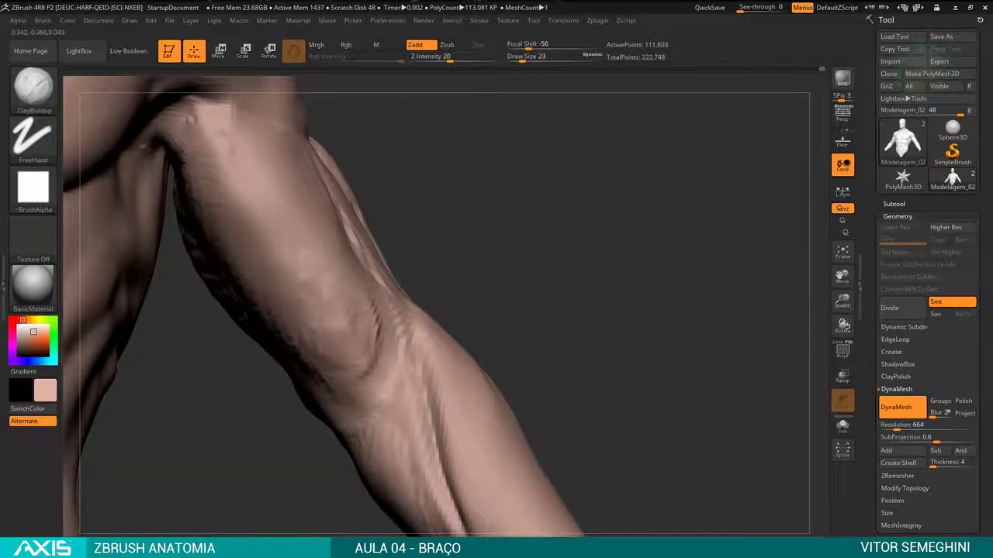
{"action": "left_click_drag", "start_coordinate": [419, 279], "coordinate": [437, 288], "text": "shift"}
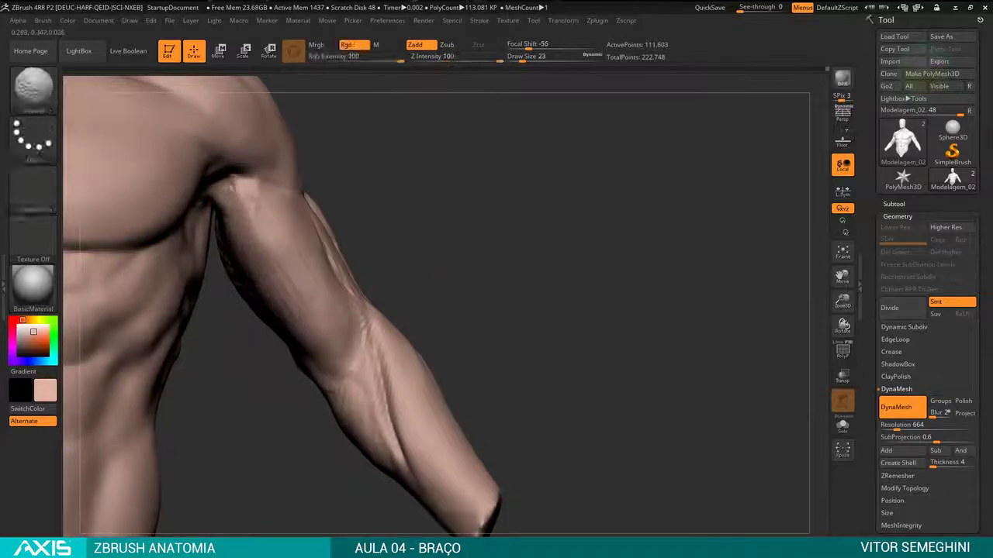
{"action": "key", "text": "f"}
{"action": "left_click_drag", "start_coordinate": [474, 262], "coordinate": [433, 253]}
{"action": "left_click_drag", "start_coordinate": [349, 256], "coordinate": [395, 250], "text": "alt"}
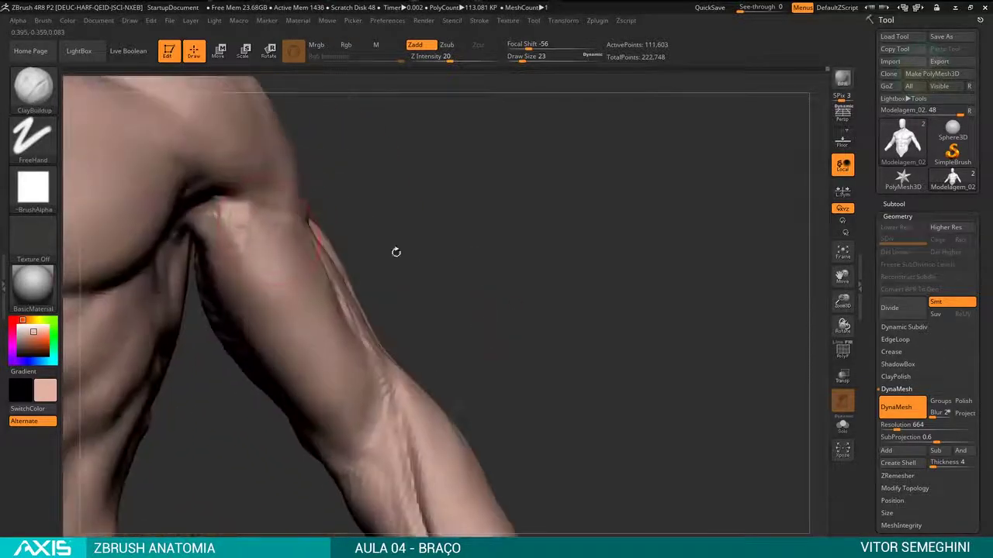
{"action": "left_click_drag", "start_coordinate": [255, 230], "coordinate": [247, 279]}
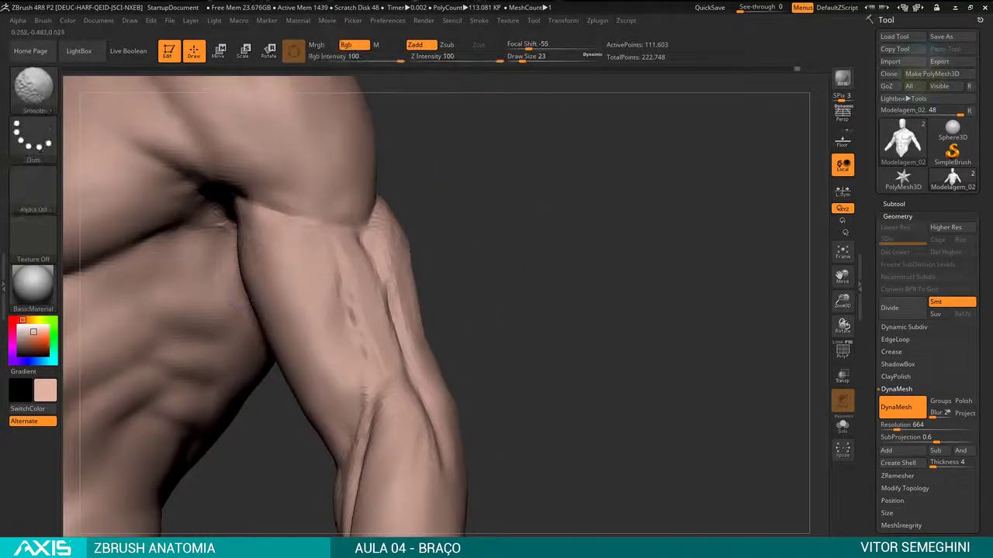
{"action": "mouse_move", "coordinate": [479, 302]}
{"action": "left_mouse_down"}
{"action": "mouse_move", "coordinate": [420, 244]}
{"action": "mouse_move", "coordinate": [476, 324]}
{"action": "left_mouse_up"}
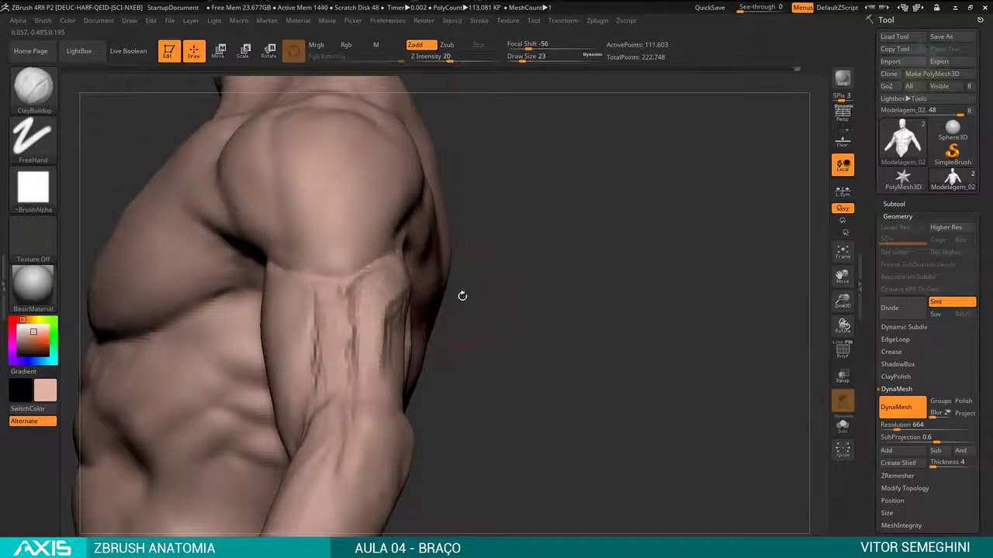
{"action": "mouse_move", "coordinate": [424, 287]}
{"action": "left_mouse_down", "text": "alt"}
{"action": "mouse_move", "coordinate": [481, 256]}
{"action": "mouse_move", "coordinate": [598, 255]}
{"action": "mouse_move", "coordinate": [587, 241]}
{"action": "mouse_move", "coordinate": [632, 294]}
{"action": "mouse_move", "coordinate": [567, 371]}
{"action": "mouse_move", "coordinate": [518, 342]}
{"action": "left_mouse_up", "text": "alt"}
Step: Shrink the brush, smooth the arm, and settle on a front view of the torso
{"action": "key", "text": "space"}
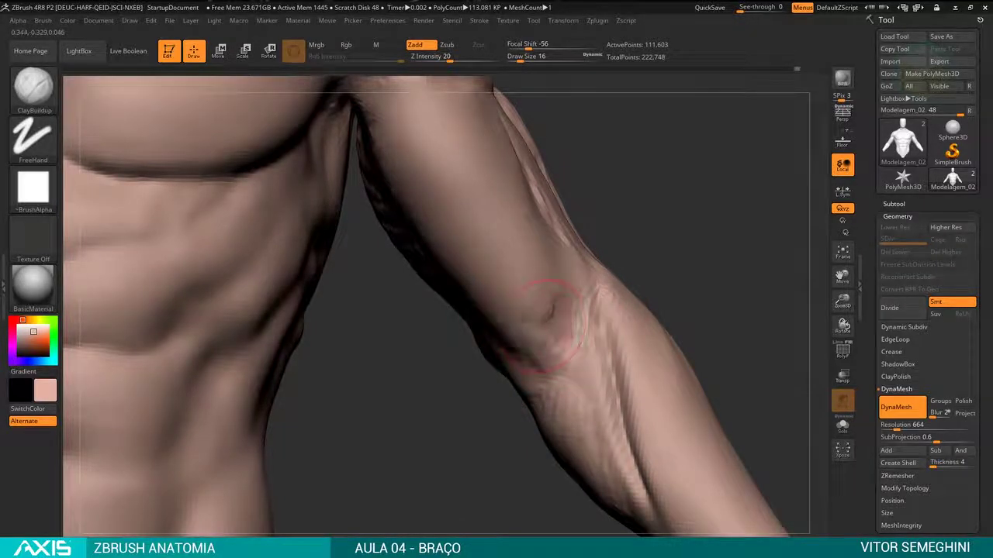
{"action": "left_click_drag", "start_coordinate": [546, 326], "coordinate": [494, 326]}
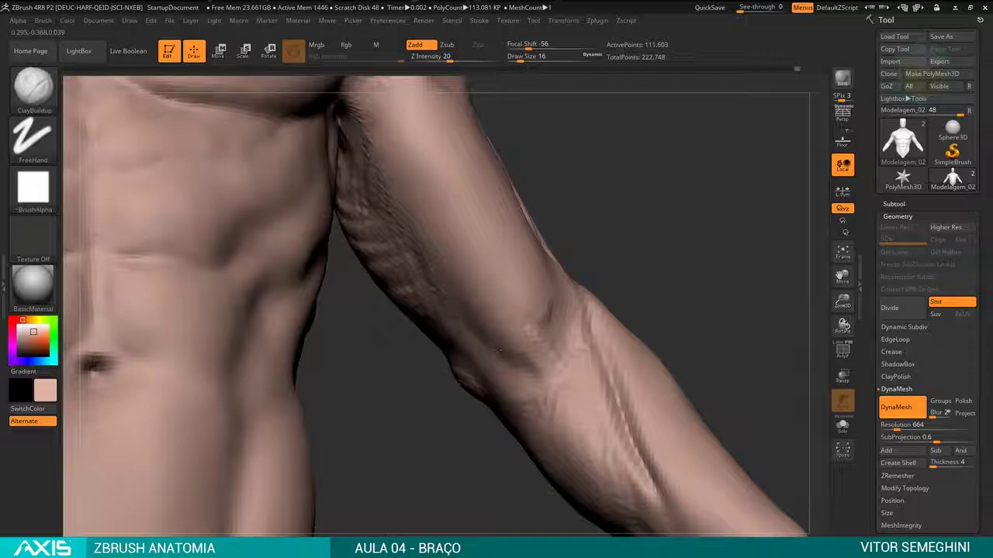
{"action": "key", "text": "shift"}
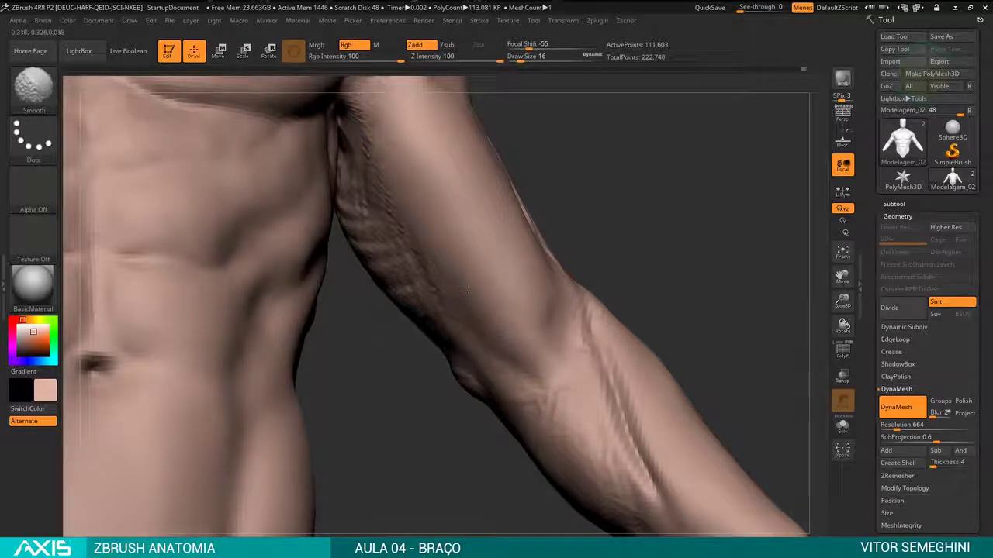
{"action": "left_click_drag", "start_coordinate": [571, 326], "coordinate": [543, 290]}
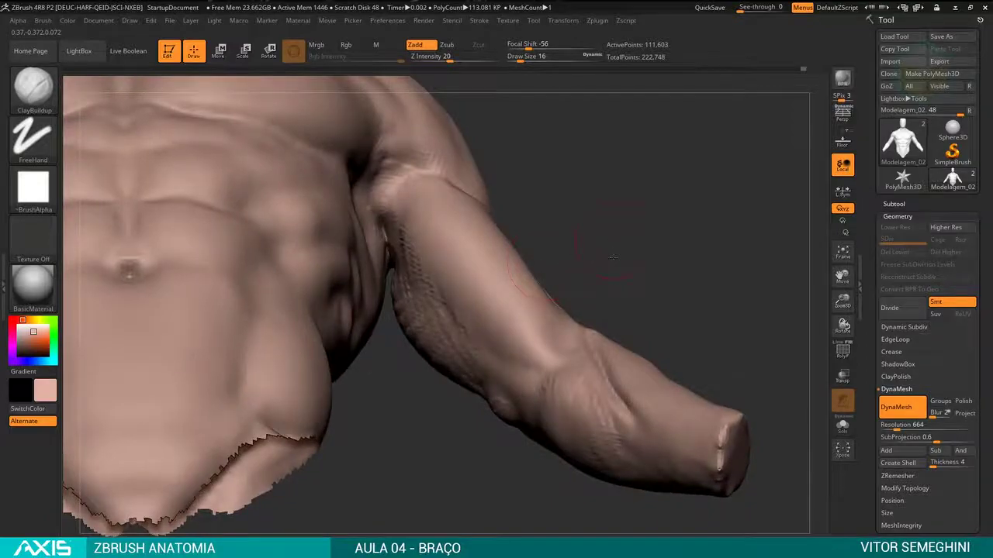
{"action": "left_click_drag", "start_coordinate": [581, 322], "coordinate": [565, 287]}
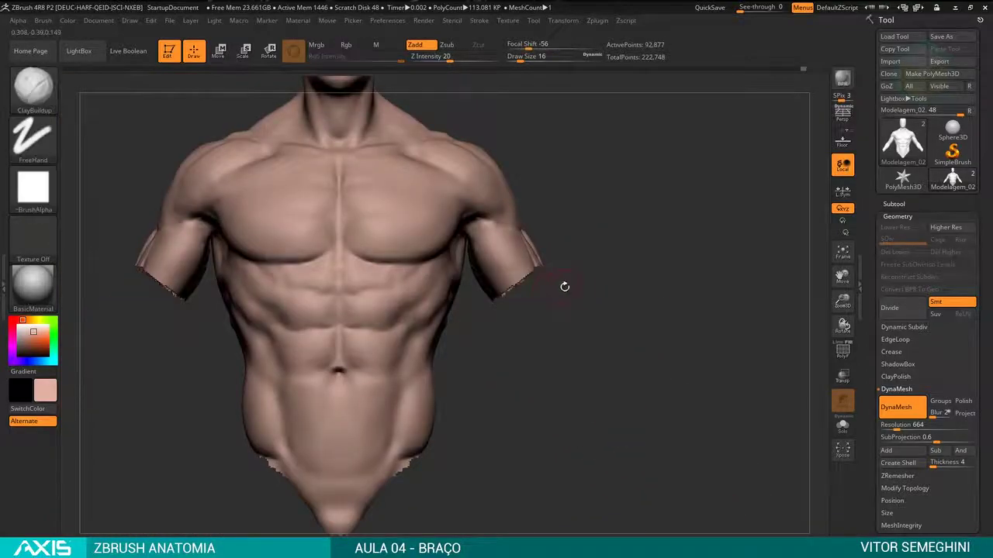
Step: Toggle part visibility and display the polygroup colours with PolyF
{"action": "left_click", "coordinate": [613, 272], "text": "ctrl+shift"}
{"action": "left_click", "coordinate": [518, 275], "text": "ctrl+shift"}
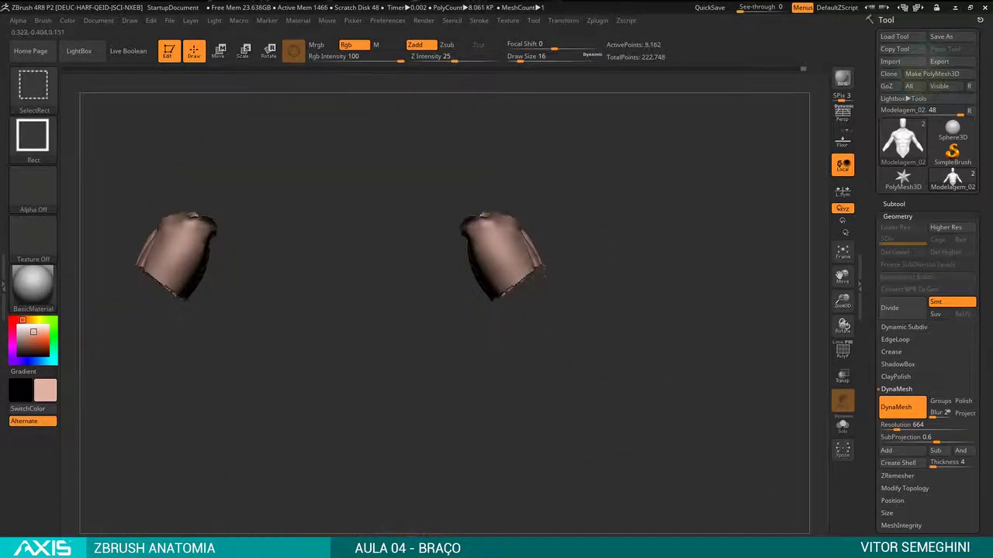
{"action": "left_click", "coordinate": [698, 326], "text": "ctrl+shift"}
{"action": "left_click", "coordinate": [842, 351]}
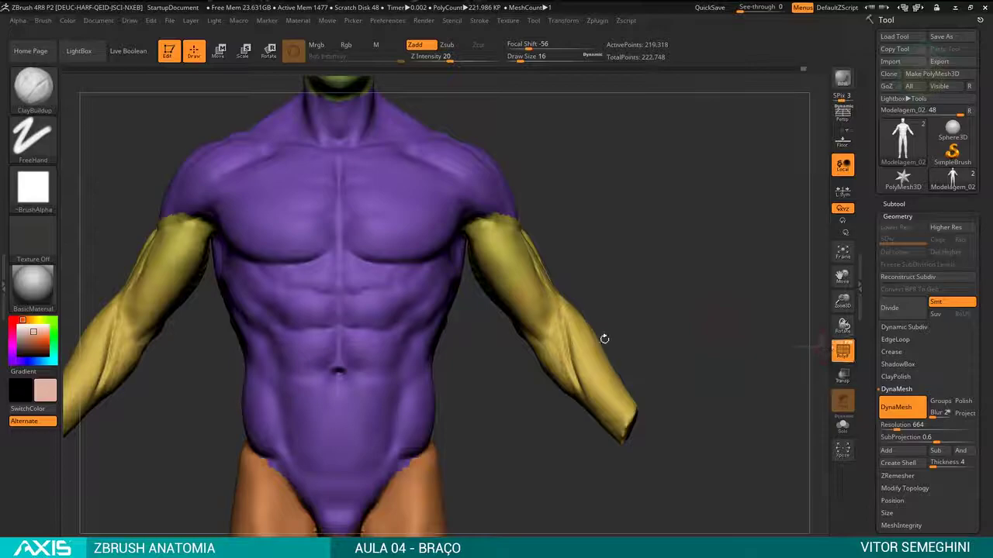
{"action": "mouse_move", "coordinate": [643, 336]}
{"action": "left_mouse_down"}
{"action": "mouse_move", "coordinate": [476, 311]}
{"action": "mouse_move", "coordinate": [644, 326]}
{"action": "left_mouse_up"}
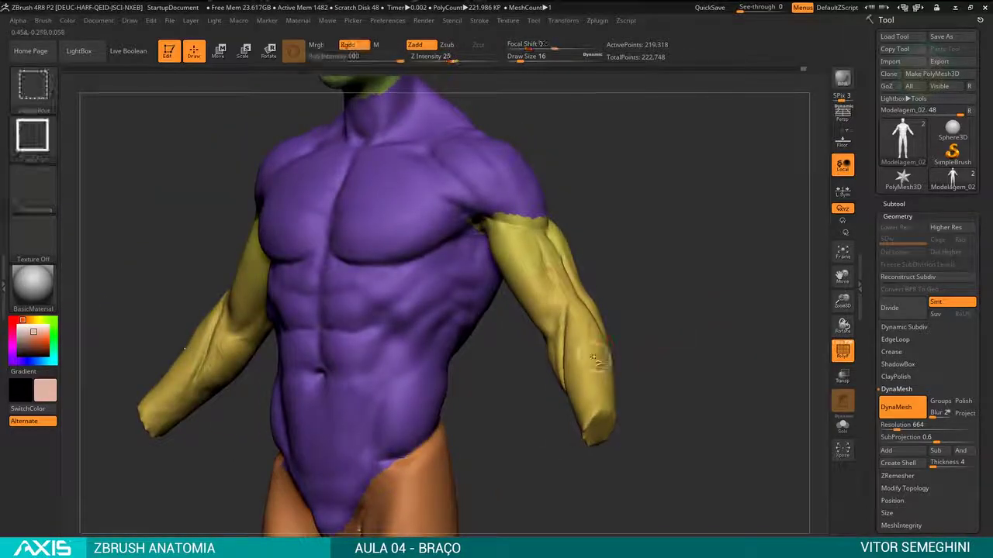
Step: Isolate the arms by hiding torso, thighs, lower legs and head polygroups
{"action": "left_click", "coordinate": [574, 311], "text": "ctrl+shift"}
{"action": "left_click", "coordinate": [620, 335], "text": "ctrl+shift"}
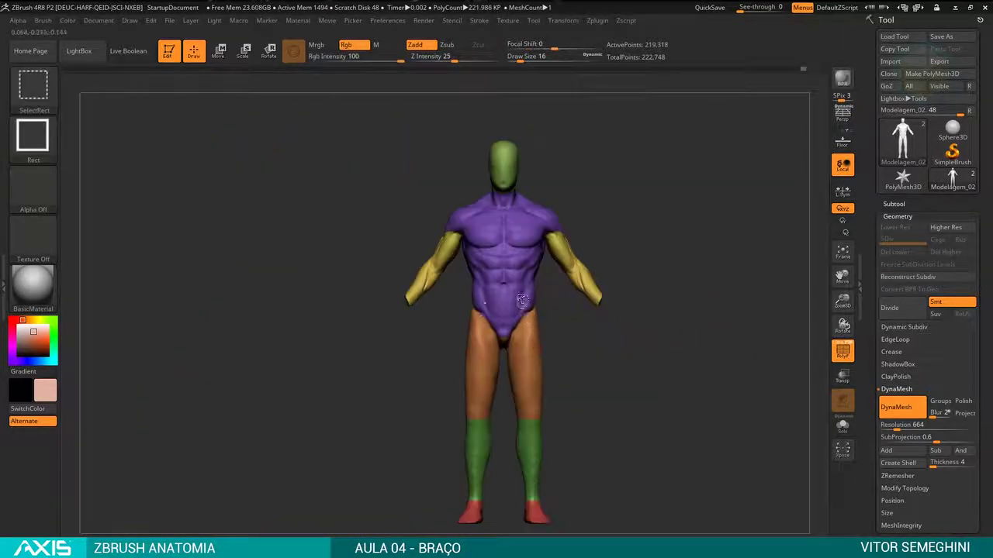
{"action": "left_click", "coordinate": [534, 286], "text": "ctrl+shift"}
{"action": "left_click", "coordinate": [528, 325], "text": "ctrl+shift"}
{"action": "left_click", "coordinate": [535, 388], "text": "ctrl+shift"}
{"action": "left_click", "coordinate": [528, 431], "text": "ctrl+shift"}
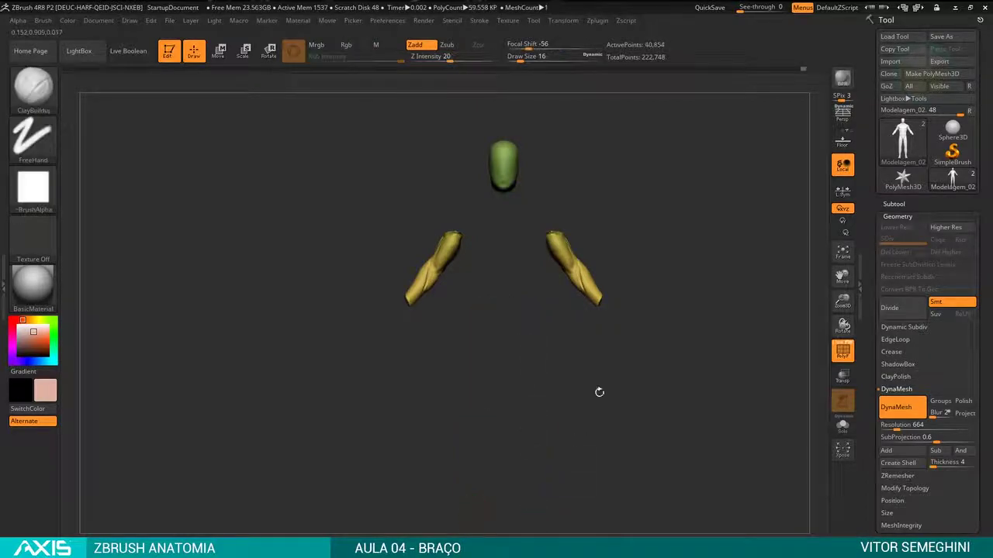
{"action": "mouse_move", "coordinate": [598, 390]}
{"action": "left_mouse_down"}
{"action": "mouse_move", "coordinate": [481, 232]}
{"action": "mouse_move", "coordinate": [543, 285]}
{"action": "mouse_move", "coordinate": [669, 281]}
{"action": "mouse_move", "coordinate": [756, 348]}
{"action": "left_mouse_up"}
{"action": "left_click", "coordinate": [474, 222], "text": "ctrl+shift"}
{"action": "key", "text": "shift+f"}
Step: Turn off polygroup colours, pick ClayBuildup, and isolate just the forearms
{"action": "left_click", "coordinate": [641, 284], "text": "ctrl+shift"}
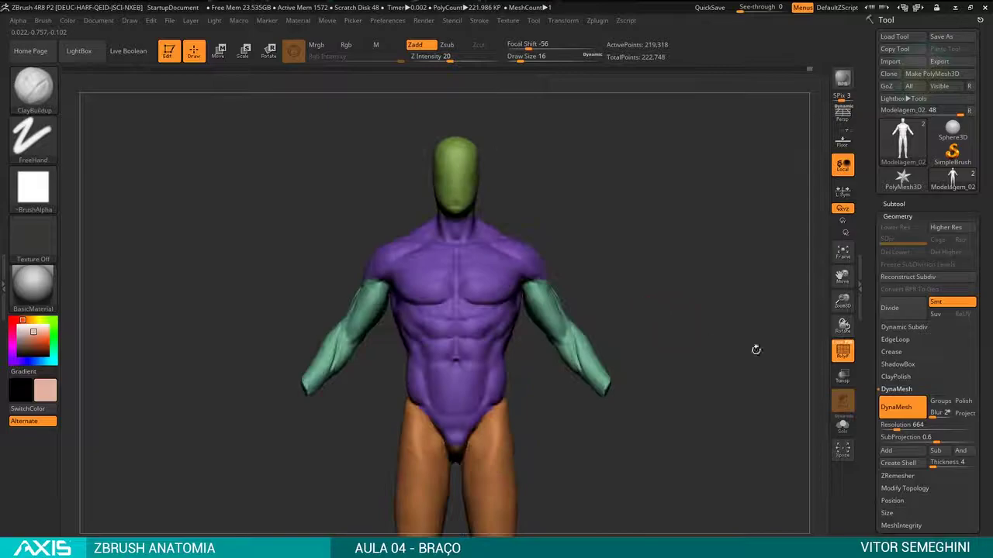
{"action": "key", "text": "shift+f"}
{"action": "key", "text": "b"}
{"action": "key", "text": "c"}
{"action": "key", "text": "b"}
{"action": "left_click", "coordinate": [609, 327], "text": "ctrl+shift"}
{"action": "mouse_move", "coordinate": [609, 327]}
{"action": "left_mouse_down"}
{"action": "mouse_move", "coordinate": [475, 209]}
{"action": "mouse_move", "coordinate": [676, 328]}
{"action": "mouse_move", "coordinate": [665, 320]}
{"action": "mouse_move", "coordinate": [673, 290]}
{"action": "left_mouse_up"}
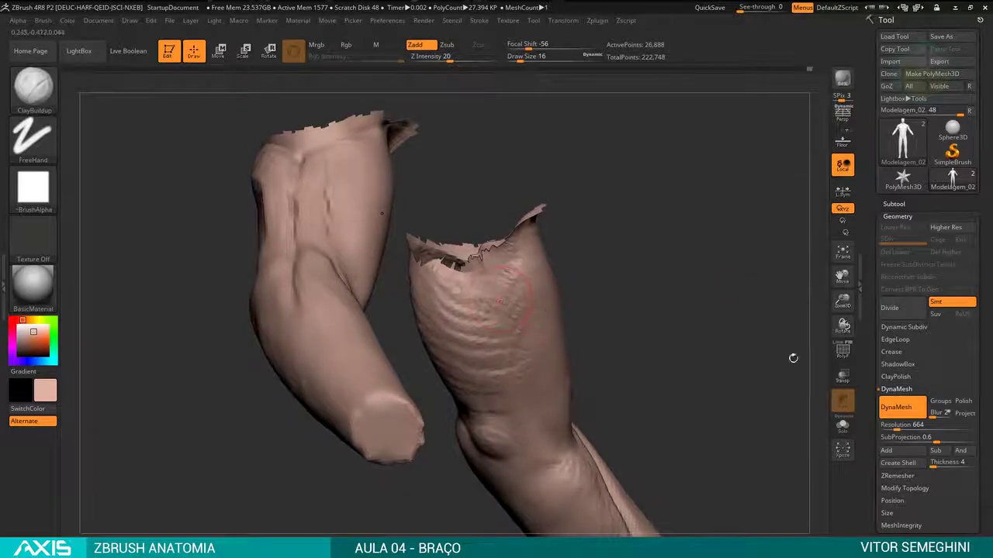
{"action": "left_click", "coordinate": [686, 302], "text": "ctrl+shift"}
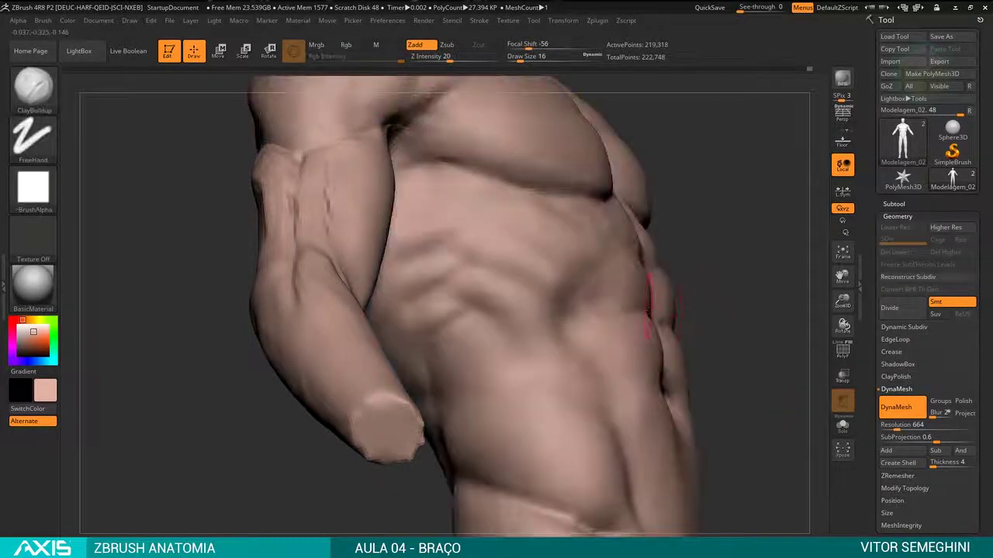
{"action": "left_click", "coordinate": [344, 222], "text": "ctrl+shift"}
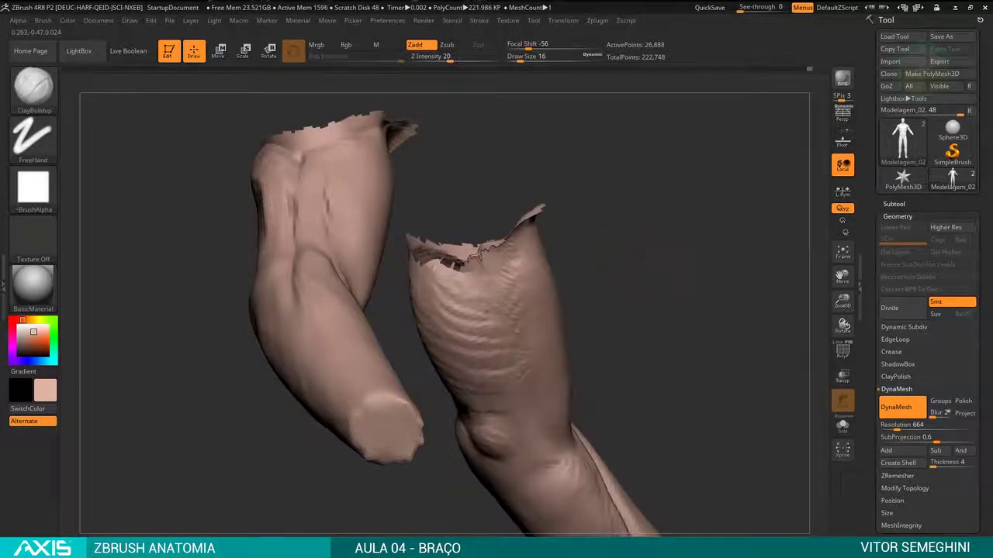
Step: Smooth the forearms' upper side at brush size 12
{"action": "key", "text": "shift"}
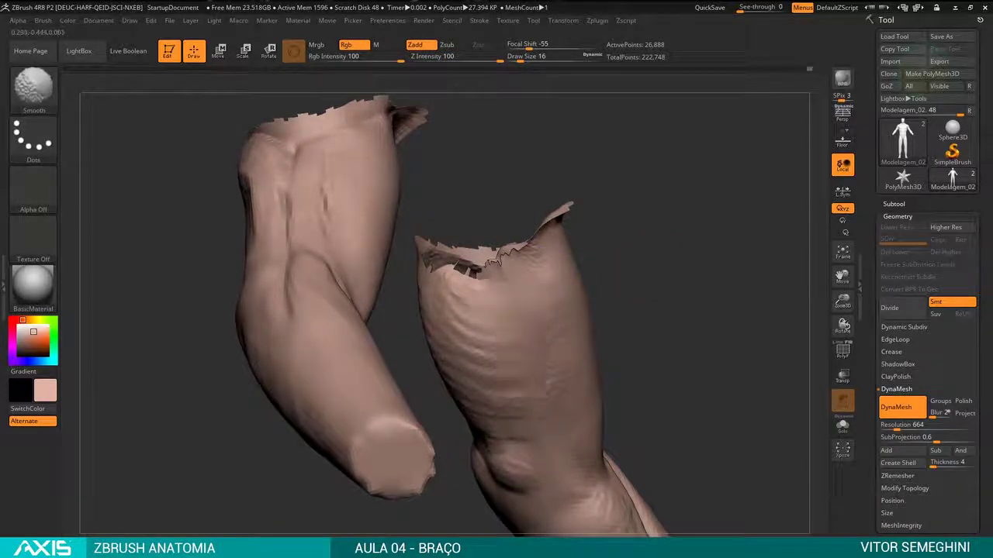
{"action": "left_click_drag", "start_coordinate": [638, 339], "coordinate": [595, 265]}
{"action": "key", "text": "space"}
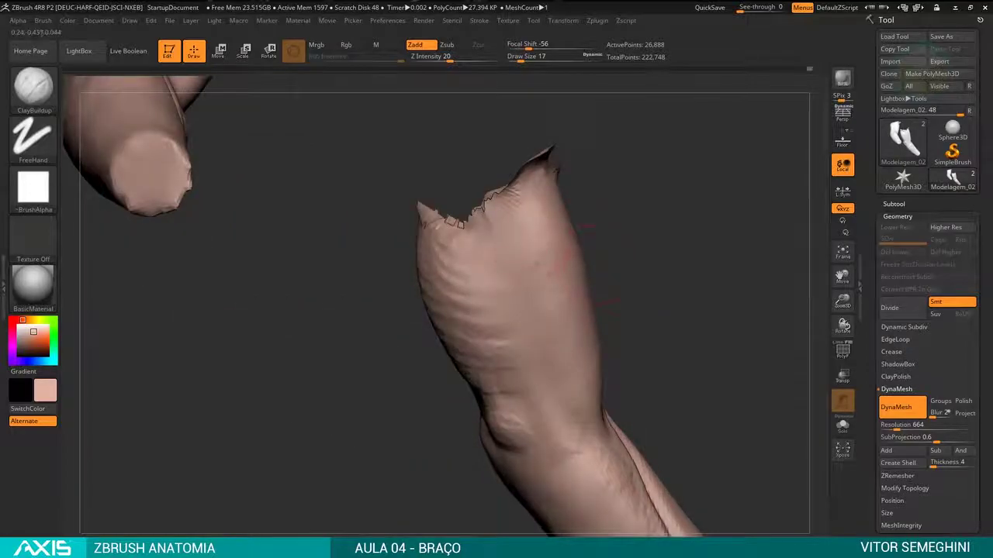
{"action": "left_click_drag", "start_coordinate": [509, 260], "coordinate": [560, 264]}
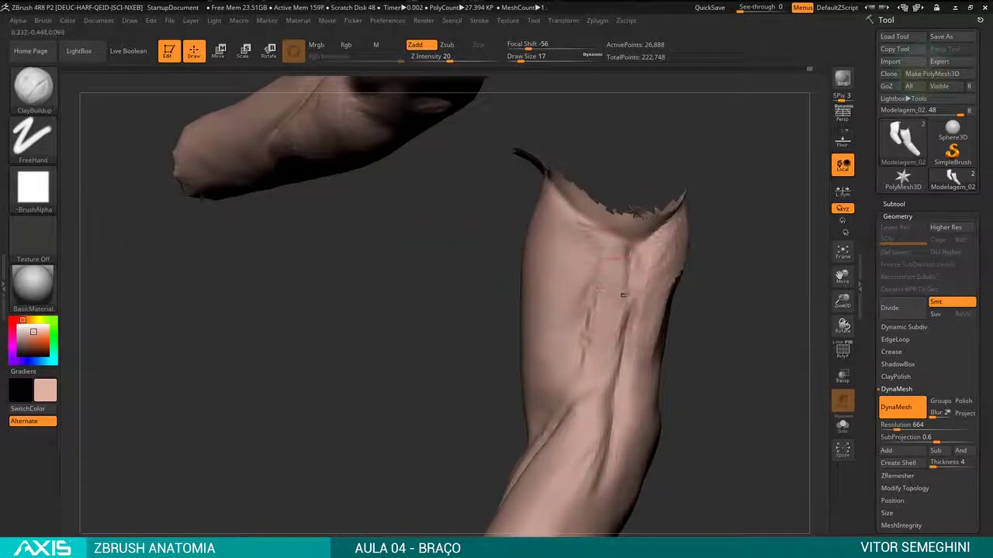
{"action": "left_click_drag", "start_coordinate": [694, 343], "coordinate": [743, 310]}
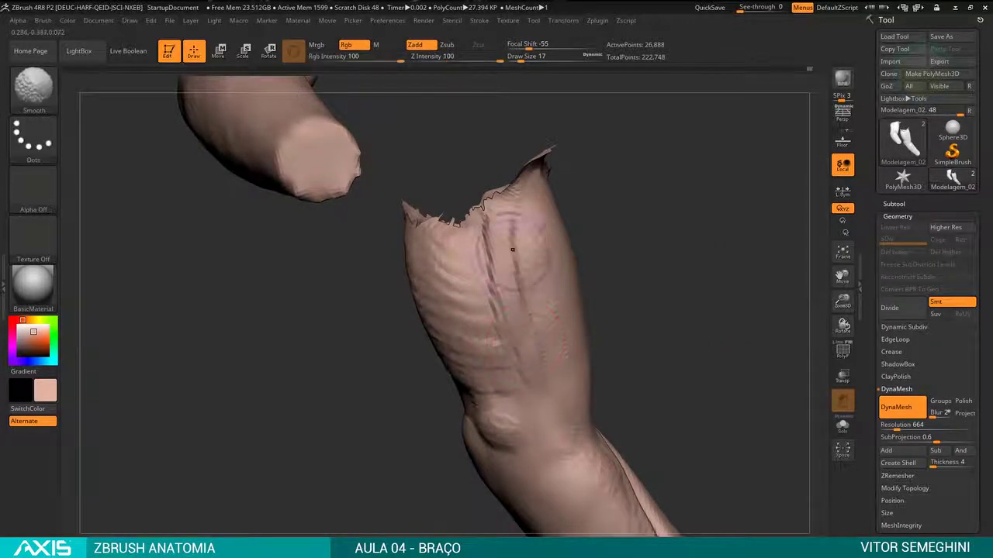
{"action": "mouse_move", "coordinate": [613, 326]}
{"action": "left_mouse_down"}
{"action": "mouse_move", "coordinate": [665, 290]}
{"action": "mouse_move", "coordinate": [657, 262]}
{"action": "mouse_move", "coordinate": [511, 258]}
{"action": "left_mouse_up"}
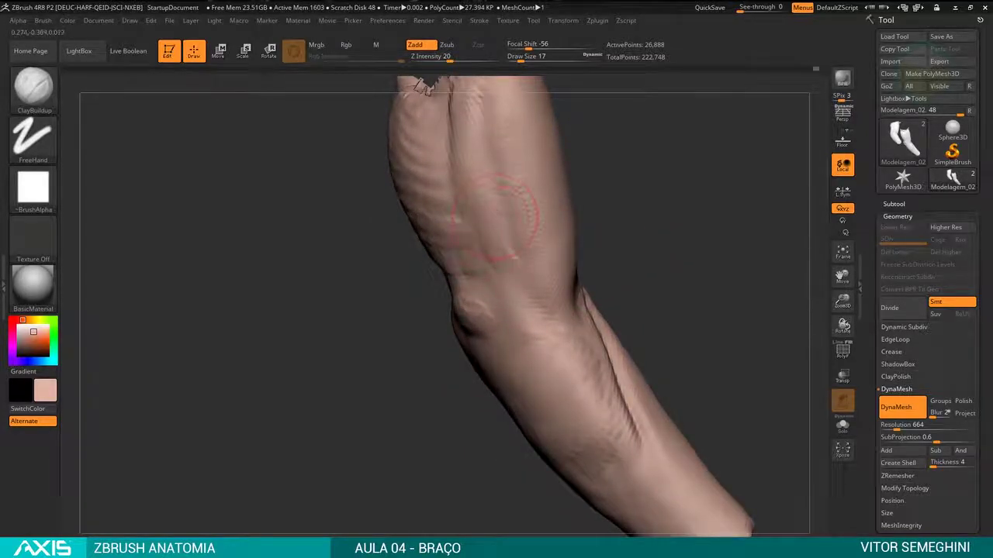
{"action": "key", "text": "space"}
{"action": "left_click_drag", "start_coordinate": [542, 303], "coordinate": [528, 303]}
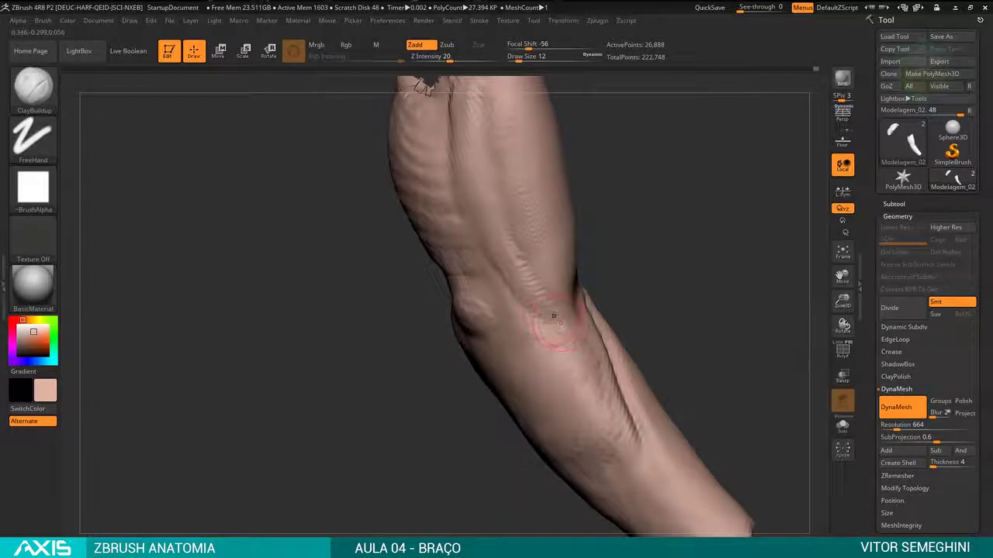
{"action": "mouse_move", "coordinate": [570, 332]}
{"action": "left_mouse_down"}
{"action": "mouse_move", "coordinate": [679, 220]}
{"action": "mouse_move", "coordinate": [652, 251]}
{"action": "mouse_move", "coordinate": [377, 188]}
{"action": "left_mouse_up"}
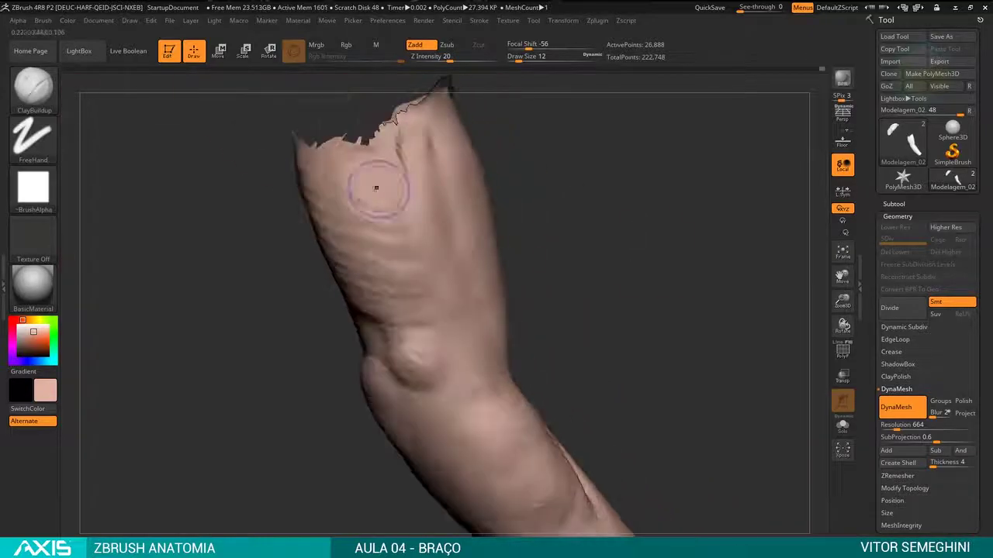
{"action": "mouse_move", "coordinate": [415, 287]}
{"action": "left_mouse_down"}
{"action": "mouse_move", "coordinate": [325, 233]}
{"action": "mouse_move", "coordinate": [279, 279]}
{"action": "left_mouse_up"}
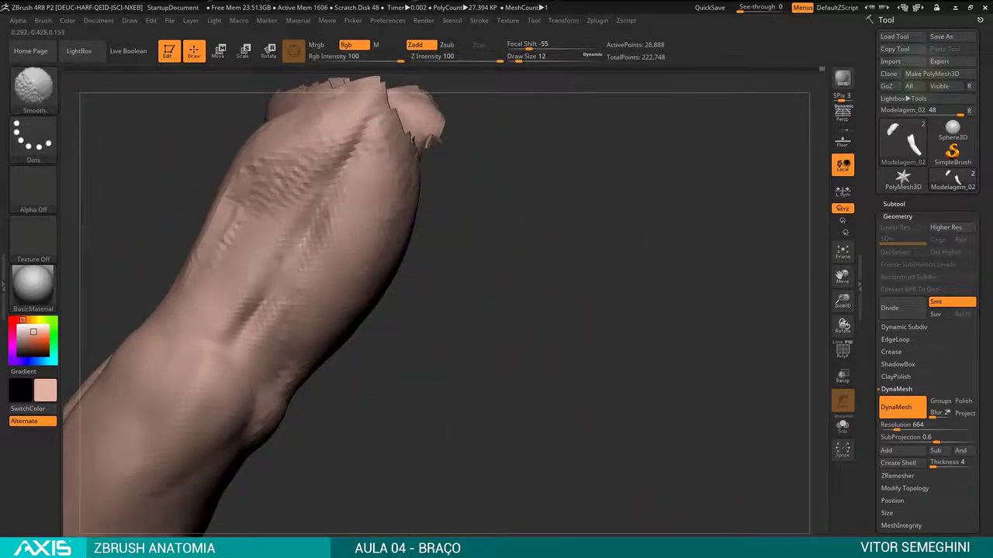
Step: Raise the brush size to 31 and unhide the full torso and arm
{"action": "key", "text": "space"}
{"action": "mouse_move", "coordinate": [496, 326]}
{"action": "left_mouse_down"}
{"action": "mouse_move", "coordinate": [421, 310]}
{"action": "mouse_move", "coordinate": [434, 313]}
{"action": "left_mouse_up"}
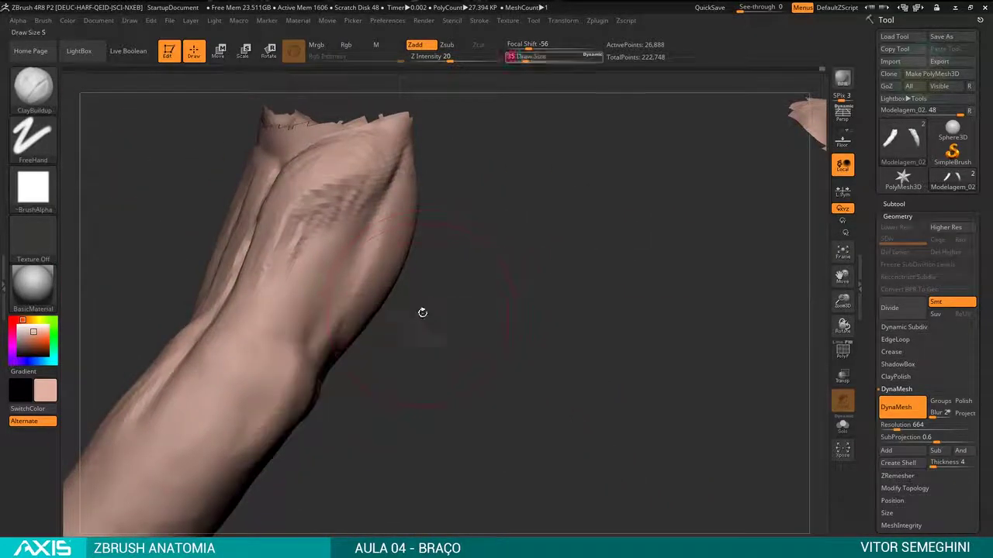
{"action": "left_click", "coordinate": [203, 233], "text": "ctrl+shift"}
{"action": "mouse_move", "coordinate": [333, 263]}
{"action": "left_mouse_down"}
{"action": "mouse_move", "coordinate": [474, 306]}
{"action": "mouse_move", "coordinate": [469, 511]}
{"action": "left_mouse_up"}
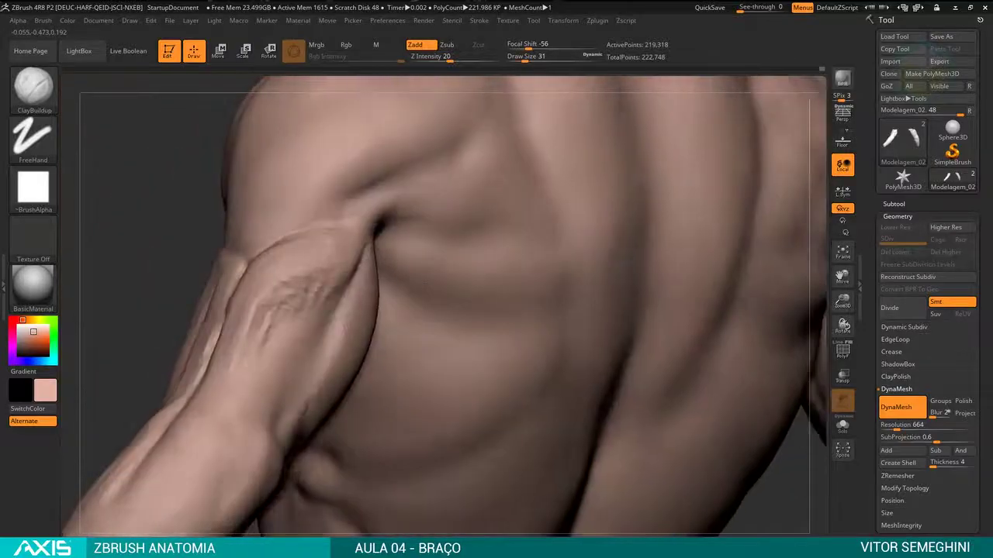
Step: Push the creased triceps area smooth with the Move brush, then check it from behind
{"action": "left_click_drag", "start_coordinate": [440, 280], "coordinate": [434, 288]}
{"action": "key", "text": "b"}
{"action": "key", "text": "v"}
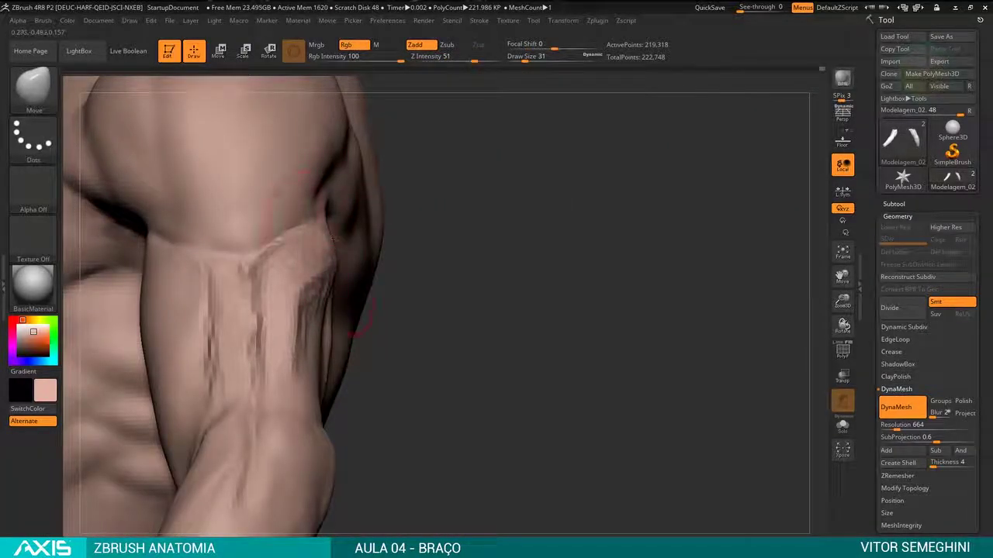
{"action": "left_click_drag", "start_coordinate": [316, 274], "coordinate": [308, 297]}
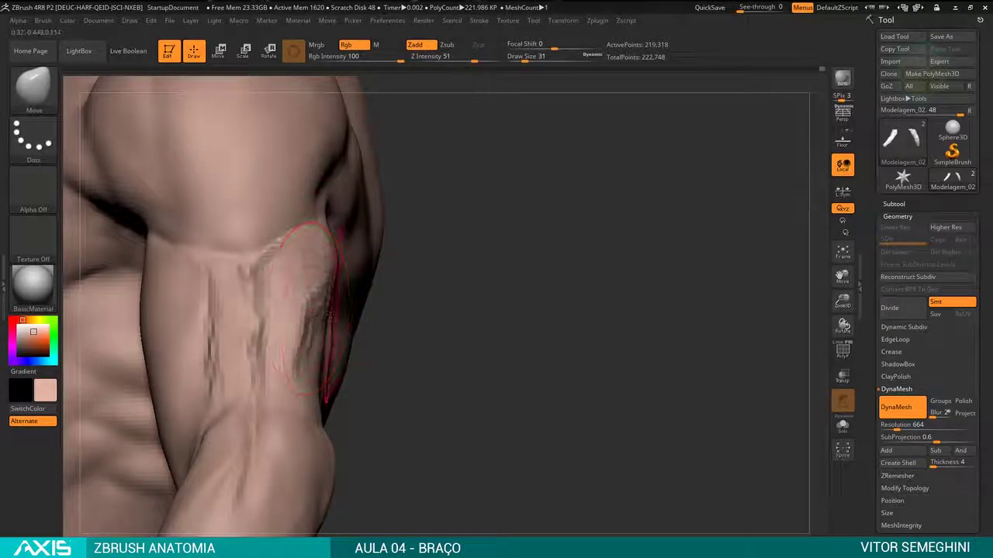
{"action": "right_click_drag", "start_coordinate": [326, 317], "coordinate": [326, 314]}
{"action": "left_click_drag", "start_coordinate": [259, 322], "coordinate": [386, 301]}
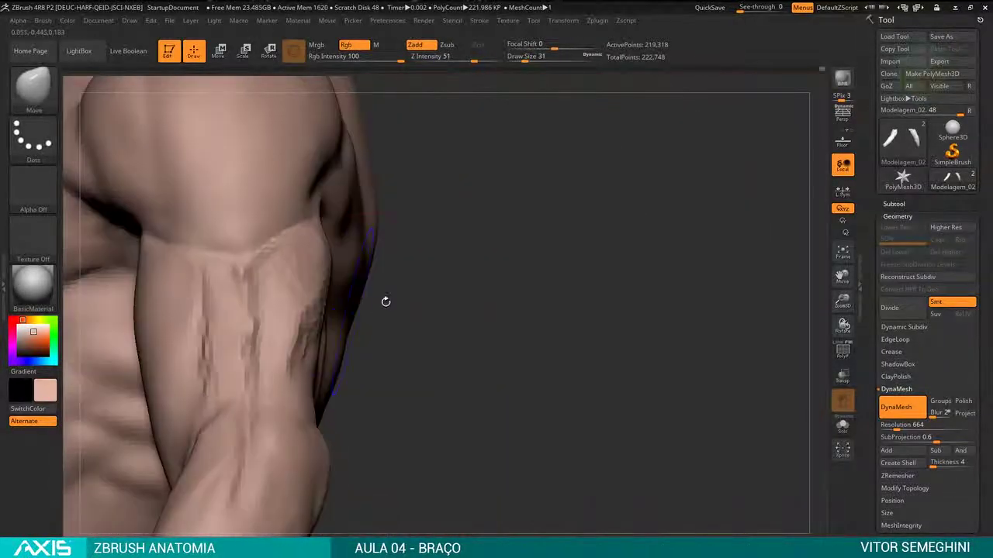
{"action": "mouse_move", "coordinate": [317, 258]}
{"action": "right_mouse_down"}
{"action": "mouse_move", "coordinate": [403, 269]}
{"action": "mouse_move", "coordinate": [380, 268]}
{"action": "mouse_move", "coordinate": [377, 278]}
{"action": "mouse_move", "coordinate": [474, 315]}
{"action": "right_mouse_up"}
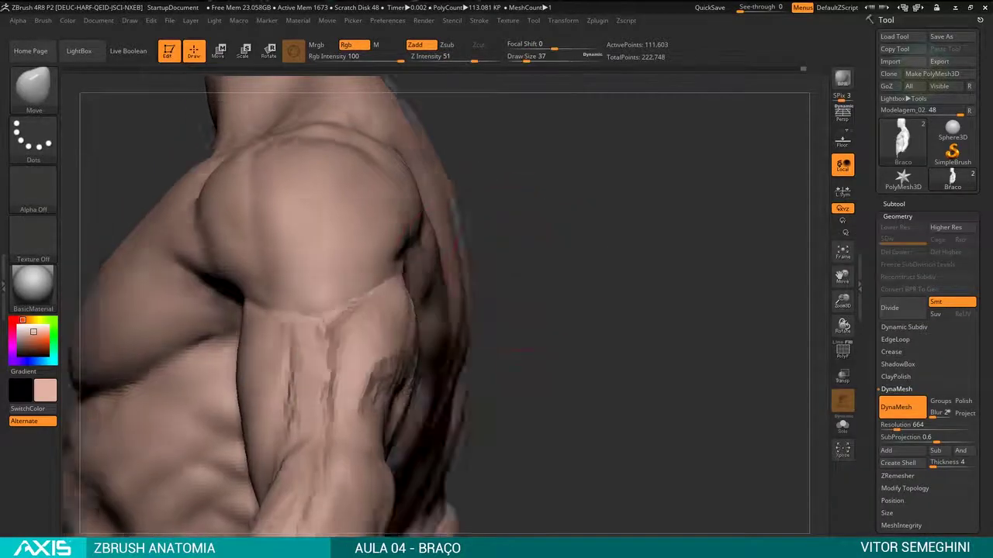
Step: Select ClayBuildup at Draw Size 41 and build clay where the deltoid meets the upper arm
{"action": "left_click_drag", "start_coordinate": [543, 271], "coordinate": [507, 248]}
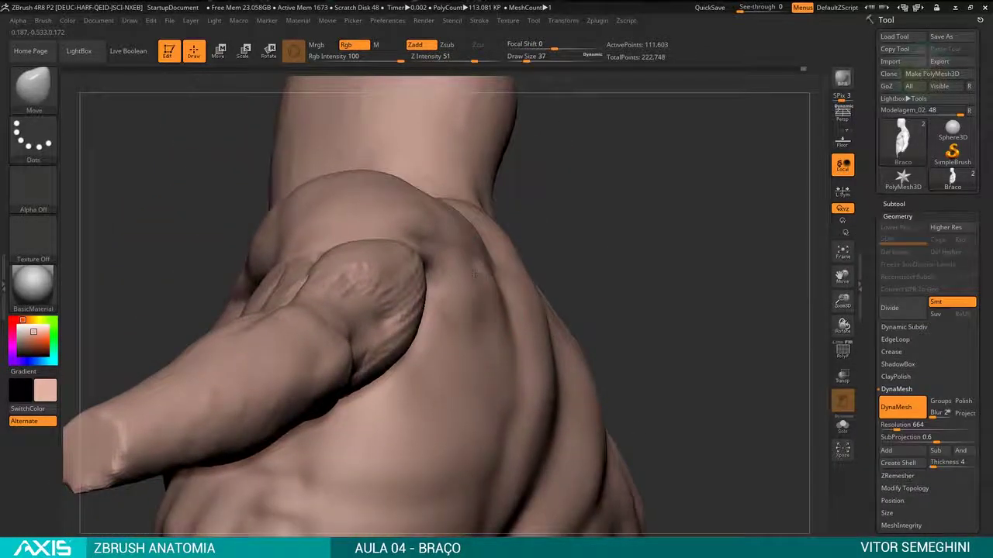
{"action": "mouse_move", "coordinate": [570, 256]}
{"action": "left_mouse_down"}
{"action": "mouse_move", "coordinate": [613, 295]}
{"action": "mouse_move", "coordinate": [605, 282]}
{"action": "mouse_move", "coordinate": [517, 307]}
{"action": "mouse_move", "coordinate": [493, 247]}
{"action": "left_mouse_up"}
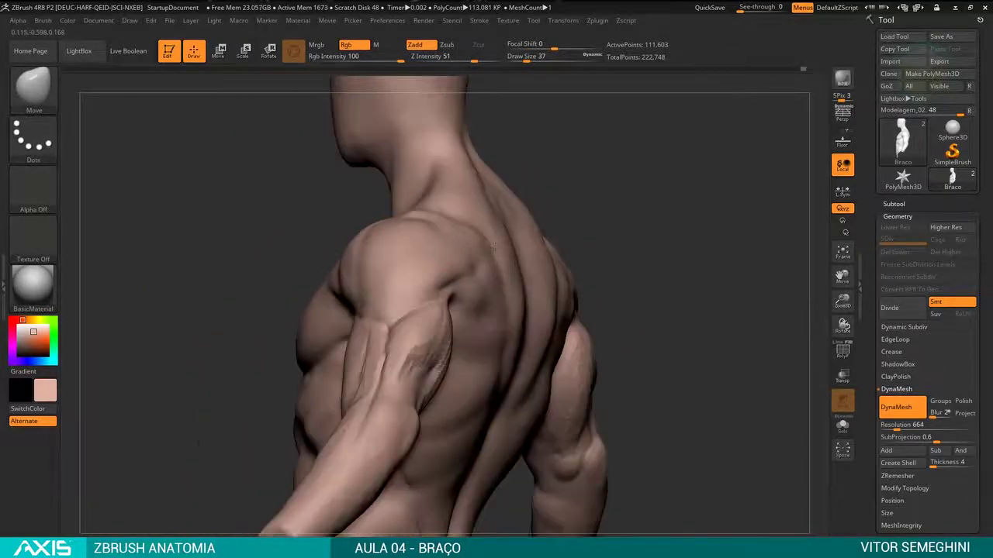
{"action": "mouse_move", "coordinate": [585, 236]}
{"action": "left_mouse_down"}
{"action": "mouse_move", "coordinate": [602, 246]}
{"action": "mouse_move", "coordinate": [559, 194]}
{"action": "left_mouse_up"}
{"action": "left_click_drag", "start_coordinate": [460, 187], "coordinate": [506, 273]}
{"action": "mouse_move", "coordinate": [540, 239]}
{"action": "left_mouse_down", "text": "alt"}
{"action": "mouse_move", "coordinate": [548, 259]}
{"action": "mouse_move", "coordinate": [486, 264]}
{"action": "mouse_move", "coordinate": [569, 275]}
{"action": "mouse_move", "coordinate": [518, 257]}
{"action": "left_mouse_up", "text": "alt"}
{"action": "key", "text": "b"}
{"action": "key", "text": "c"}
{"action": "key", "text": "b"}
{"action": "key", "text": "space"}
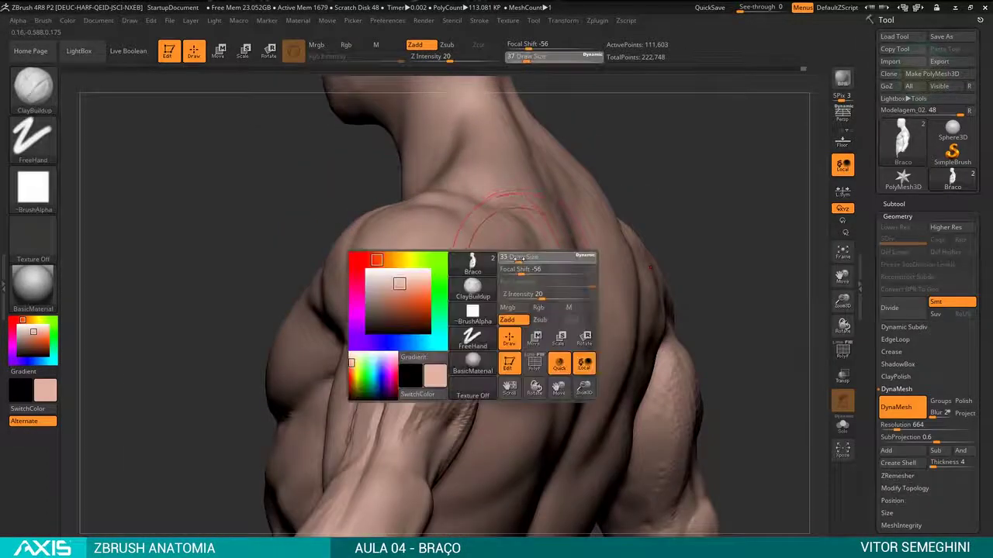
{"action": "left_click_drag", "start_coordinate": [636, 188], "coordinate": [510, 231]}
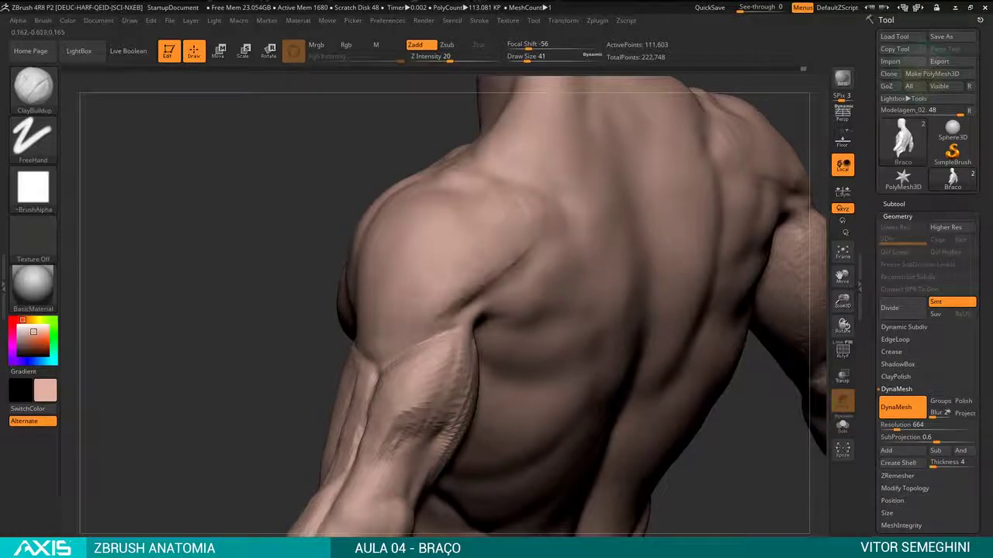
{"action": "mouse_move", "coordinate": [313, 277]}
{"action": "left_mouse_down"}
{"action": "mouse_move", "coordinate": [613, 191]}
{"action": "mouse_move", "coordinate": [602, 264]}
{"action": "mouse_move", "coordinate": [535, 297]}
{"action": "left_mouse_up"}
Step: Shrink the brush to size 9 and smooth the bump stretching toward the back
{"action": "key", "text": "space"}
{"action": "key", "text": "shift"}
{"action": "key", "text": "space"}
{"action": "key", "text": "space"}
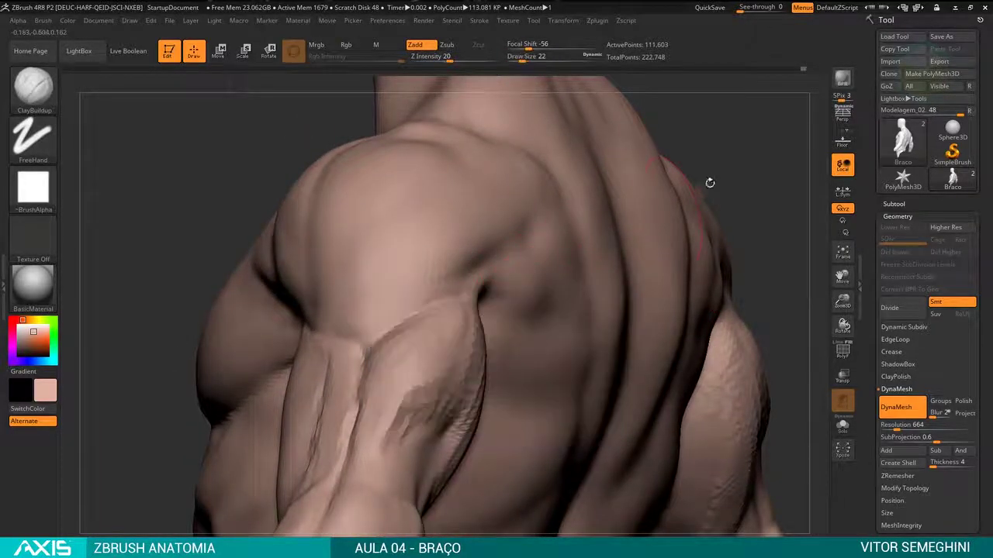
{"action": "left_click_drag", "start_coordinate": [709, 182], "coordinate": [543, 237]}
{"action": "key", "text": "space"}
{"action": "left_click_drag", "start_coordinate": [475, 261], "coordinate": [478, 260]}
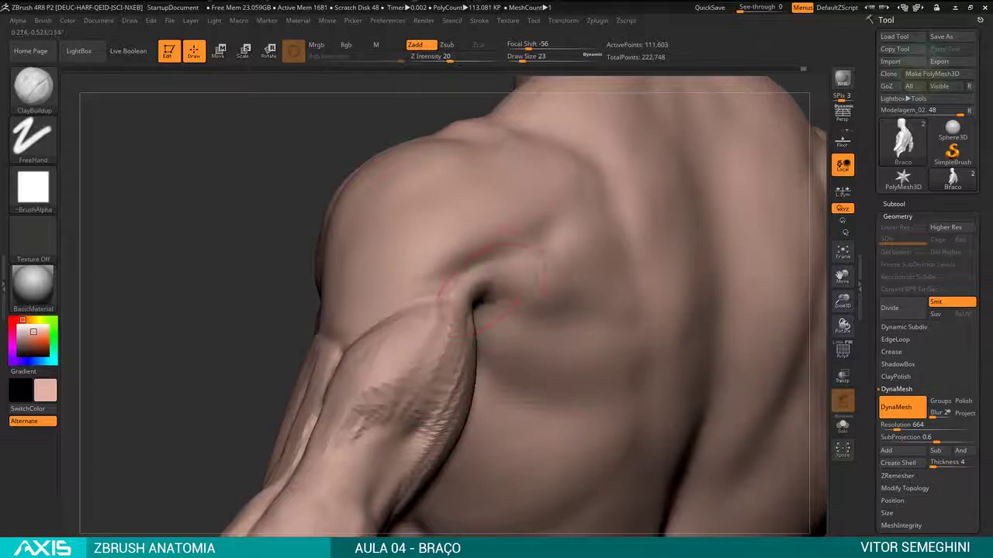
{"action": "key", "text": "space"}
{"action": "mouse_move", "coordinate": [516, 297]}
{"action": "left_mouse_down"}
{"action": "mouse_move", "coordinate": [453, 295]}
{"action": "mouse_move", "coordinate": [511, 330]}
{"action": "mouse_move", "coordinate": [593, 345]}
{"action": "left_mouse_up"}
{"action": "key", "text": "b"}
{"action": "key", "text": "space"}
{"action": "key", "text": "shift"}
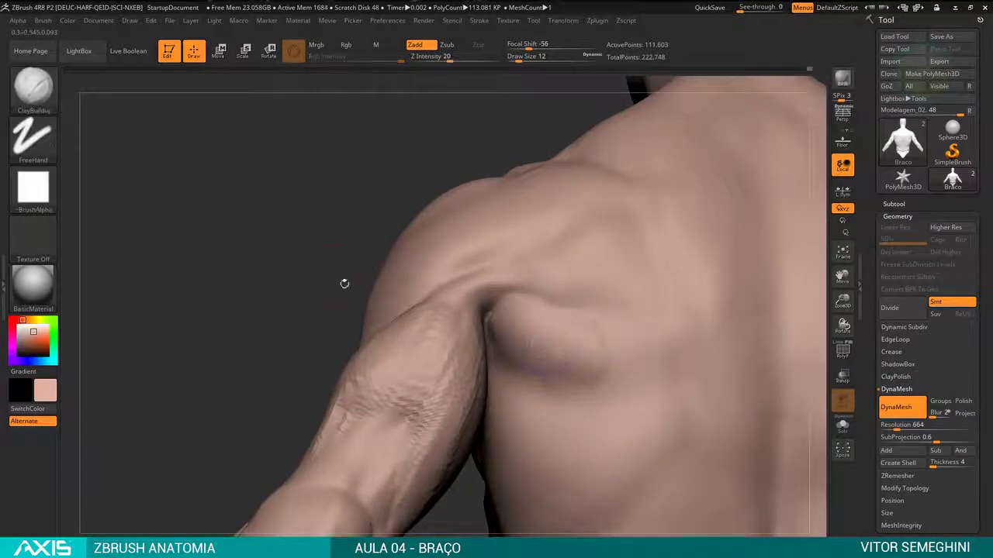
{"action": "mouse_move", "coordinate": [343, 284]}
{"action": "left_mouse_down"}
{"action": "mouse_move", "coordinate": [395, 284]}
{"action": "mouse_move", "coordinate": [395, 325]}
{"action": "left_mouse_up"}
Step: Enlarge the brush to 27, smooth the back of the upper arm, and orbit around it
{"action": "key", "text": "space"}
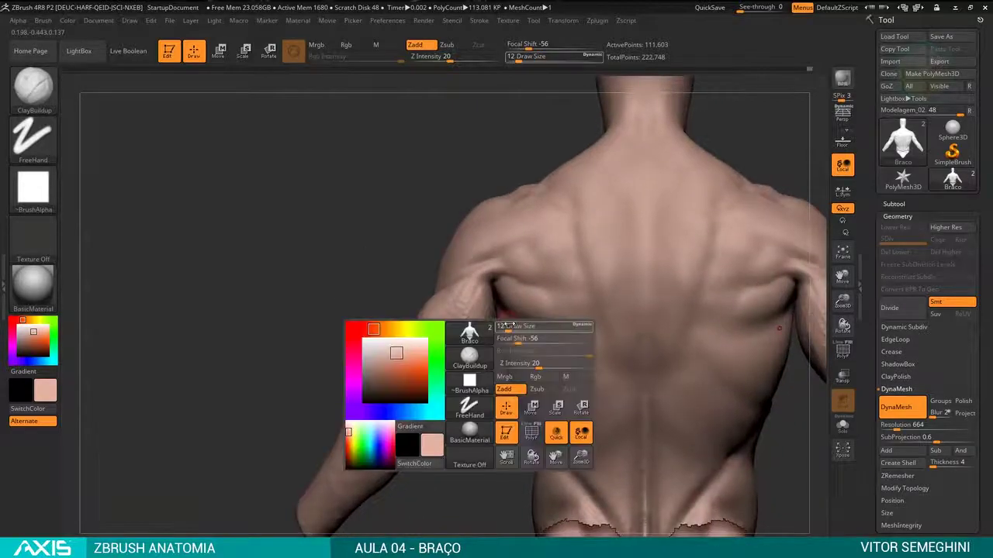
{"action": "left_click_drag", "start_coordinate": [504, 325], "coordinate": [560, 324]}
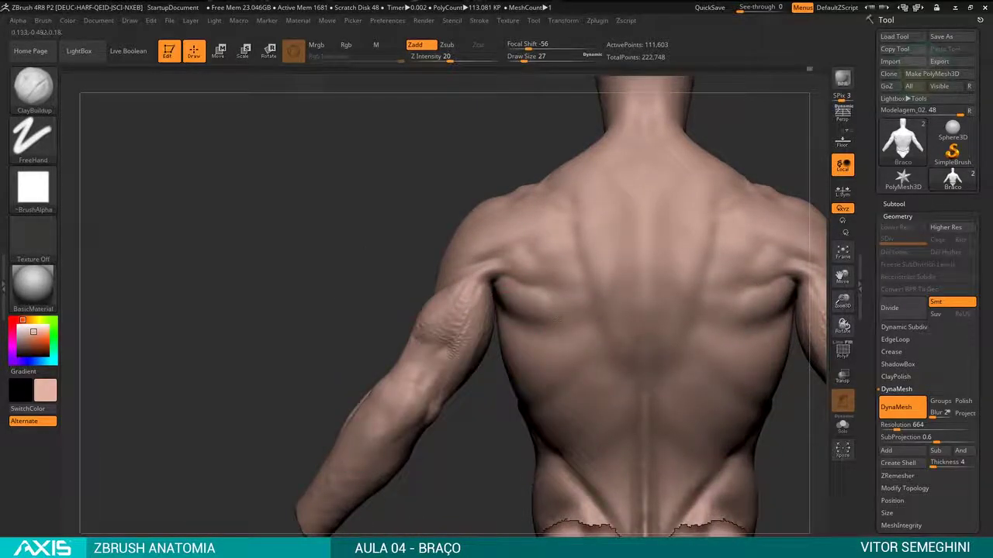
{"action": "key", "text": "shift"}
{"action": "mouse_move", "coordinate": [543, 306]}
{"action": "left_mouse_down"}
{"action": "mouse_move", "coordinate": [559, 310]}
{"action": "mouse_move", "coordinate": [633, 262]}
{"action": "mouse_move", "coordinate": [393, 255]}
{"action": "mouse_move", "coordinate": [438, 231]}
{"action": "left_mouse_up"}
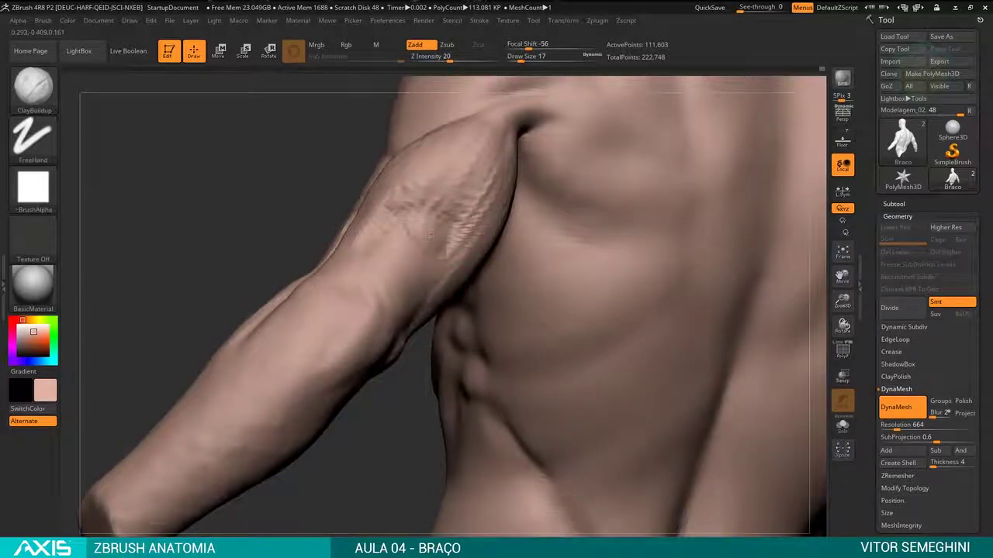
{"action": "left_click_drag", "start_coordinate": [450, 248], "coordinate": [436, 308]}
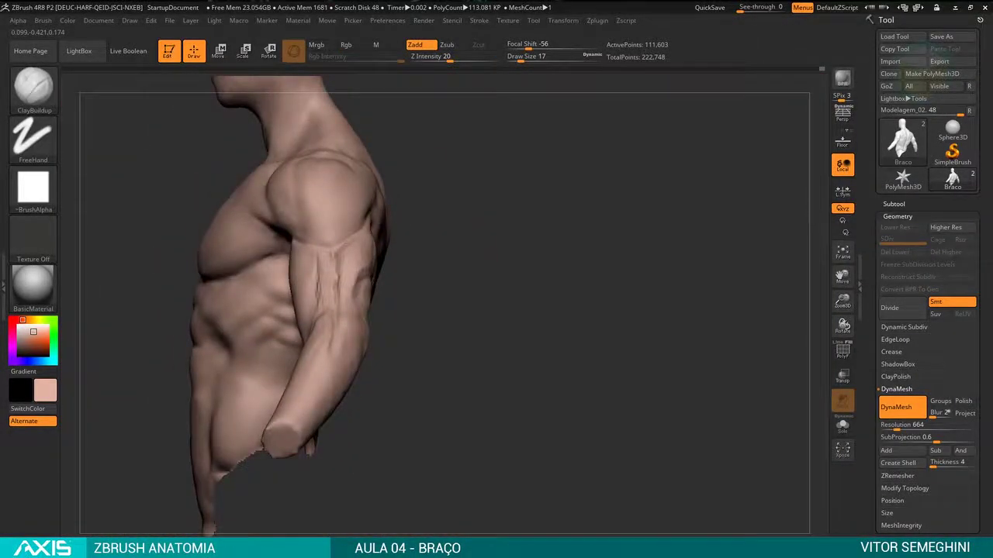
{"action": "left_click_drag", "start_coordinate": [434, 233], "coordinate": [450, 186]}
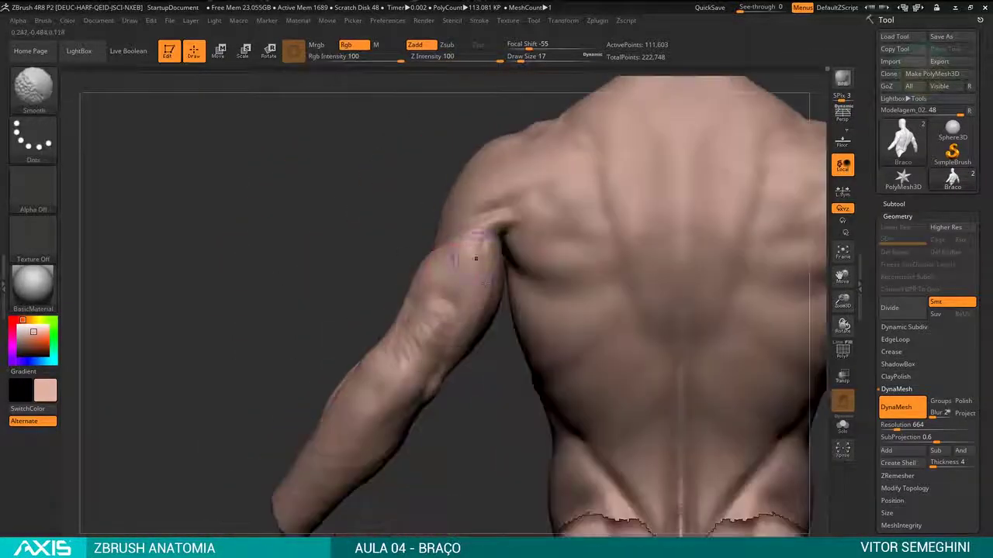
{"action": "mouse_move", "coordinate": [492, 370]}
{"action": "left_mouse_down"}
{"action": "mouse_move", "coordinate": [574, 343]}
{"action": "mouse_move", "coordinate": [410, 339]}
{"action": "left_mouse_up"}
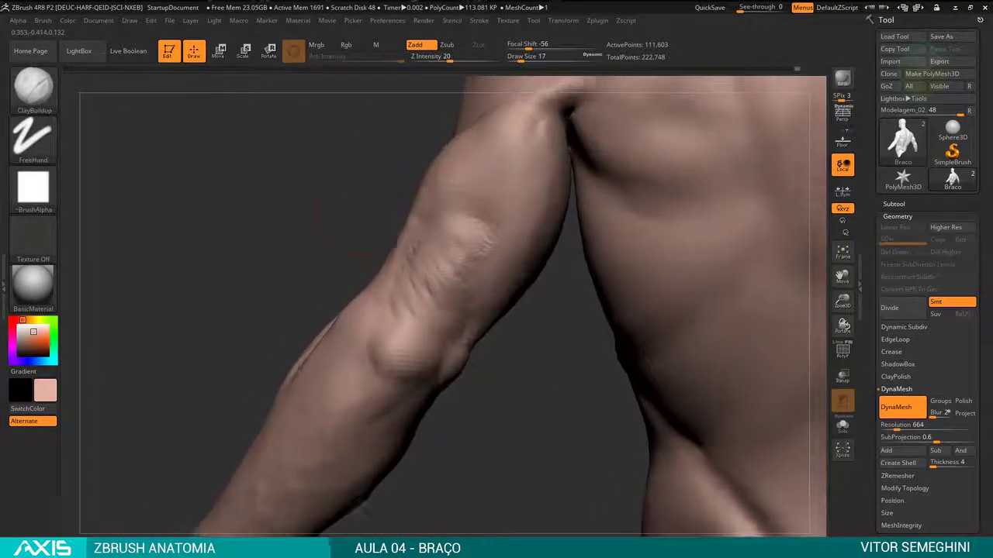
{"action": "left_click_drag", "start_coordinate": [370, 201], "coordinate": [354, 215]}
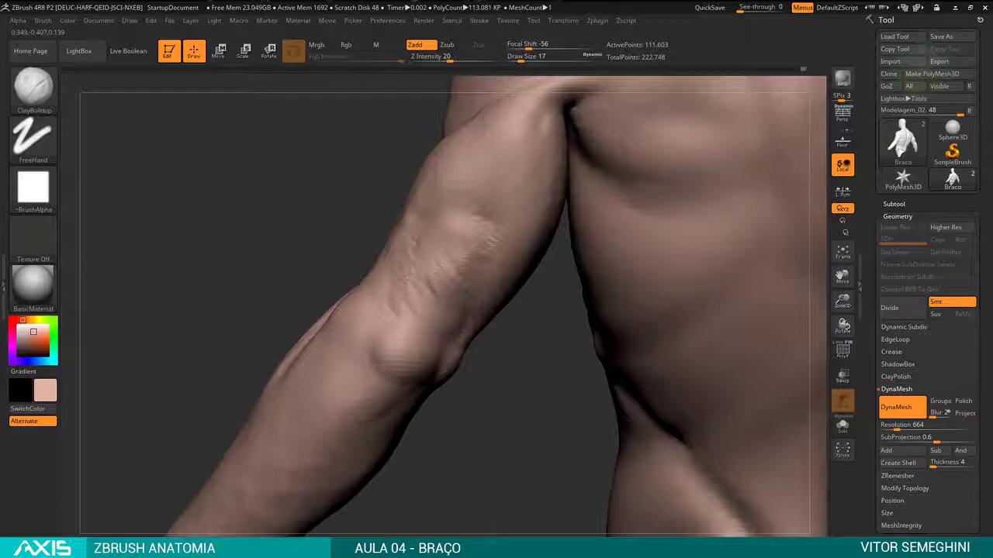
{"action": "left_click_drag", "start_coordinate": [468, 342], "coordinate": [499, 328]}
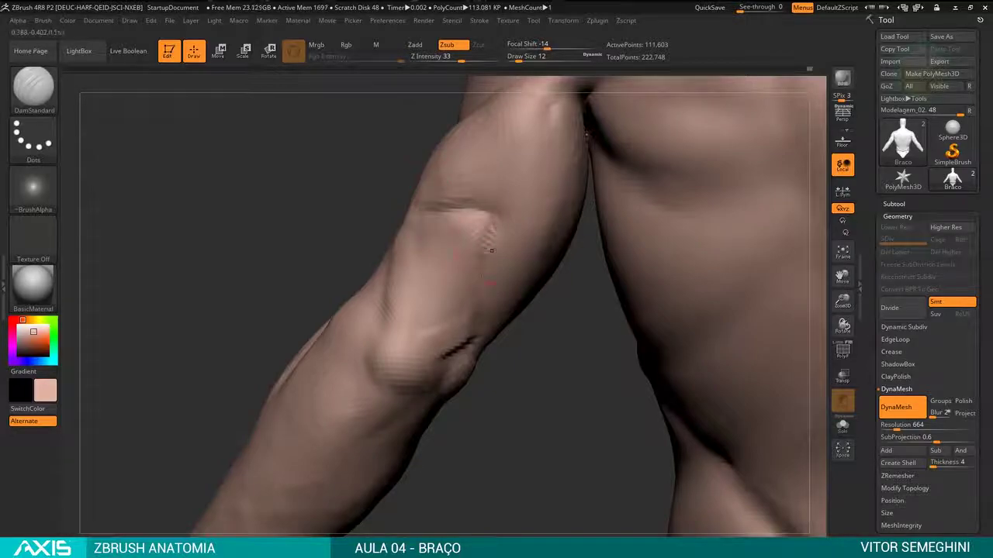
Step: Soften the carved DamStandard groove along the forearm
{"action": "left_click_drag", "start_coordinate": [491, 250], "coordinate": [495, 273], "text": "shift"}
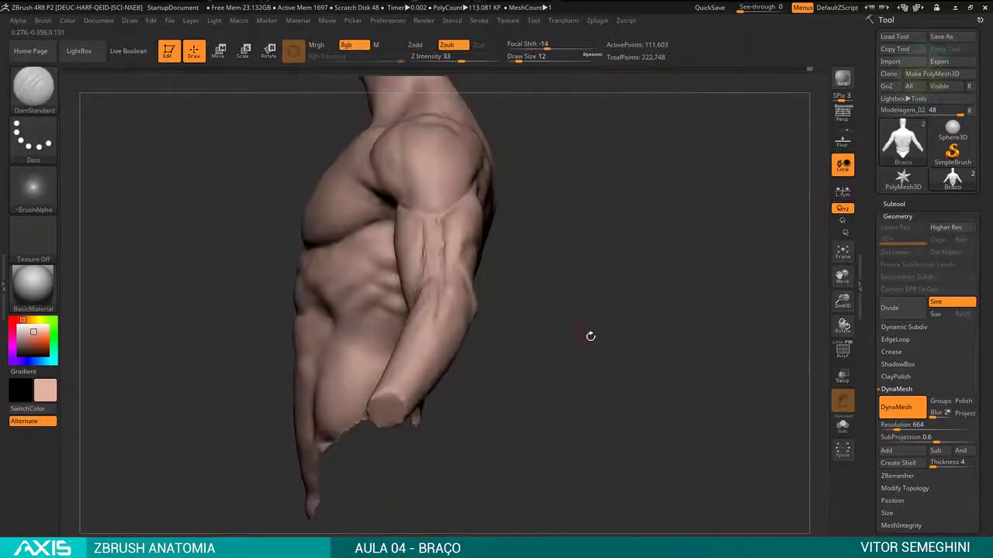
{"action": "left_click_drag", "start_coordinate": [560, 350], "coordinate": [519, 306]}
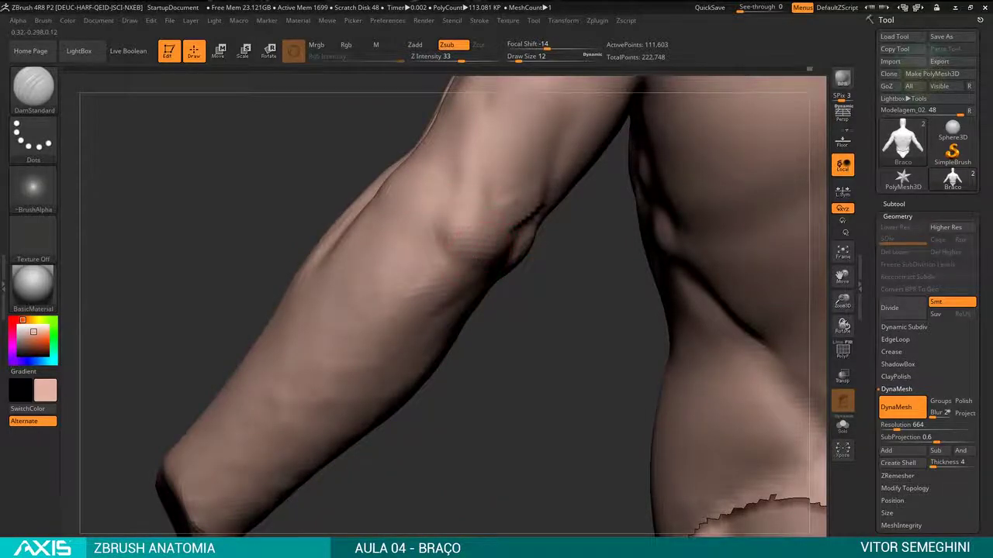
{"action": "left_click_drag", "start_coordinate": [445, 202], "coordinate": [466, 210]}
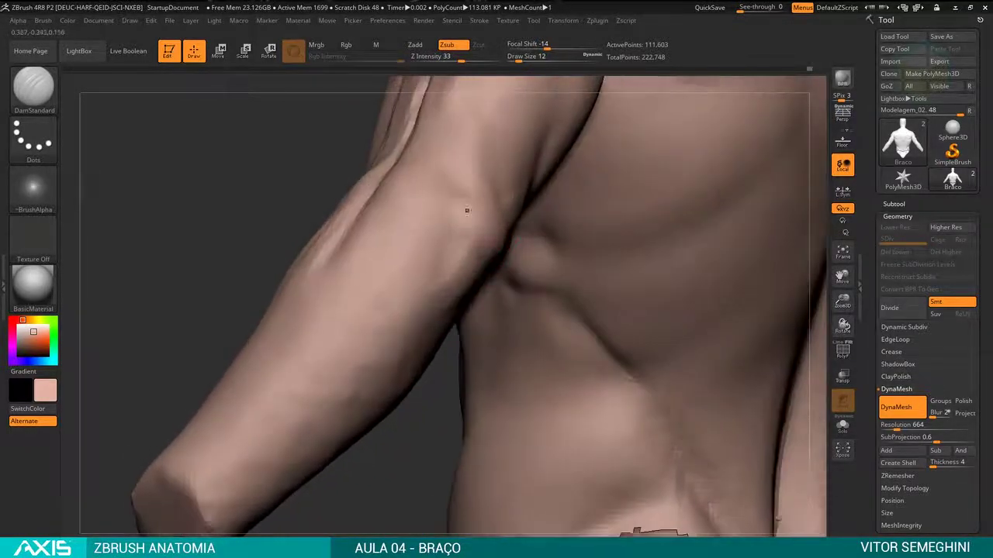
{"action": "left_click_drag", "start_coordinate": [548, 267], "coordinate": [460, 238]}
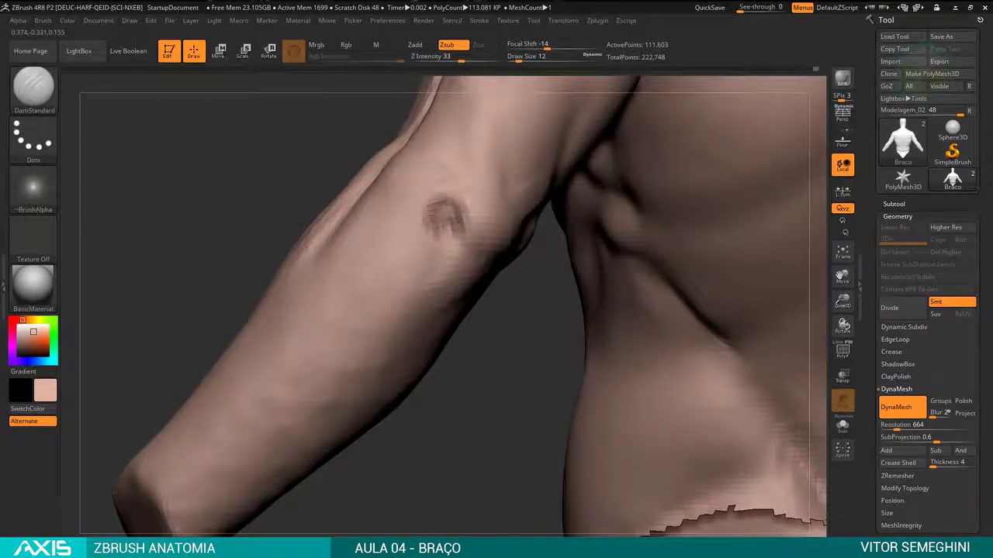
{"action": "mouse_move", "coordinate": [487, 328]}
{"action": "left_mouse_down"}
{"action": "mouse_move", "coordinate": [444, 224]}
{"action": "mouse_move", "coordinate": [382, 284]}
{"action": "left_mouse_up"}
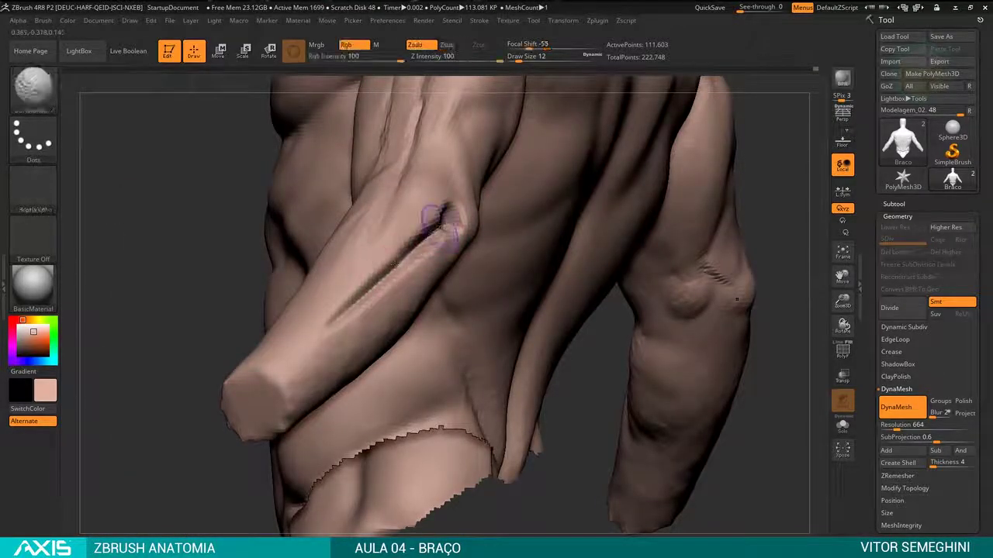
{"action": "left_click_drag", "start_coordinate": [421, 210], "coordinate": [357, 303], "text": "shift"}
{"action": "left_click_drag", "start_coordinate": [388, 256], "coordinate": [341, 318], "text": "shift"}
{"action": "left_click_drag", "start_coordinate": [591, 343], "coordinate": [474, 259]}
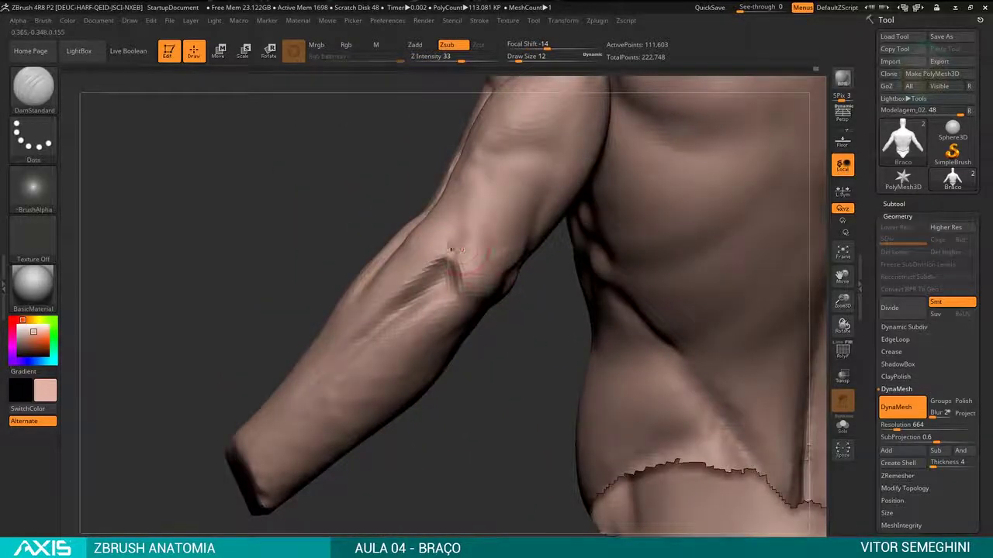
Step: Zoom in close and smooth the elbow area into a more natural shape
{"action": "key", "text": "shift"}
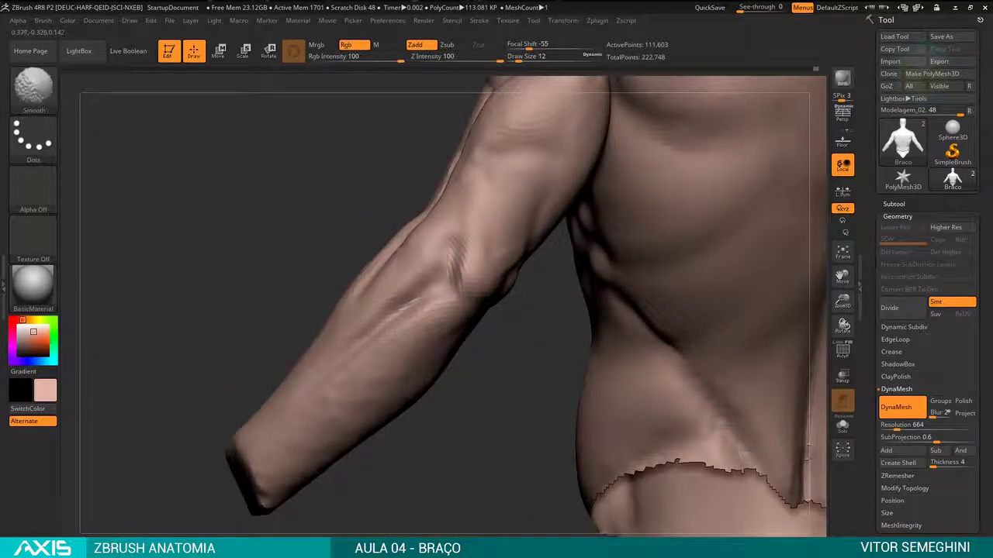
{"action": "left_click_drag", "start_coordinate": [465, 256], "coordinate": [538, 286]}
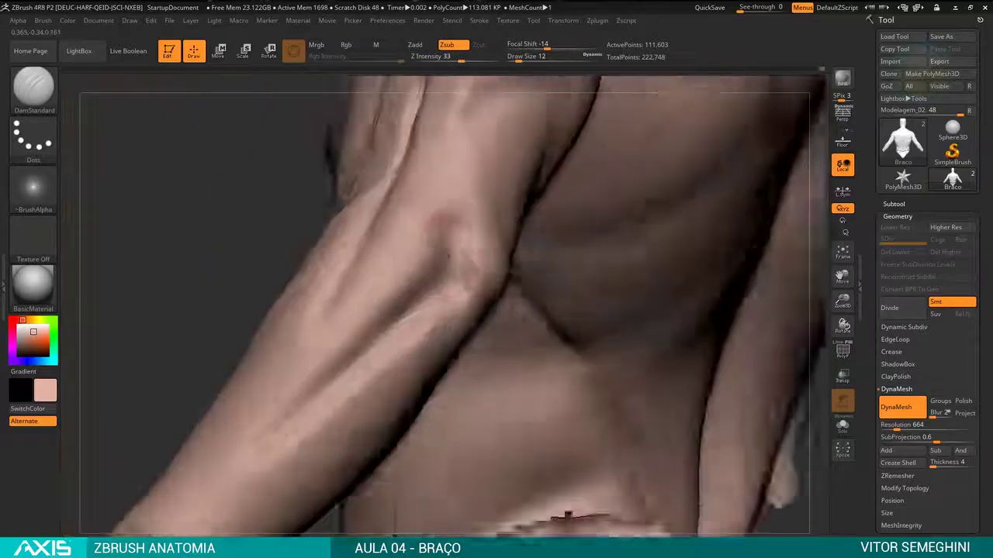
{"action": "left_click_drag", "start_coordinate": [447, 256], "coordinate": [446, 293]}
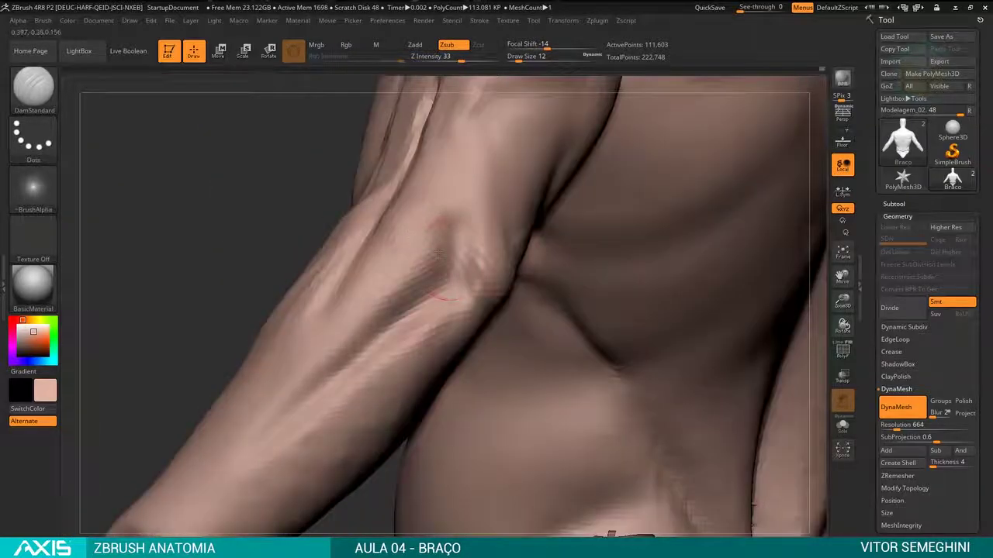
{"action": "mouse_move", "coordinate": [262, 226]}
{"action": "left_mouse_down"}
{"action": "mouse_move", "coordinate": [290, 217]}
{"action": "mouse_move", "coordinate": [318, 291]}
{"action": "left_mouse_up"}
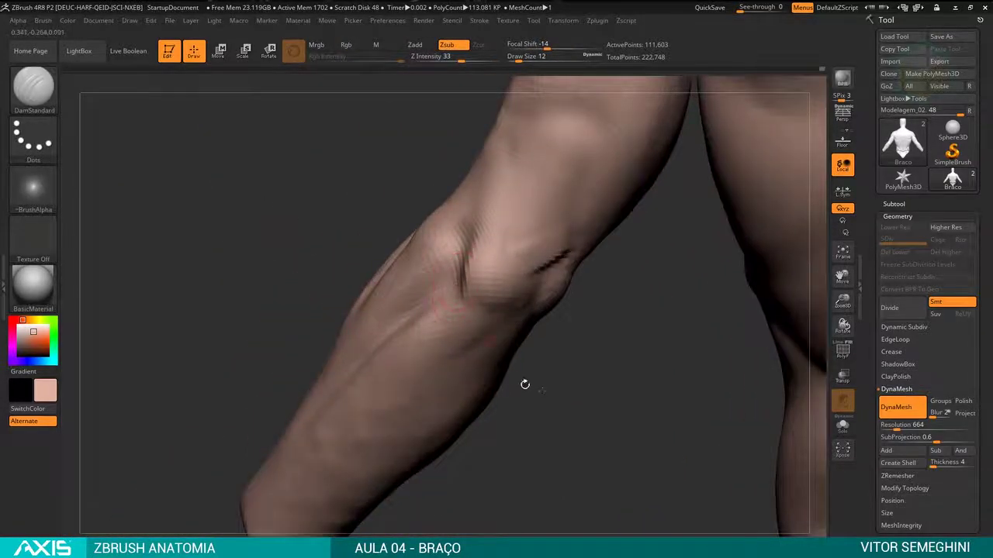
{"action": "left_click_drag", "start_coordinate": [524, 384], "coordinate": [465, 306]}
{"action": "left_click_drag", "start_coordinate": [417, 328], "coordinate": [403, 342], "text": "shift"}
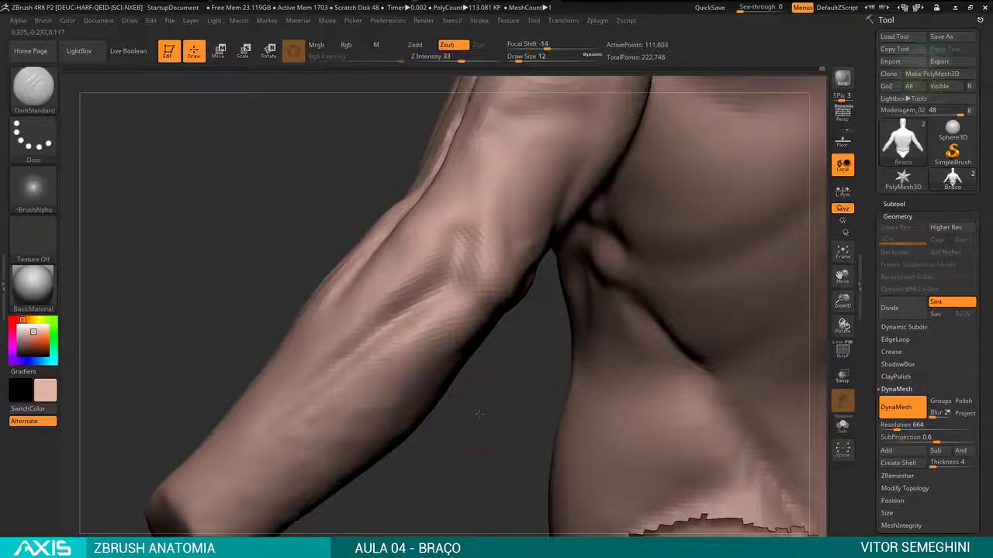
{"action": "left_click_drag", "start_coordinate": [450, 380], "coordinate": [465, 395]}
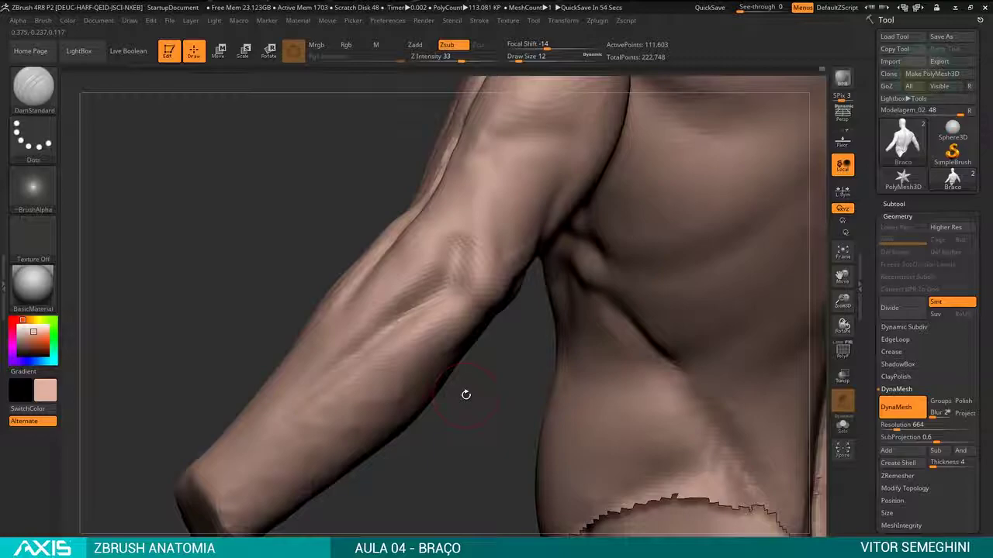
{"action": "left_click_drag", "start_coordinate": [556, 312], "coordinate": [416, 257]}
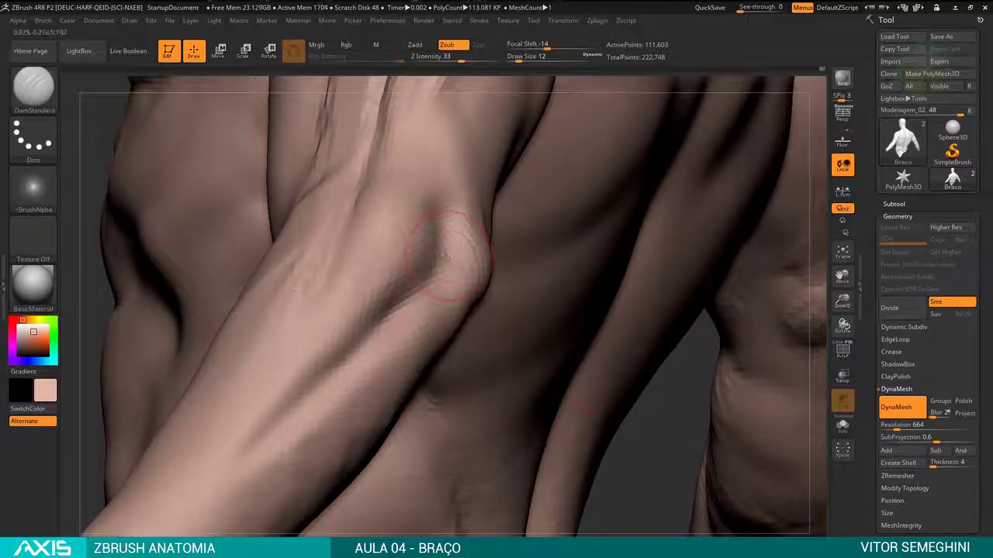
{"action": "left_click_drag", "start_coordinate": [414, 256], "coordinate": [434, 326], "text": "alt"}
{"action": "left_click_drag", "start_coordinate": [466, 186], "coordinate": [475, 240], "text": "shift"}
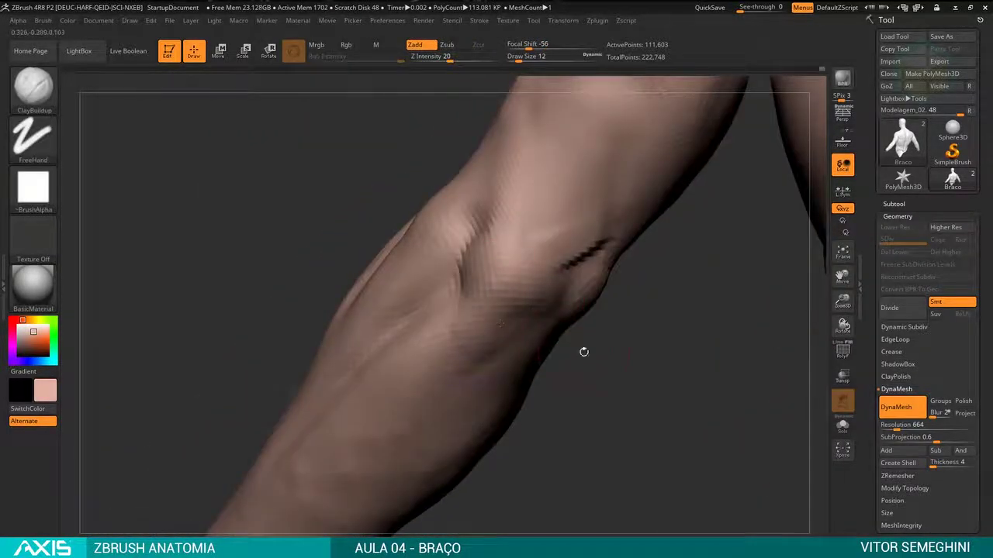
{"action": "mouse_move", "coordinate": [583, 350]}
{"action": "left_mouse_down"}
{"action": "mouse_move", "coordinate": [564, 293]}
{"action": "mouse_move", "coordinate": [799, 262]}
{"action": "mouse_move", "coordinate": [519, 374]}
{"action": "mouse_move", "coordinate": [597, 288]}
{"action": "mouse_move", "coordinate": [469, 293]}
{"action": "mouse_move", "coordinate": [539, 308]}
{"action": "mouse_move", "coordinate": [479, 323]}
{"action": "left_mouse_up"}
Step: Review the forearm near the elbow and the whole torso, then begin a MaskLasso
{"action": "key", "text": "space"}
{"action": "key", "text": "space"}
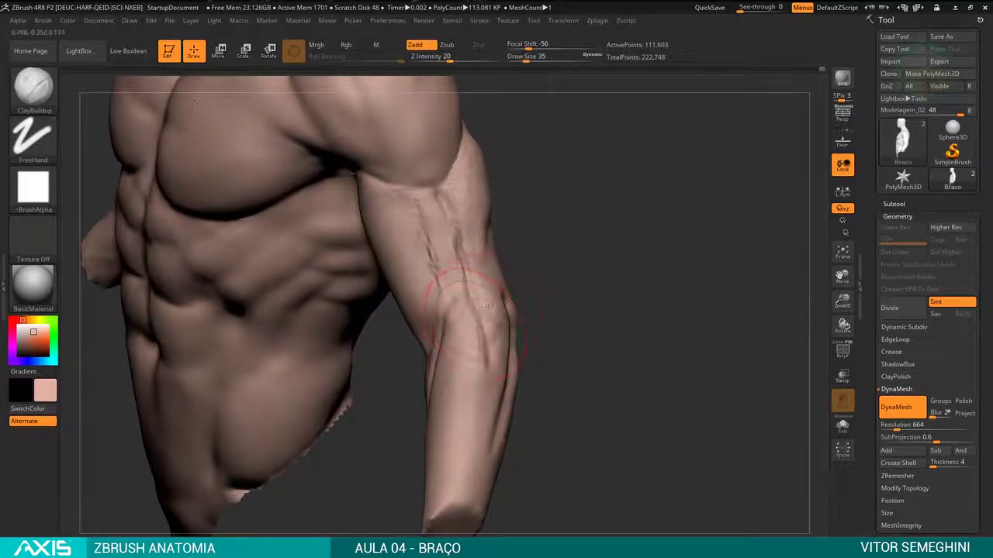
{"action": "key", "text": "b"}
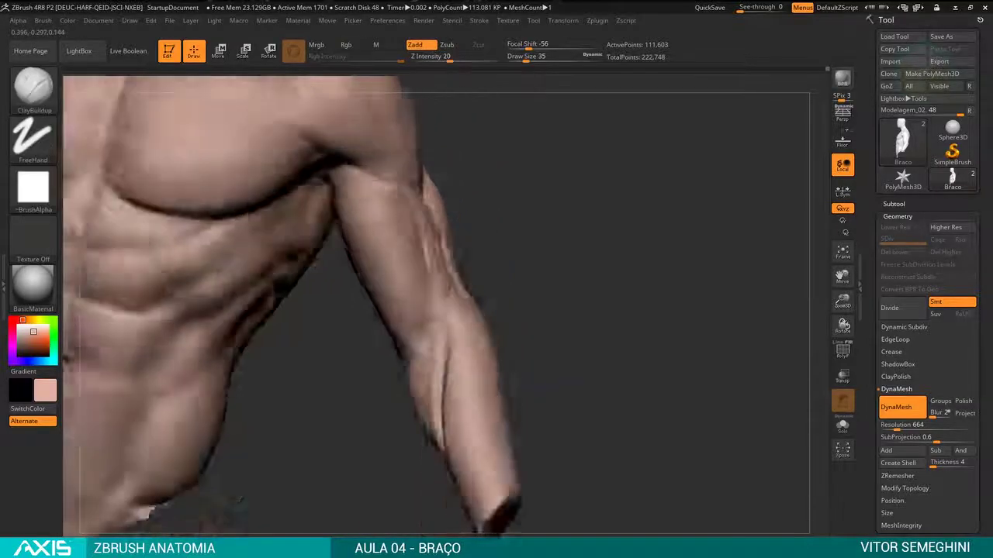
{"action": "mouse_move", "coordinate": [482, 326]}
{"action": "left_mouse_down"}
{"action": "mouse_move", "coordinate": [571, 315]}
{"action": "mouse_move", "coordinate": [486, 294]}
{"action": "left_mouse_up"}
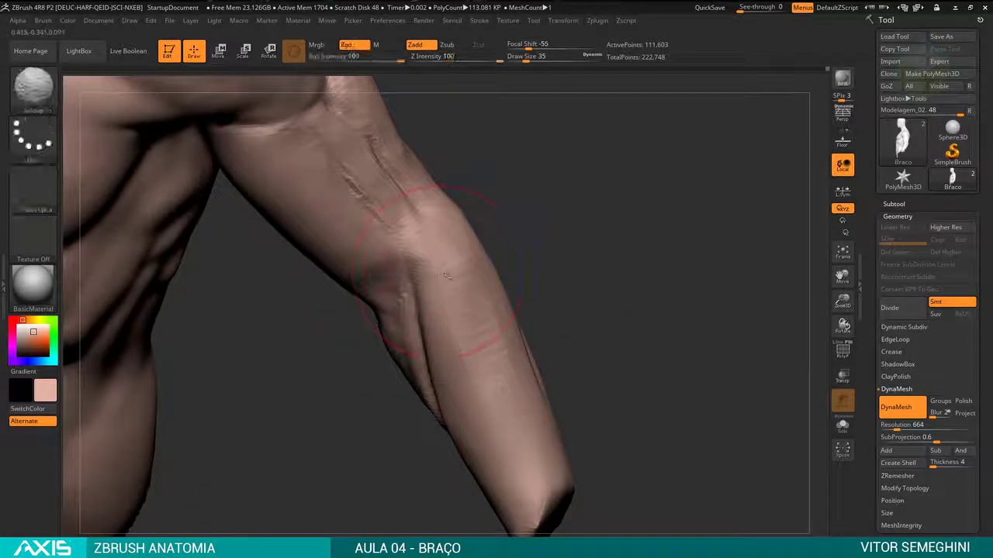
{"action": "mouse_move", "coordinate": [543, 279]}
{"action": "left_mouse_down"}
{"action": "mouse_move", "coordinate": [579, 266]}
{"action": "mouse_move", "coordinate": [550, 249]}
{"action": "mouse_move", "coordinate": [566, 258]}
{"action": "mouse_move", "coordinate": [538, 266]}
{"action": "left_mouse_up"}
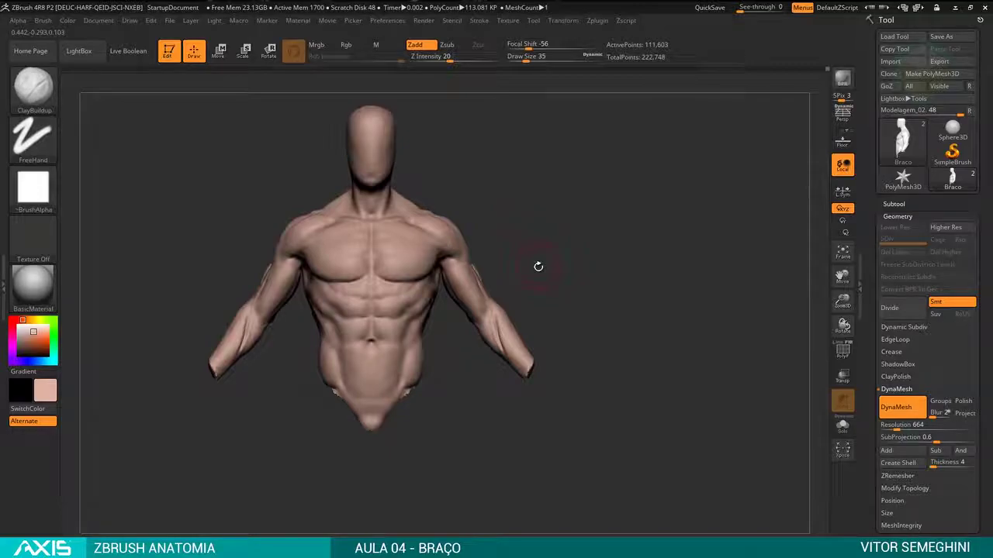
{"action": "mouse_move", "coordinate": [565, 290]}
{"action": "left_mouse_down"}
{"action": "mouse_move", "coordinate": [496, 310]}
{"action": "mouse_move", "coordinate": [594, 300]}
{"action": "mouse_move", "coordinate": [540, 224]}
{"action": "left_mouse_up"}
{"action": "key", "text": "ctrl"}
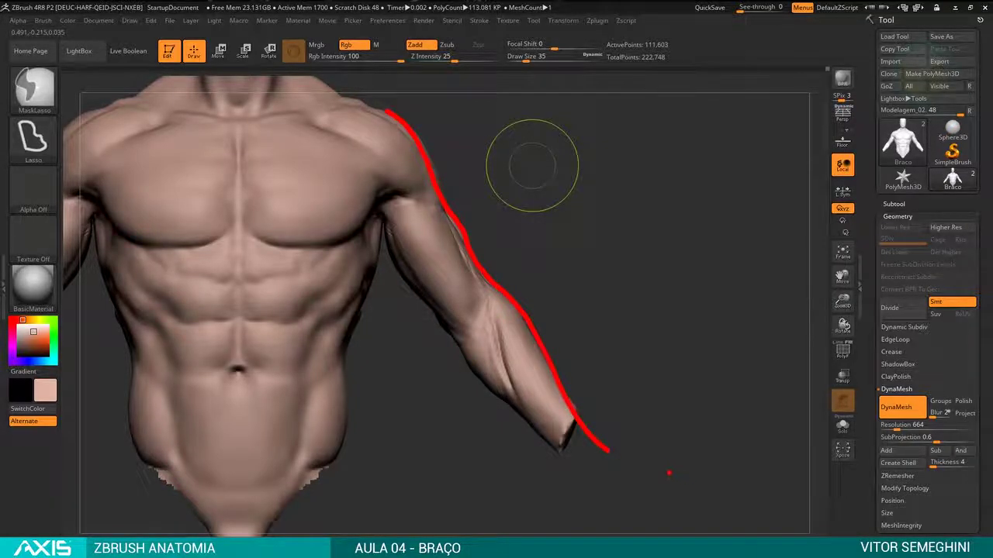
{"action": "mouse_move", "coordinate": [654, 456]}
{"action": "left_mouse_down"}
{"action": "mouse_move", "coordinate": [658, 346]}
{"action": "mouse_move", "coordinate": [543, 341]}
{"action": "left_mouse_up"}
{"action": "key", "text": "b"}
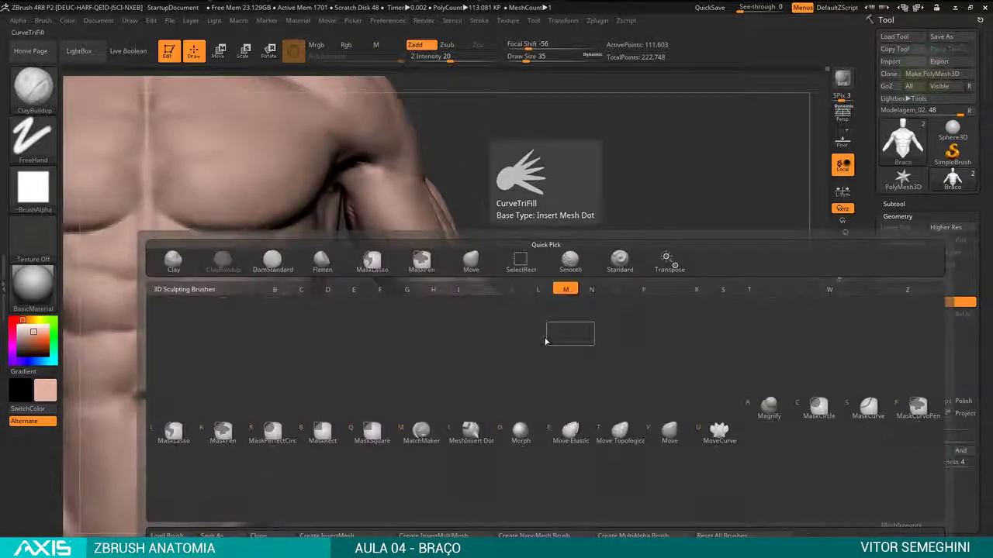
{"action": "key", "text": "m"}
{"action": "key", "text": "v"}
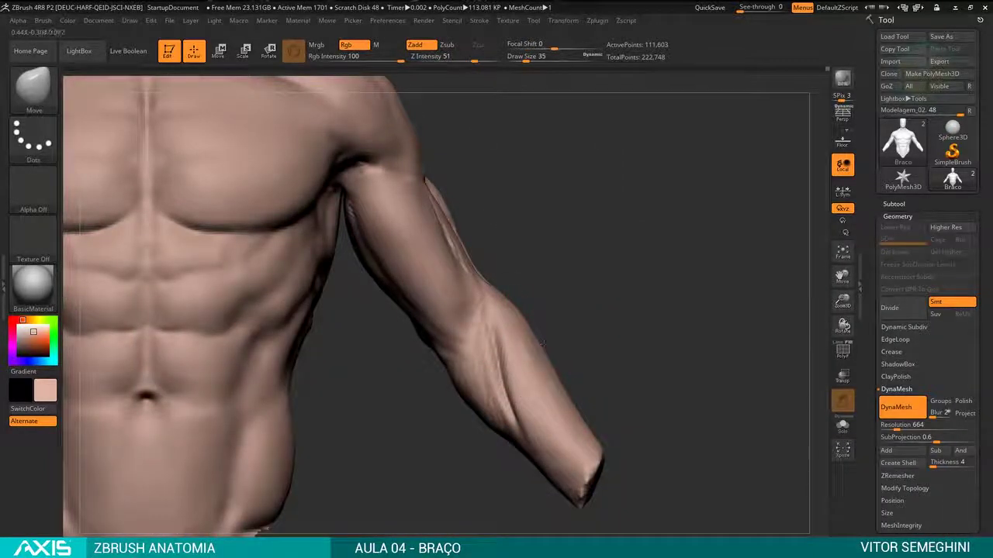
{"action": "mouse_move", "coordinate": [625, 393]}
{"action": "left_mouse_down"}
{"action": "mouse_move", "coordinate": [574, 310]}
{"action": "mouse_move", "coordinate": [491, 264]}
{"action": "left_mouse_up"}
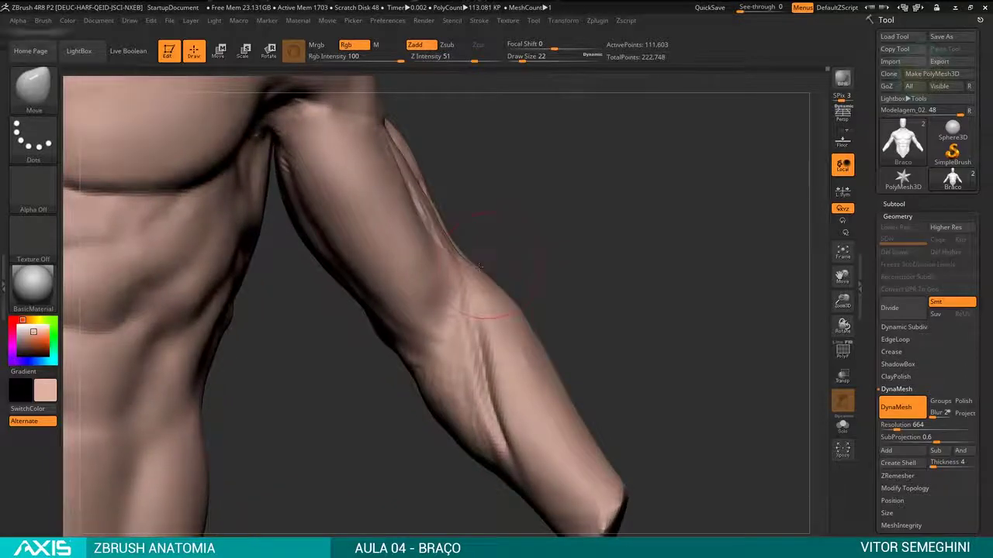
{"action": "key", "text": "f"}
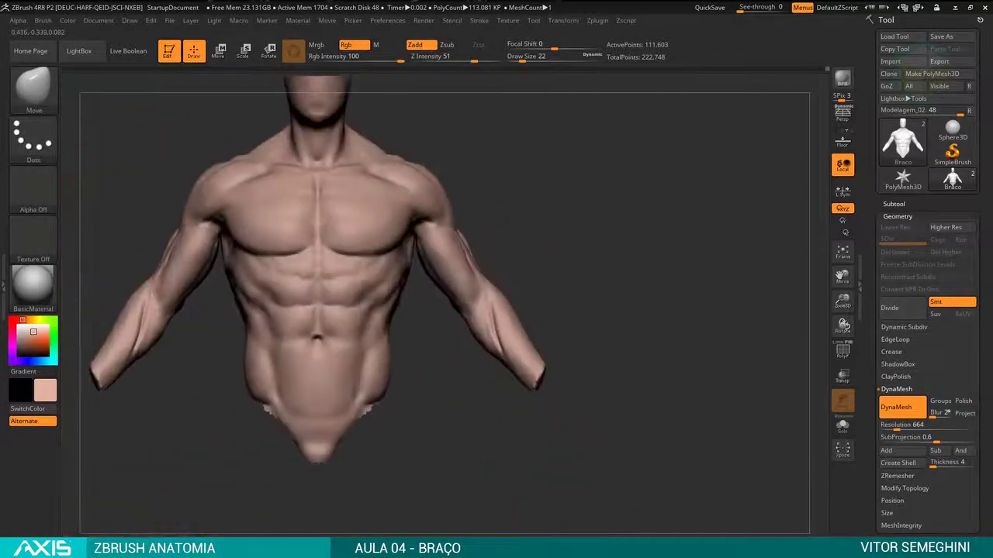
{"action": "left_click_drag", "start_coordinate": [511, 302], "coordinate": [500, 299]}
{"action": "mouse_move", "coordinate": [499, 297]}
{"action": "right_mouse_down"}
{"action": "mouse_move", "coordinate": [674, 243]}
{"action": "mouse_move", "coordinate": [582, 249]}
{"action": "right_mouse_up"}
{"action": "key", "text": "f"}
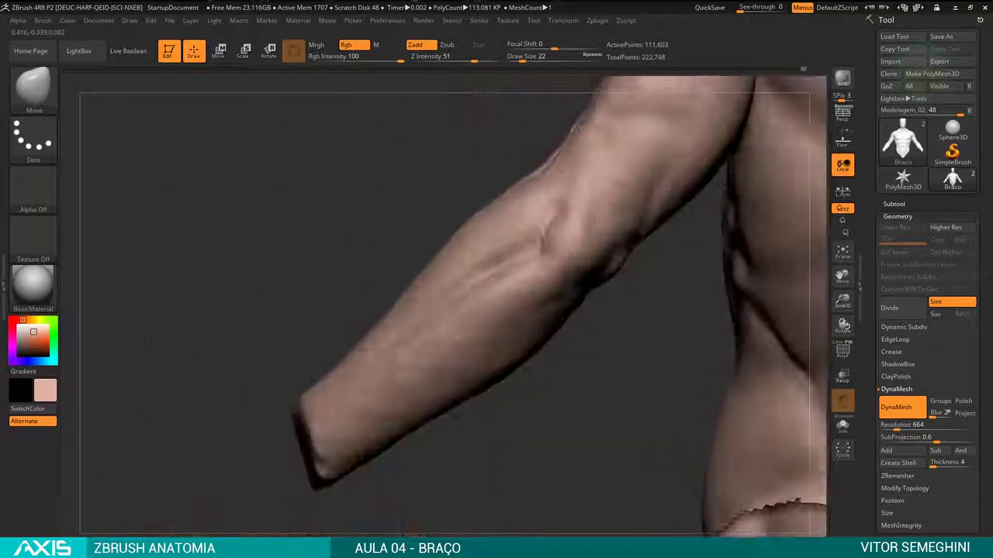
{"action": "mouse_move", "coordinate": [683, 225]}
{"action": "right_mouse_down"}
{"action": "mouse_move", "coordinate": [644, 288]}
{"action": "mouse_move", "coordinate": [554, 283]}
{"action": "mouse_move", "coordinate": [598, 283]}
{"action": "right_mouse_up"}
{"action": "key", "text": "ctrl"}
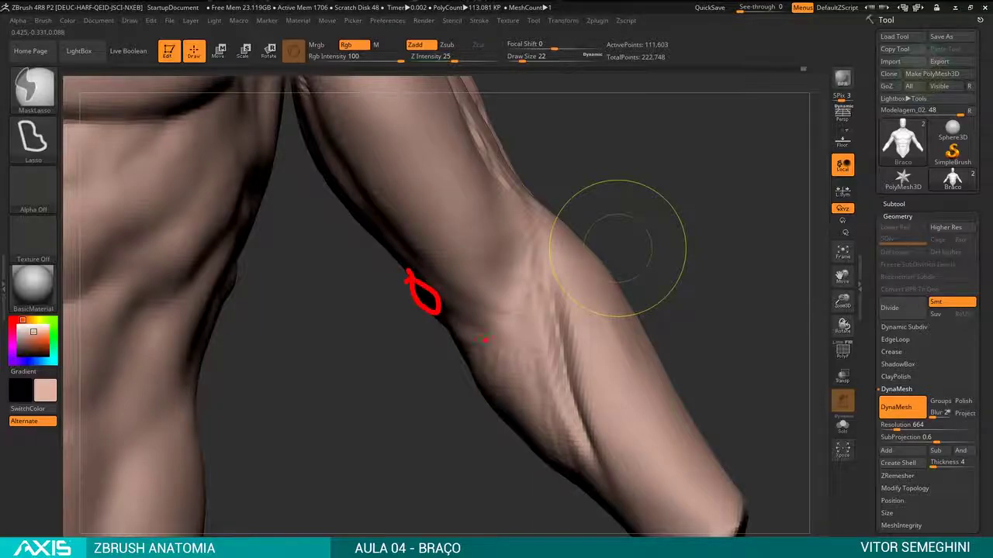
Step: Build up ClayBuildup strokes on the forearm below the elbow and smooth them
{"action": "mouse_move", "coordinate": [618, 248]}
{"action": "right_mouse_down"}
{"action": "mouse_move", "coordinate": [620, 186]}
{"action": "mouse_move", "coordinate": [649, 140]}
{"action": "right_mouse_up"}
{"action": "key", "text": "b"}
{"action": "key", "text": "c"}
{"action": "key", "text": "b"}
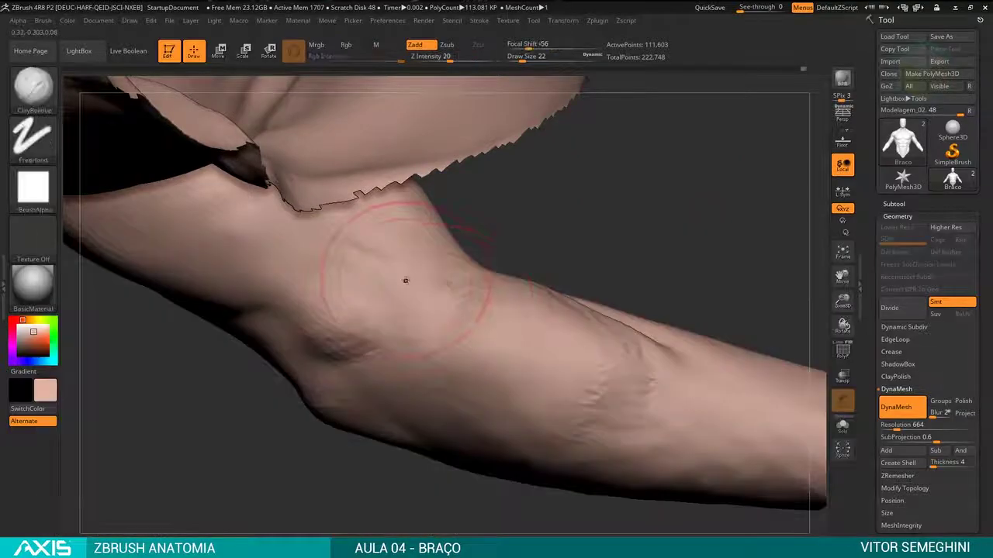
{"action": "key", "text": "space"}
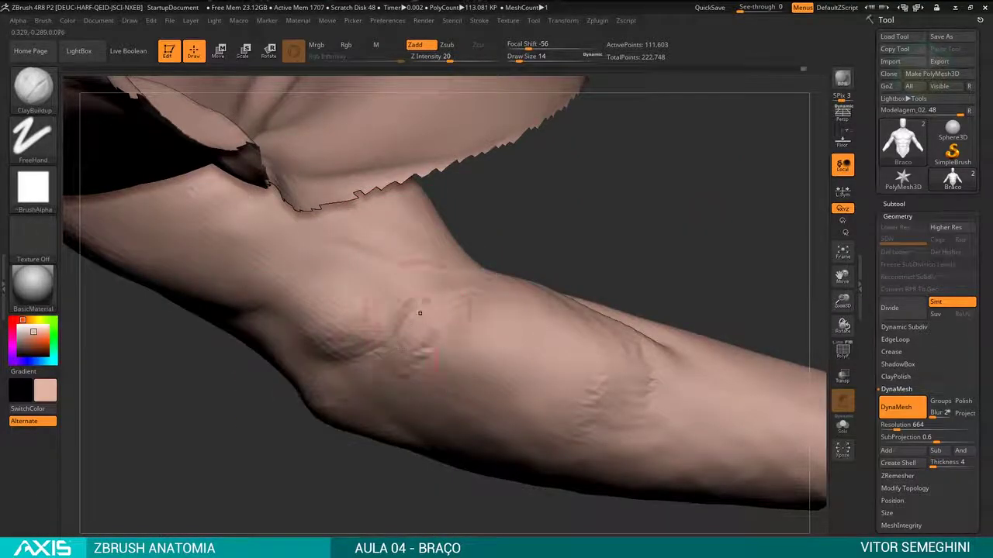
{"action": "key", "text": "shift"}
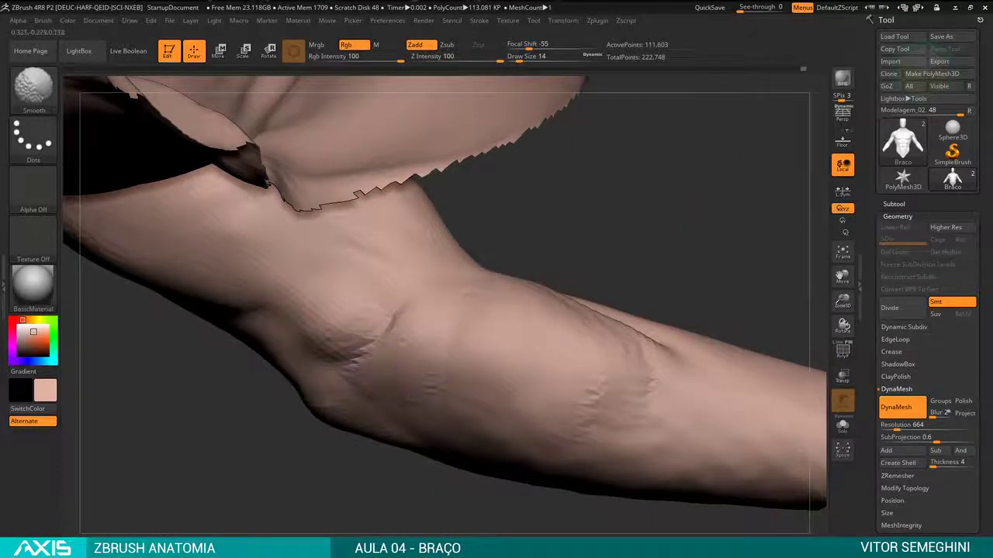
{"action": "right_click_drag", "start_coordinate": [411, 393], "coordinate": [495, 311]}
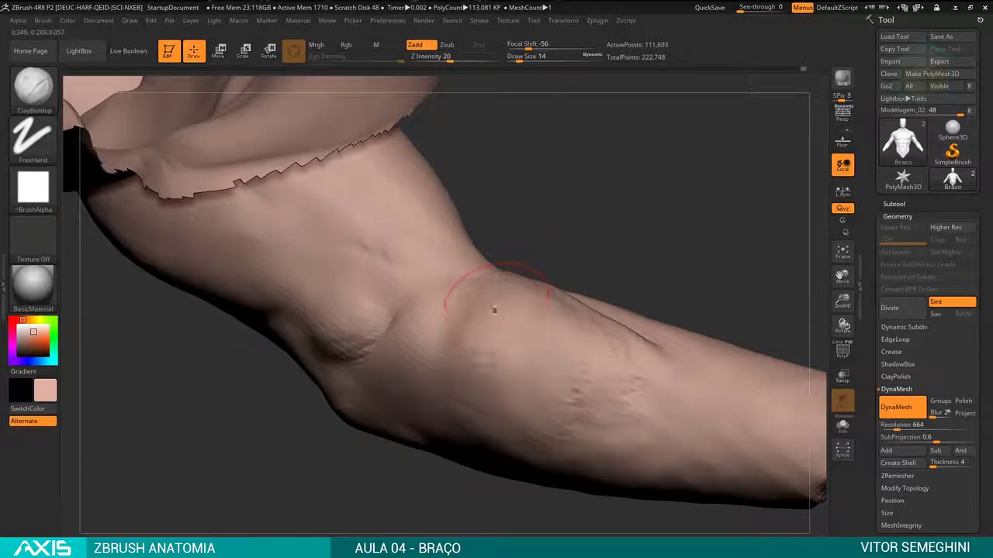
{"action": "left_click_drag", "start_coordinate": [485, 403], "coordinate": [558, 380]}
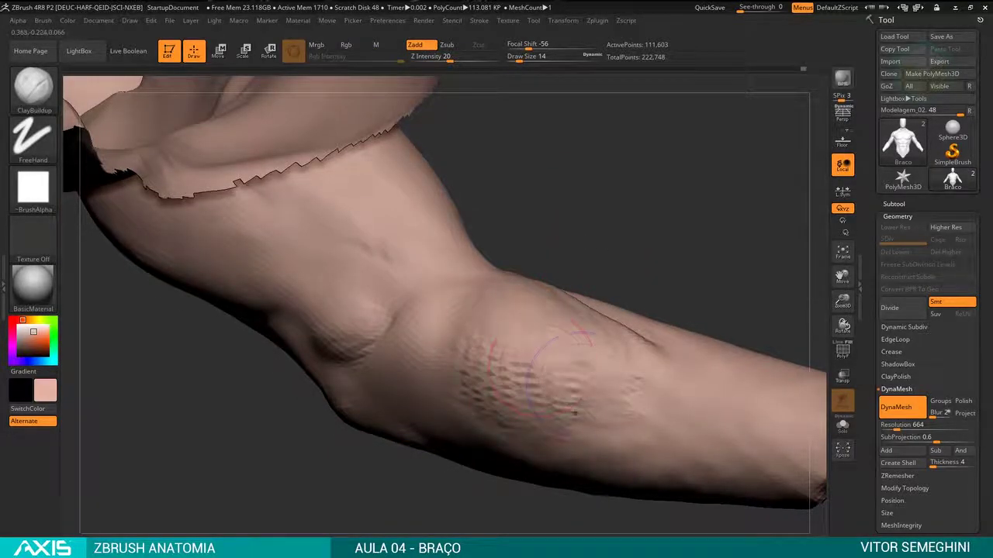
{"action": "key", "text": "shift"}
Step: Orbit around the arm to review the extensor forms, then select DamStandard
{"action": "mouse_move", "coordinate": [511, 385]}
{"action": "right_mouse_down"}
{"action": "mouse_move", "coordinate": [657, 224]}
{"action": "mouse_move", "coordinate": [616, 317]}
{"action": "mouse_move", "coordinate": [675, 243]}
{"action": "mouse_move", "coordinate": [510, 354]}
{"action": "mouse_move", "coordinate": [652, 240]}
{"action": "right_mouse_up"}
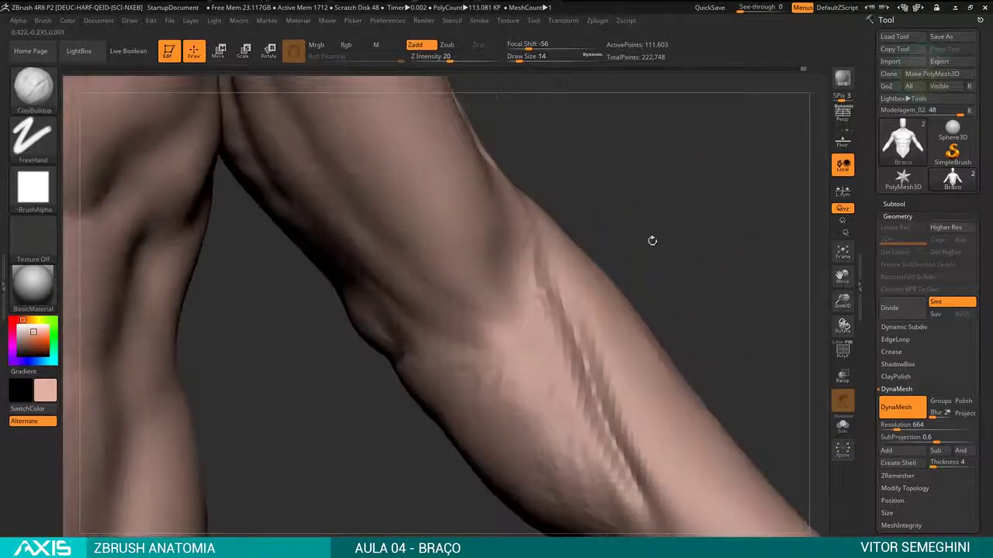
{"action": "mouse_move", "coordinate": [450, 405]}
{"action": "right_mouse_down"}
{"action": "mouse_move", "coordinate": [660, 255]}
{"action": "mouse_move", "coordinate": [665, 295]}
{"action": "mouse_move", "coordinate": [541, 397]}
{"action": "right_mouse_up"}
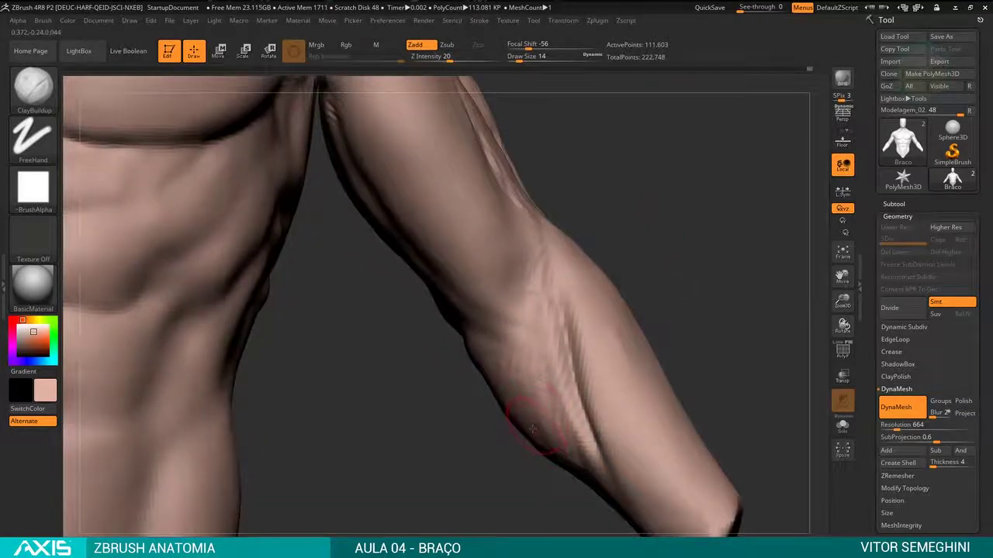
{"action": "right_click_drag", "start_coordinate": [535, 269], "coordinate": [548, 259]}
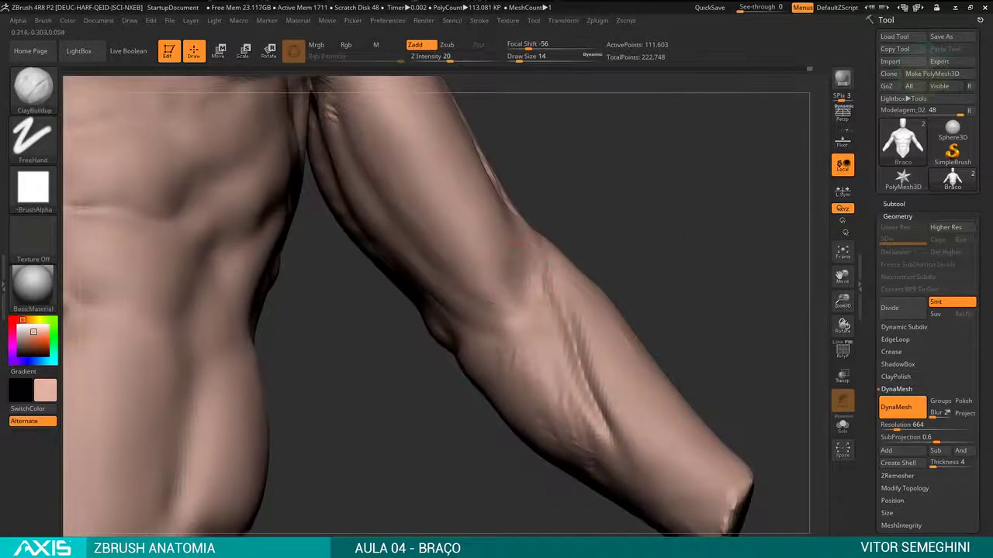
{"action": "mouse_move", "coordinate": [449, 353]}
{"action": "right_mouse_down"}
{"action": "mouse_move", "coordinate": [631, 269]}
{"action": "mouse_move", "coordinate": [299, 504]}
{"action": "mouse_move", "coordinate": [481, 294]}
{"action": "mouse_move", "coordinate": [625, 186]}
{"action": "mouse_move", "coordinate": [625, 295]}
{"action": "mouse_move", "coordinate": [603, 339]}
{"action": "mouse_move", "coordinate": [589, 308]}
{"action": "right_mouse_up"}
{"action": "key", "text": "b"}
{"action": "key", "text": "d"}
{"action": "key", "text": "s"}
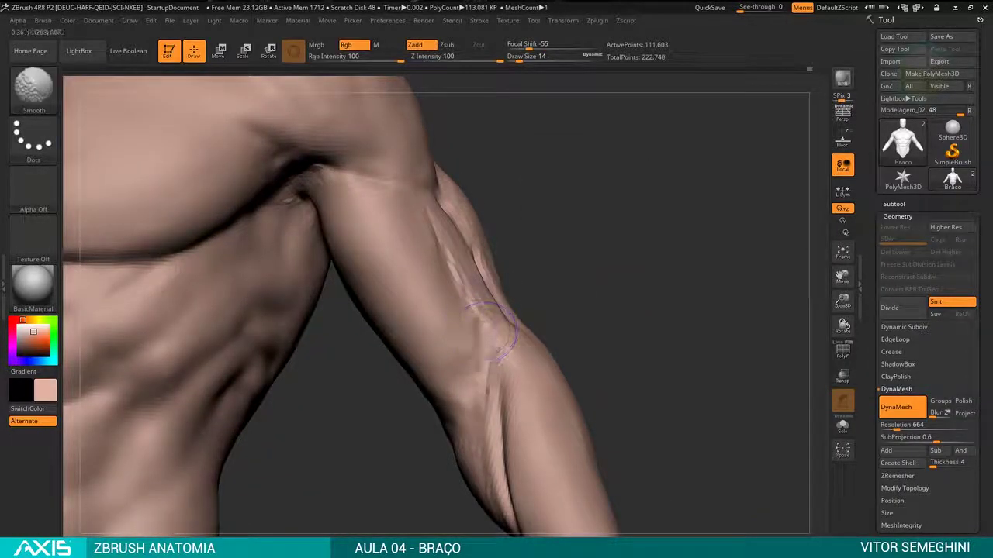
Step: Add ClayBuildup strokes at Draw Size 29 on the upper arm and forearm
{"action": "key", "text": "shift"}
{"action": "key", "text": "b"}
{"action": "key", "text": "c"}
{"action": "key", "text": "b"}
{"action": "right_click_drag", "start_coordinate": [478, 330], "coordinate": [467, 325]}
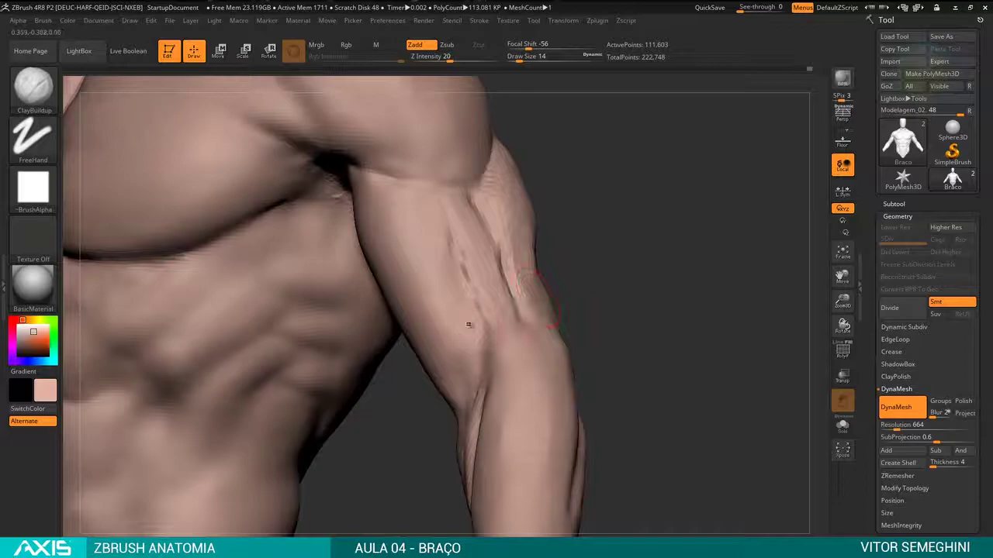
{"action": "key", "text": "f"}
{"action": "mouse_move", "coordinate": [565, 322]}
{"action": "right_mouse_down", "text": "ctrl"}
{"action": "mouse_move", "coordinate": [458, 344]}
{"action": "mouse_move", "coordinate": [510, 321]}
{"action": "mouse_move", "coordinate": [401, 348]}
{"action": "mouse_move", "coordinate": [535, 288]}
{"action": "mouse_move", "coordinate": [588, 365]}
{"action": "mouse_move", "coordinate": [552, 339]}
{"action": "right_mouse_up", "text": "ctrl"}
{"action": "key", "text": "shift"}
{"action": "key", "text": "space"}
{"action": "key", "text": "f"}
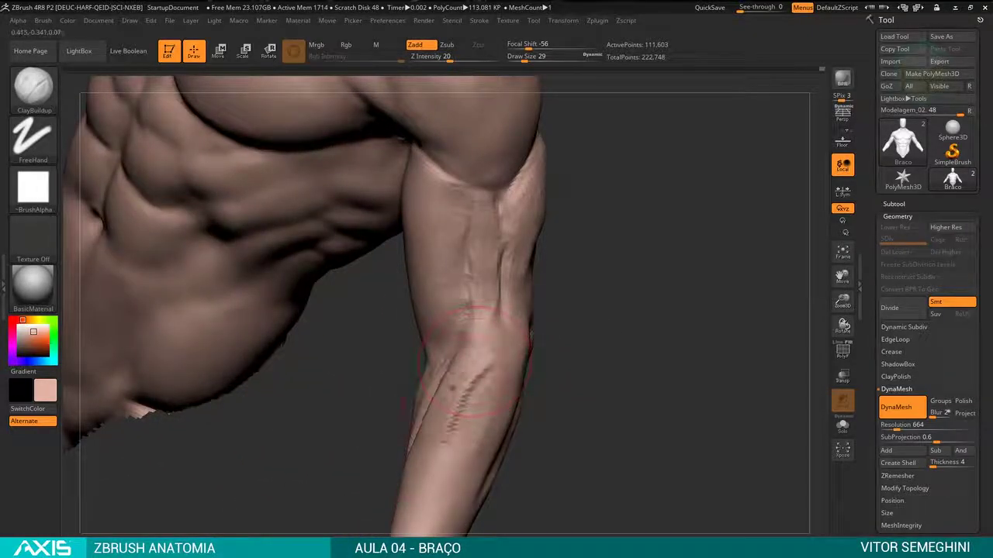
{"action": "mouse_move", "coordinate": [483, 378]}
{"action": "right_mouse_down"}
{"action": "mouse_move", "coordinate": [629, 297]}
{"action": "mouse_move", "coordinate": [598, 325]}
{"action": "right_mouse_up"}
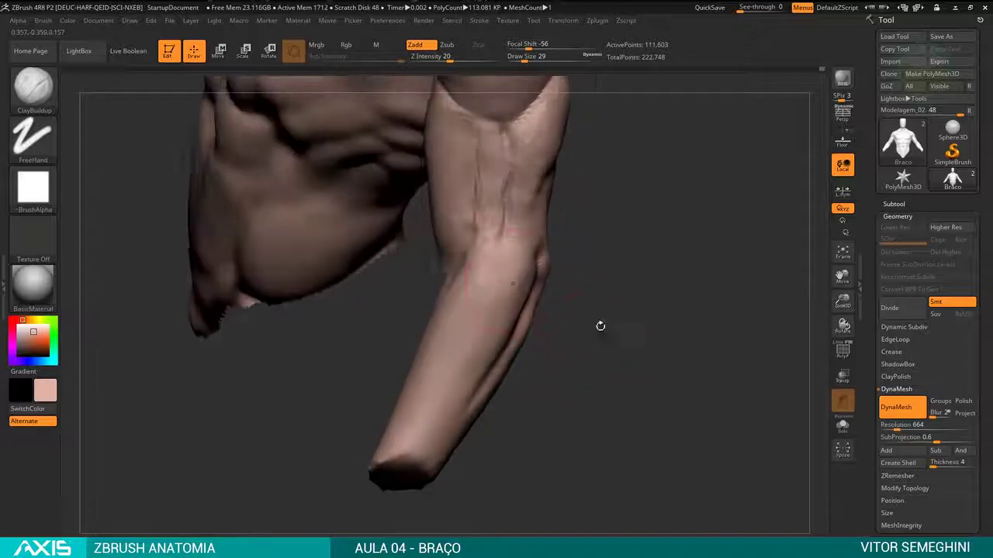
Step: Carve a DamStandard groove near the elbow, then show the full-body figure
{"action": "key", "text": "b"}
{"action": "key", "text": "d"}
{"action": "key", "text": "s"}
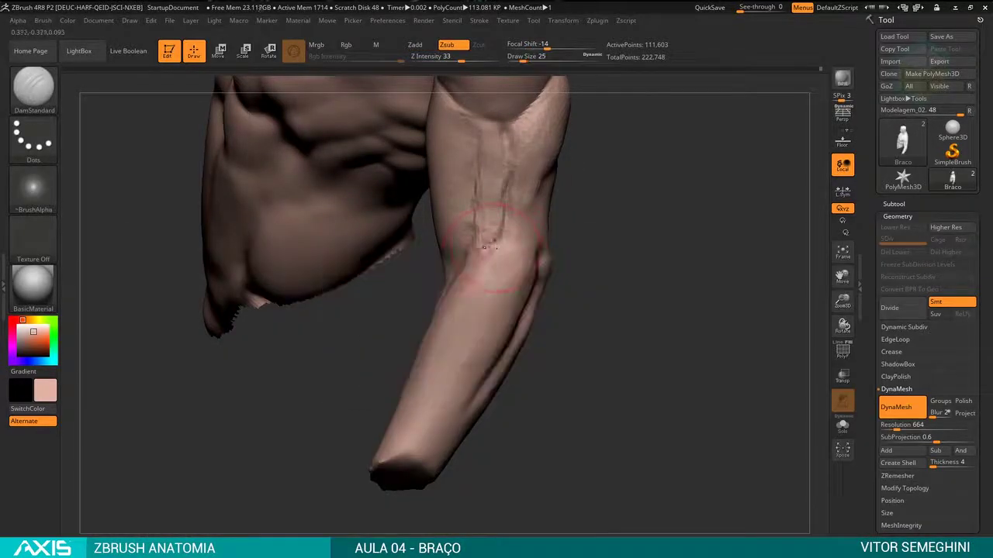
{"action": "mouse_move", "coordinate": [489, 248]}
{"action": "right_mouse_down"}
{"action": "mouse_move", "coordinate": [578, 276]}
{"action": "mouse_move", "coordinate": [496, 295]}
{"action": "mouse_move", "coordinate": [473, 268]}
{"action": "mouse_move", "coordinate": [582, 326]}
{"action": "mouse_move", "coordinate": [580, 268]}
{"action": "mouse_move", "coordinate": [667, 281]}
{"action": "mouse_move", "coordinate": [543, 256]}
{"action": "mouse_move", "coordinate": [631, 234]}
{"action": "right_mouse_up"}
{"action": "key", "text": "b"}
{"action": "key", "text": "c"}
{"action": "key", "text": "b"}
{"action": "key", "text": "f"}
{"action": "key", "text": "ctrl"}
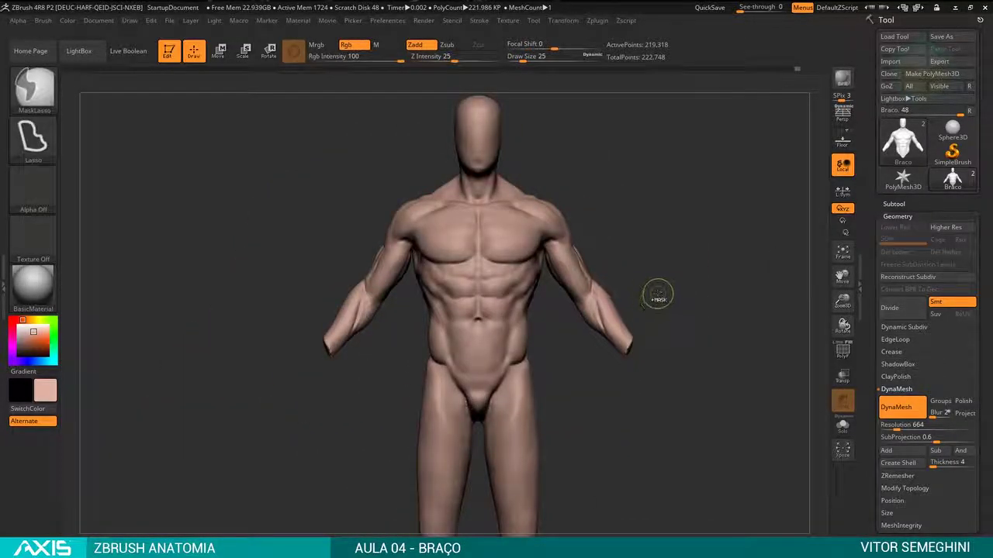
Step: Mask and invert around the forearms, then rotate both forearms lower with a transpose line
{"action": "key", "text": "ctrl"}
{"action": "key", "text": "ctrl"}
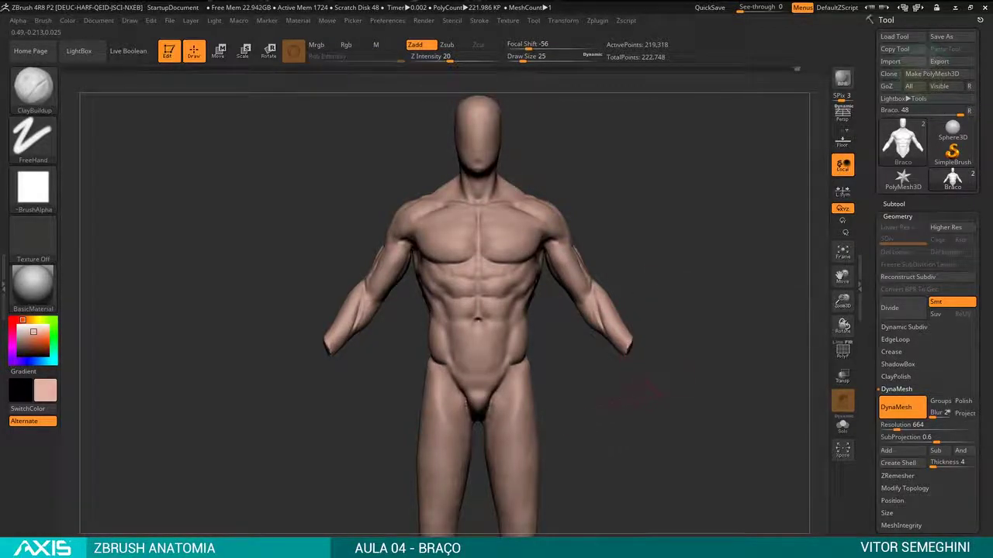
{"action": "mouse_move", "coordinate": [632, 392]}
{"action": "right_mouse_down"}
{"action": "mouse_move", "coordinate": [576, 402]}
{"action": "mouse_move", "coordinate": [622, 286]}
{"action": "mouse_move", "coordinate": [654, 261]}
{"action": "right_mouse_up"}
{"action": "left_click_drag", "start_coordinate": [609, 268], "coordinate": [585, 273], "text": "ctrl"}
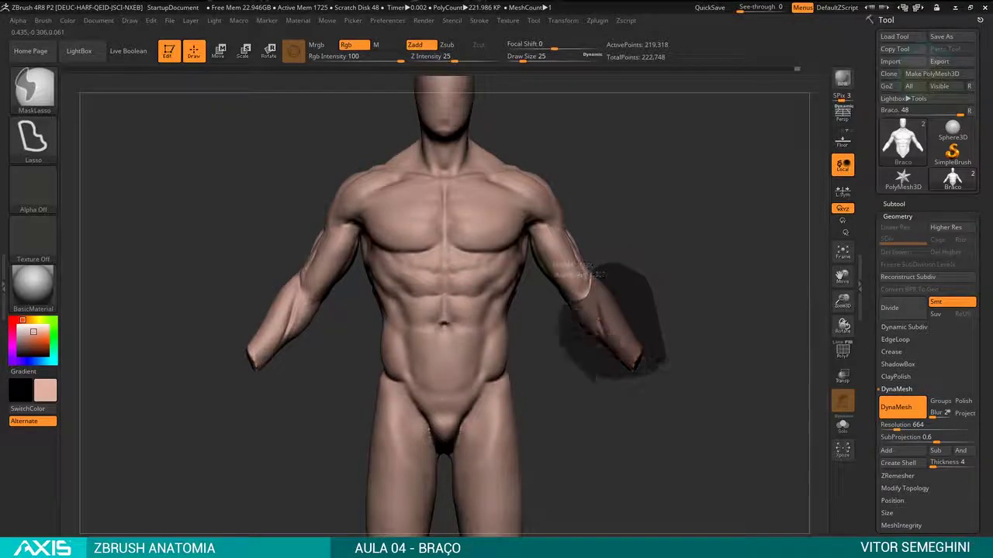
{"action": "right_click_drag", "start_coordinate": [613, 279], "coordinate": [628, 282]}
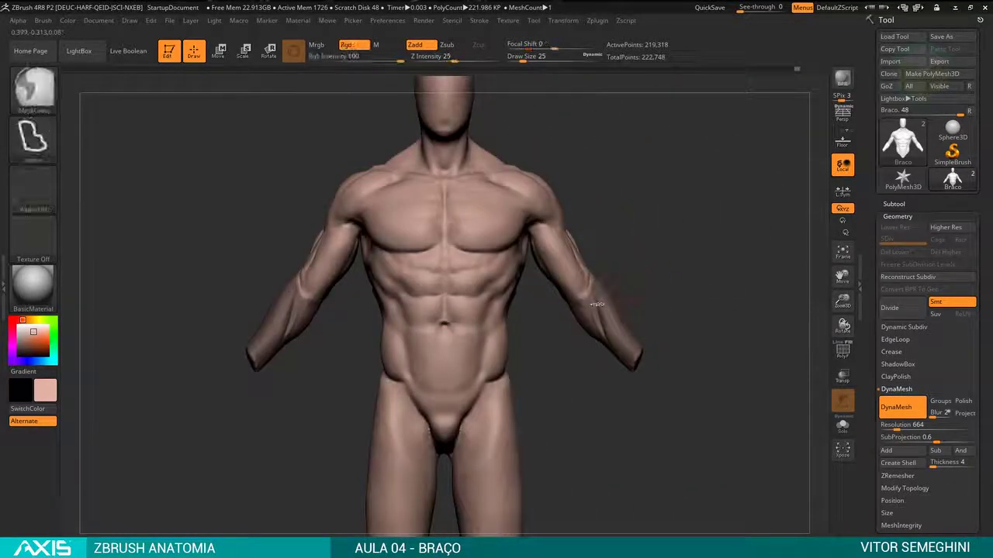
{"action": "left_click", "coordinate": [629, 290], "text": "ctrl"}
{"action": "key", "text": "w"}
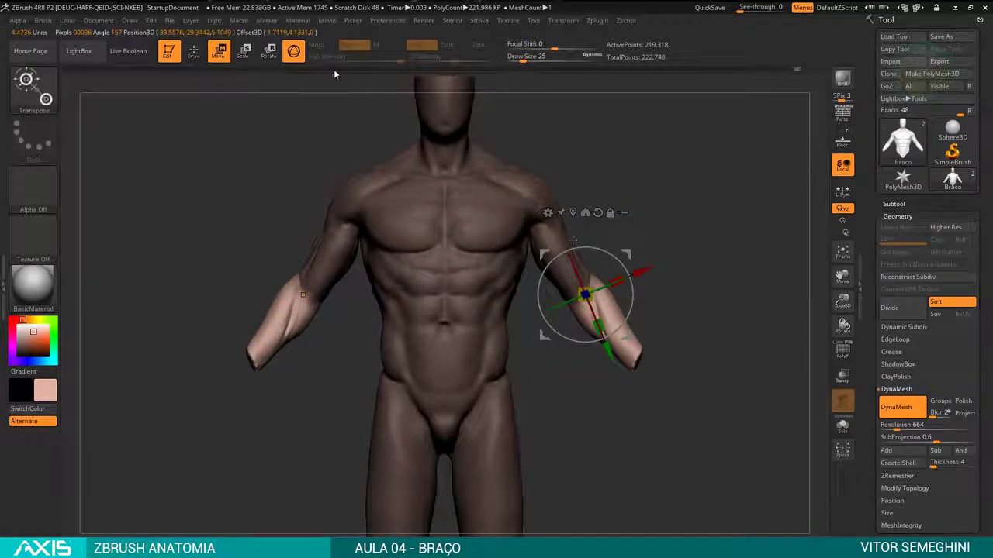
{"action": "left_click", "coordinate": [299, 50]}
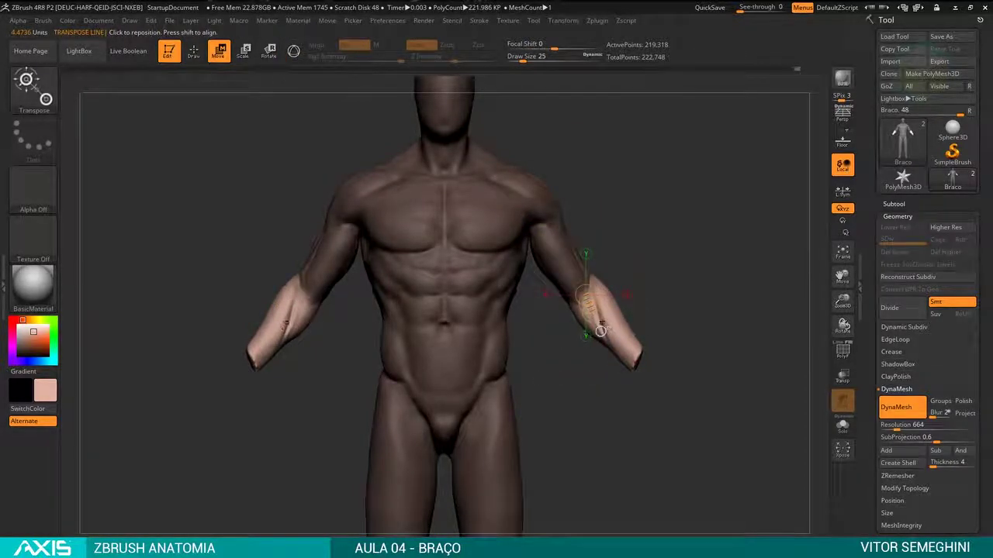
{"action": "left_click_drag", "start_coordinate": [303, 254], "coordinate": [289, 330]}
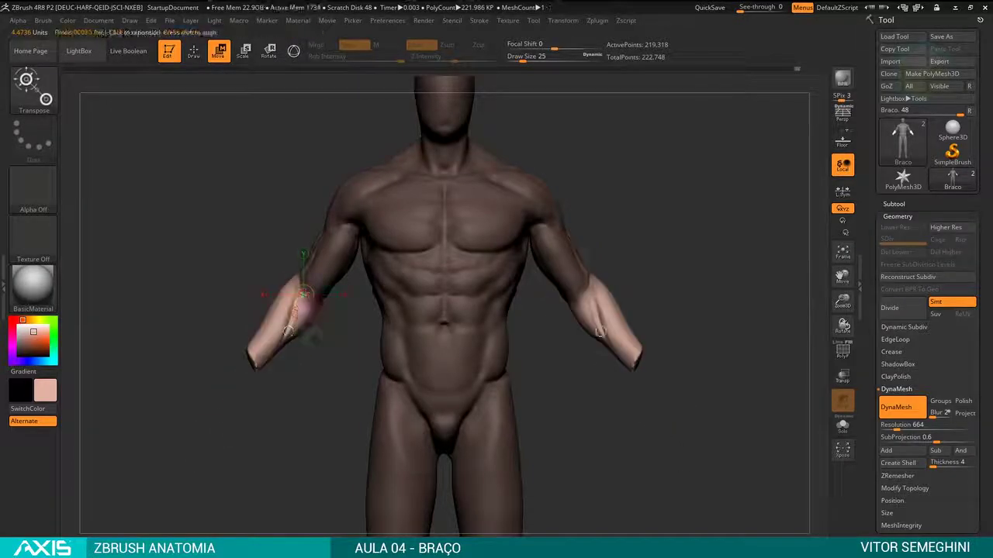
{"action": "left_click_drag", "start_coordinate": [572, 280], "coordinate": [655, 361]}
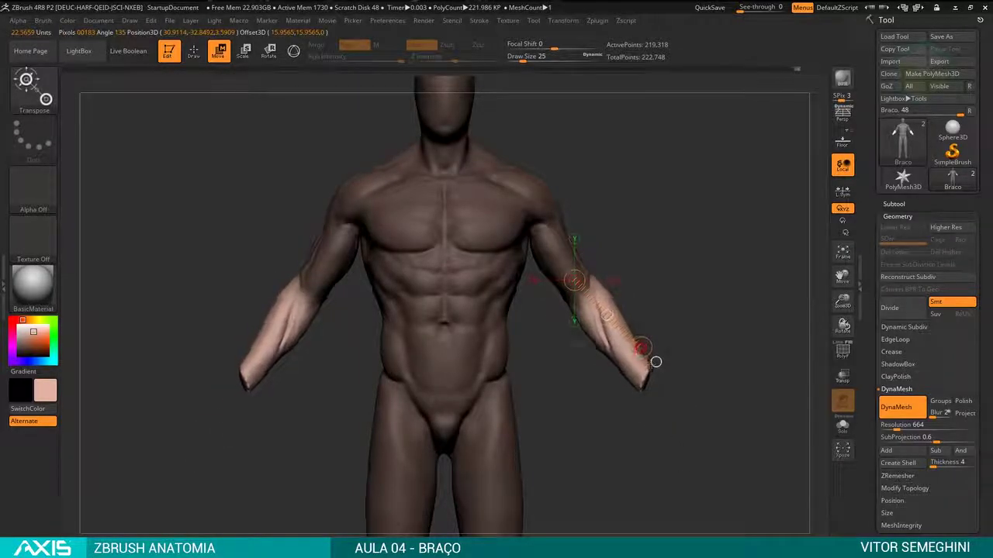
Step: Clear the mask and orbit around the figure to review the lowered forearms
{"action": "key", "text": "q"}
{"action": "left_click_drag", "start_coordinate": [702, 206], "coordinate": [801, 72], "text": "ctrl"}
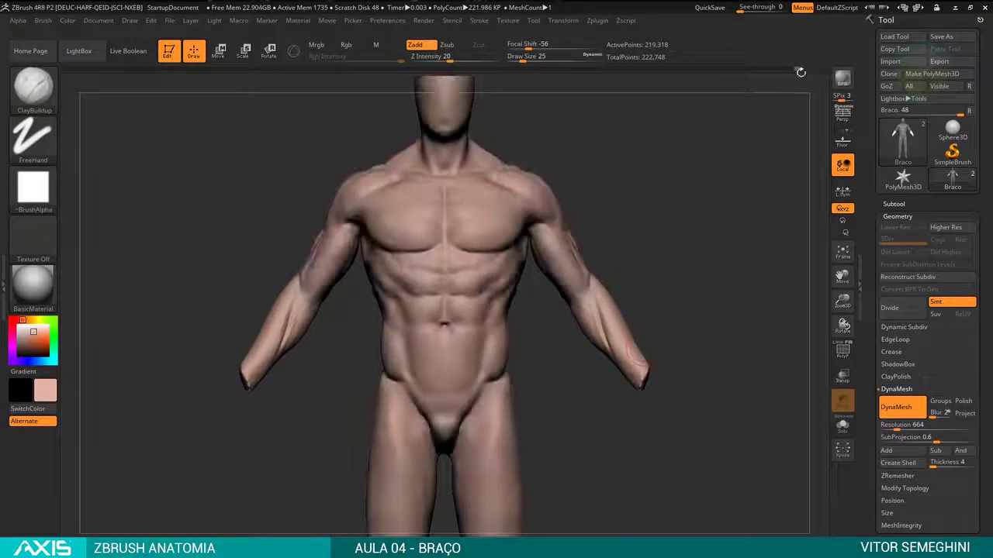
{"action": "mouse_move", "coordinate": [735, 199]}
{"action": "left_mouse_down", "text": "shift"}
{"action": "mouse_move", "coordinate": [727, 274]}
{"action": "mouse_move", "coordinate": [600, 317]}
{"action": "mouse_move", "coordinate": [698, 315]}
{"action": "mouse_move", "coordinate": [695, 240]}
{"action": "mouse_move", "coordinate": [693, 250]}
{"action": "mouse_move", "coordinate": [736, 284]}
{"action": "mouse_move", "coordinate": [695, 277]}
{"action": "left_mouse_up", "text": "shift"}
{"action": "left_click_drag", "start_coordinate": [671, 263], "coordinate": [699, 309]}
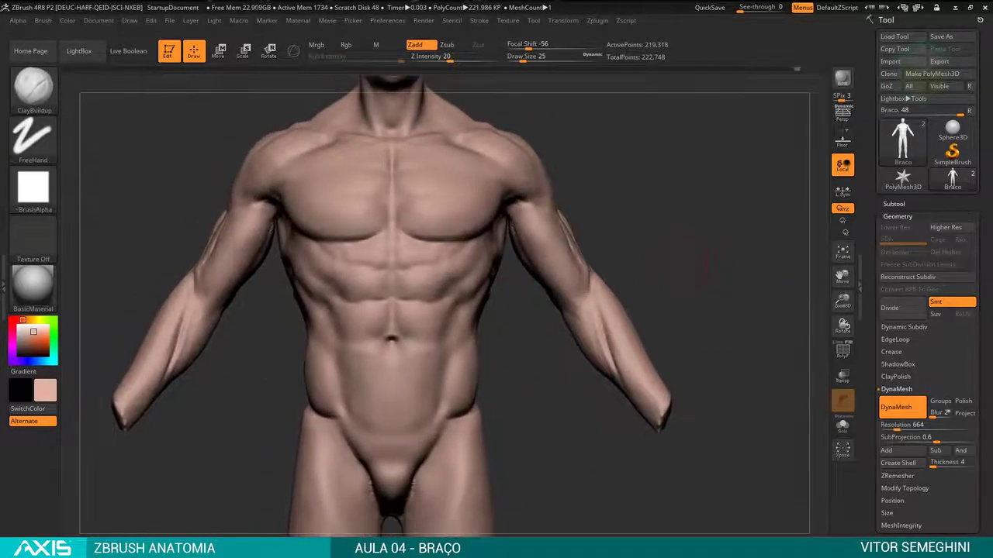
{"action": "left_click_drag", "start_coordinate": [693, 263], "coordinate": [694, 248]}
{"action": "left_click_drag", "start_coordinate": [641, 341], "coordinate": [639, 309], "text": "alt"}
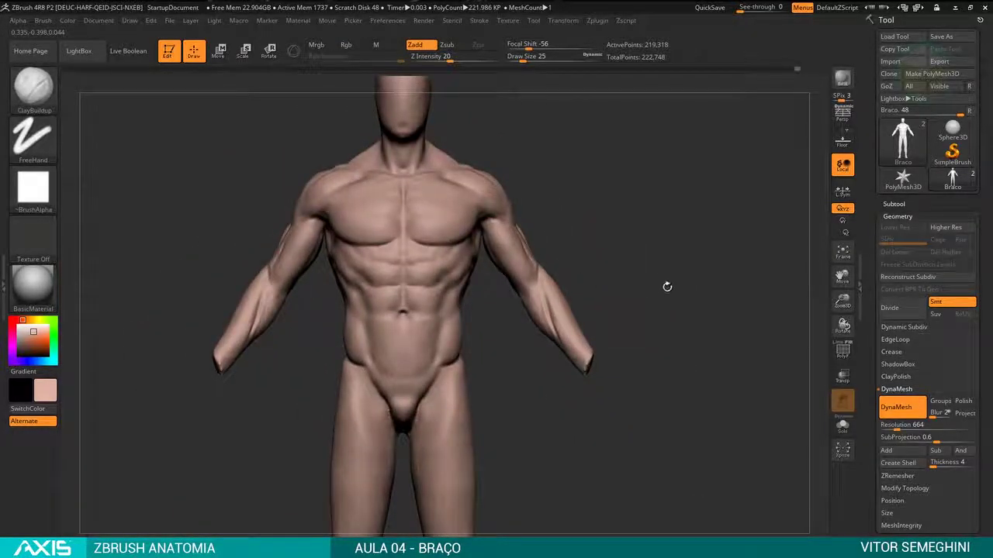
{"action": "left_click_drag", "start_coordinate": [667, 287], "coordinate": [601, 412], "text": "alt"}
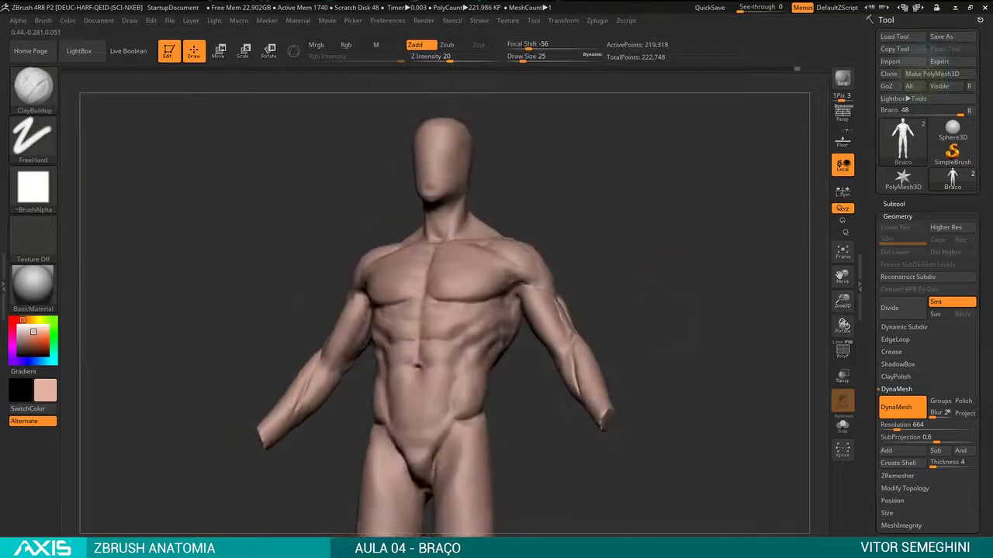
{"action": "mouse_move", "coordinate": [574, 334]}
{"action": "left_mouse_down"}
{"action": "mouse_move", "coordinate": [543, 341]}
{"action": "mouse_move", "coordinate": [565, 351]}
{"action": "mouse_move", "coordinate": [549, 376]}
{"action": "mouse_move", "coordinate": [584, 347]}
{"action": "left_mouse_up"}
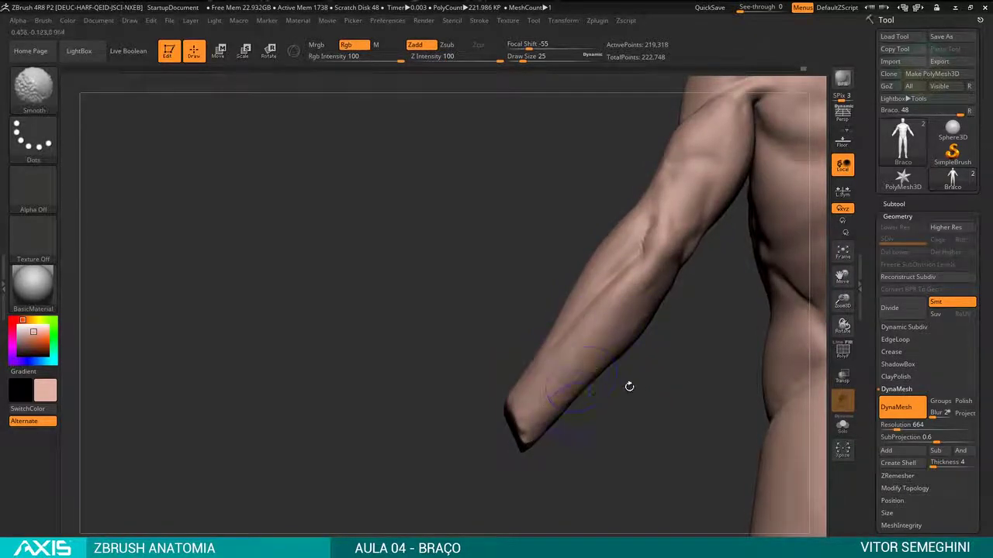
{"action": "left_click_drag", "start_coordinate": [629, 386], "coordinate": [612, 359]}
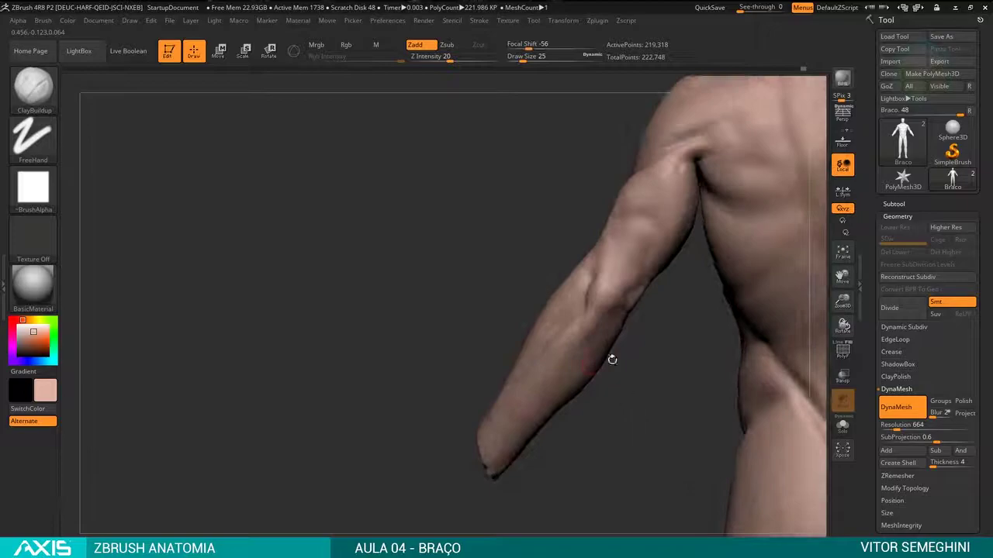
{"action": "mouse_move", "coordinate": [612, 363]}
{"action": "left_mouse_down"}
{"action": "mouse_move", "coordinate": [615, 377]}
{"action": "mouse_move", "coordinate": [673, 308]}
{"action": "left_mouse_up"}
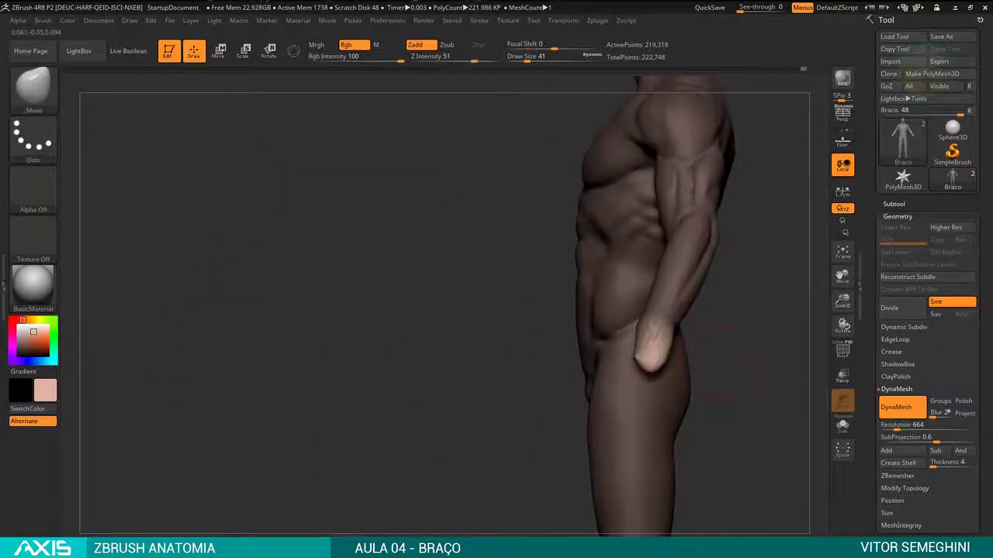
Step: Frame the whole figure from the front, raising the brush size to 101, then reducing it
{"action": "mouse_move", "coordinate": [719, 361]}
{"action": "left_mouse_down"}
{"action": "mouse_move", "coordinate": [656, 350]}
{"action": "mouse_move", "coordinate": [731, 359]}
{"action": "mouse_move", "coordinate": [630, 350]}
{"action": "mouse_move", "coordinate": [696, 364]}
{"action": "mouse_move", "coordinate": [644, 349]}
{"action": "left_mouse_up"}
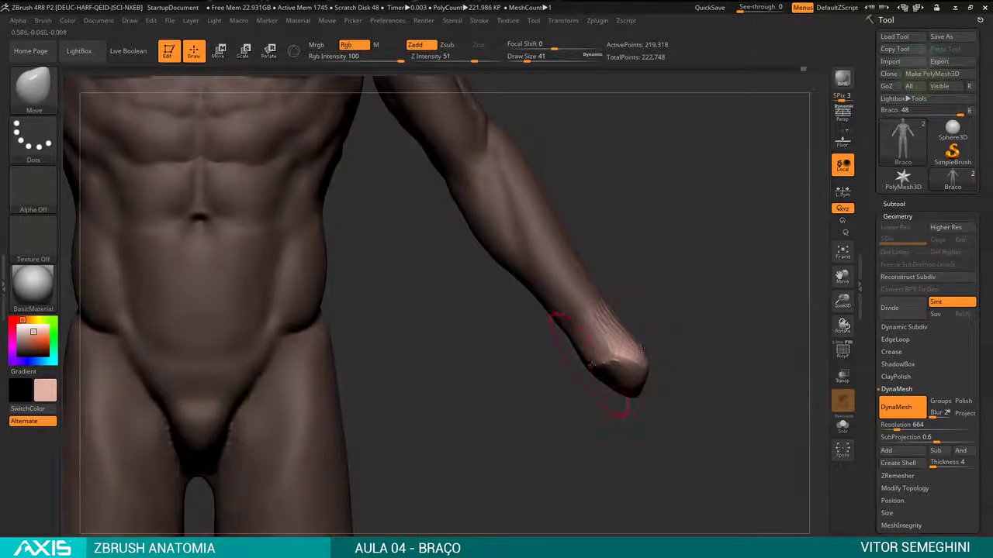
{"action": "mouse_move", "coordinate": [709, 361]}
{"action": "left_mouse_down"}
{"action": "mouse_move", "coordinate": [615, 355]}
{"action": "mouse_move", "coordinate": [612, 377]}
{"action": "mouse_move", "coordinate": [463, 533]}
{"action": "left_mouse_up"}
{"action": "right_click", "coordinate": [613, 357]}
{"action": "right_click", "coordinate": [608, 381]}
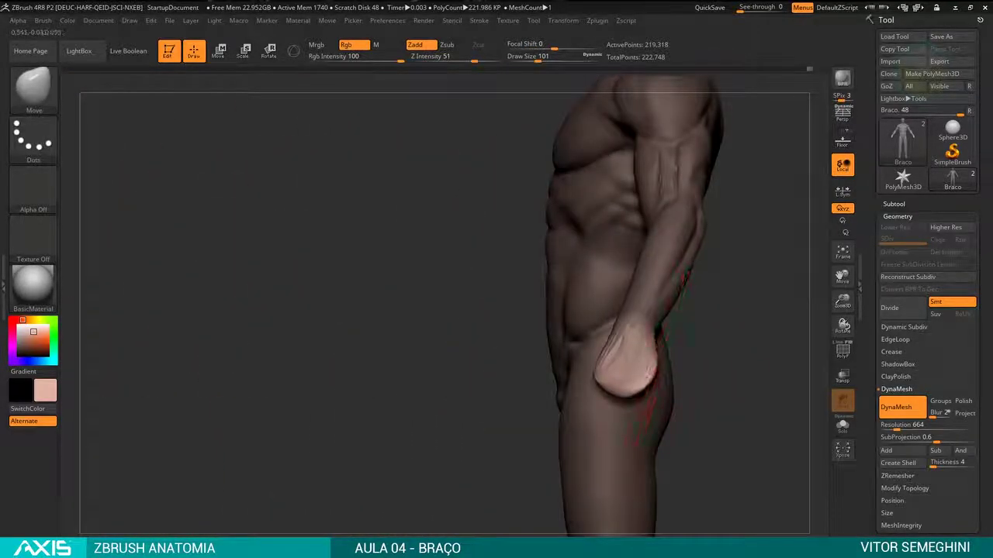
{"action": "left_click_drag", "start_coordinate": [667, 353], "coordinate": [687, 359], "text": "shift"}
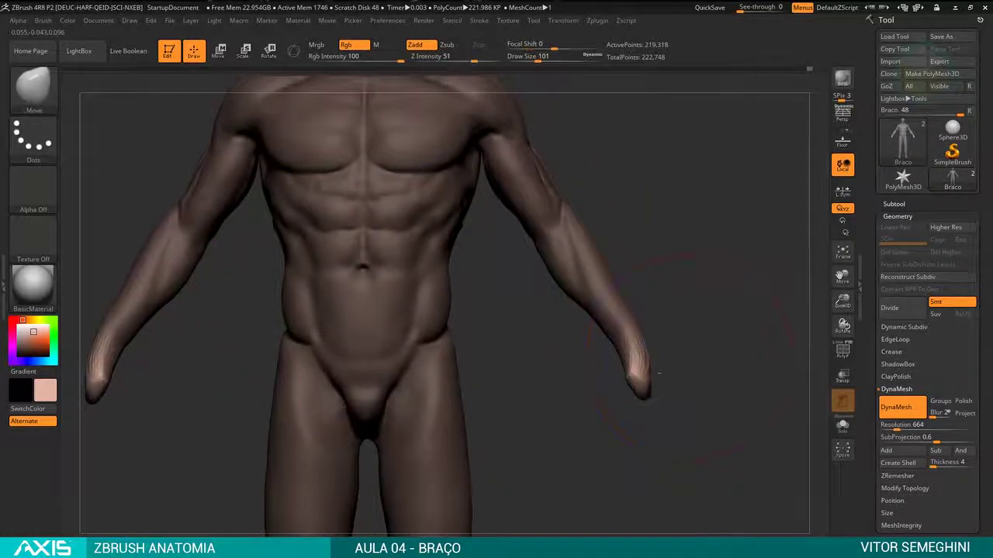
{"action": "right_click", "coordinate": [621, 377]}
{"action": "mouse_move", "coordinate": [667, 365]}
{"action": "left_mouse_down", "text": "alt"}
{"action": "mouse_move", "coordinate": [692, 343]}
{"action": "mouse_move", "coordinate": [675, 376]}
{"action": "left_mouse_up", "text": "alt"}
{"action": "right_click", "coordinate": [691, 349]}
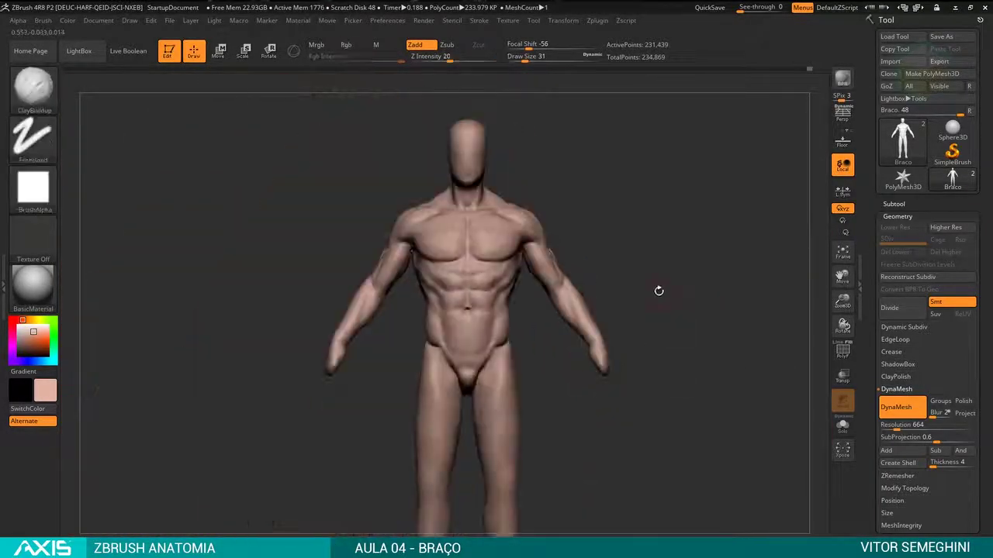
Step: Lower the brush size to 25 then 16 and orbit along the forearm toward the wrist
{"action": "mouse_move", "coordinate": [672, 390]}
{"action": "left_mouse_down", "text": "alt"}
{"action": "mouse_move", "coordinate": [652, 364]}
{"action": "mouse_move", "coordinate": [578, 343]}
{"action": "mouse_move", "coordinate": [645, 337]}
{"action": "mouse_move", "coordinate": [613, 377]}
{"action": "mouse_move", "coordinate": [735, 116]}
{"action": "left_mouse_up", "text": "alt"}
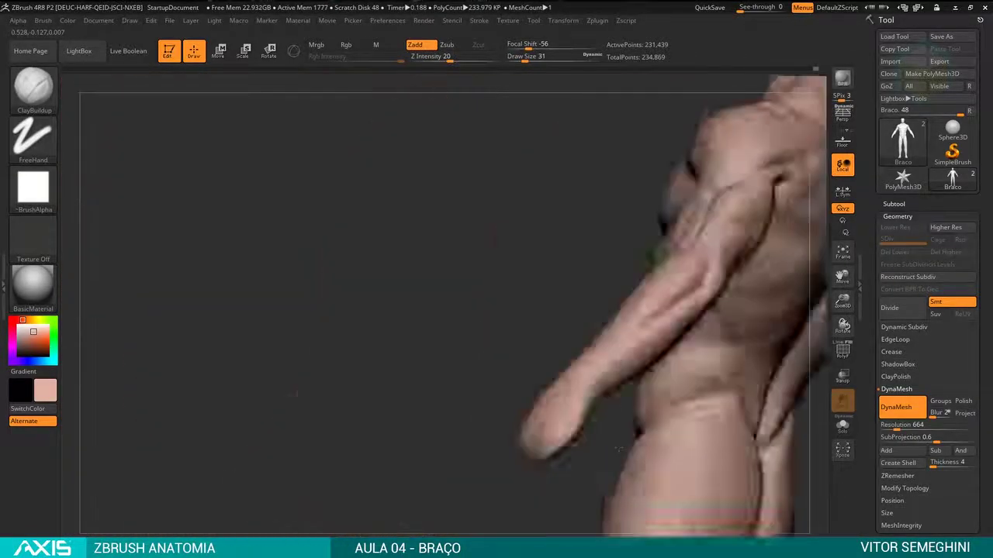
{"action": "key", "text": "space"}
{"action": "left_click_drag", "start_coordinate": [643, 360], "coordinate": [659, 373]}
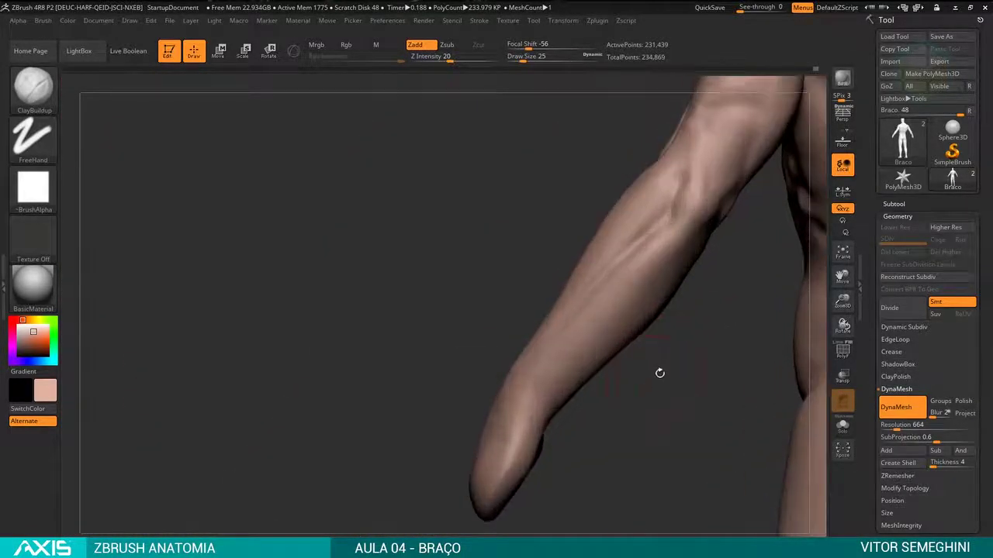
{"action": "mouse_move", "coordinate": [673, 339]}
{"action": "left_mouse_down"}
{"action": "mouse_move", "coordinate": [657, 327]}
{"action": "mouse_move", "coordinate": [631, 237]}
{"action": "mouse_move", "coordinate": [613, 231]}
{"action": "mouse_move", "coordinate": [635, 221]}
{"action": "left_mouse_up"}
{"action": "key", "text": "space"}
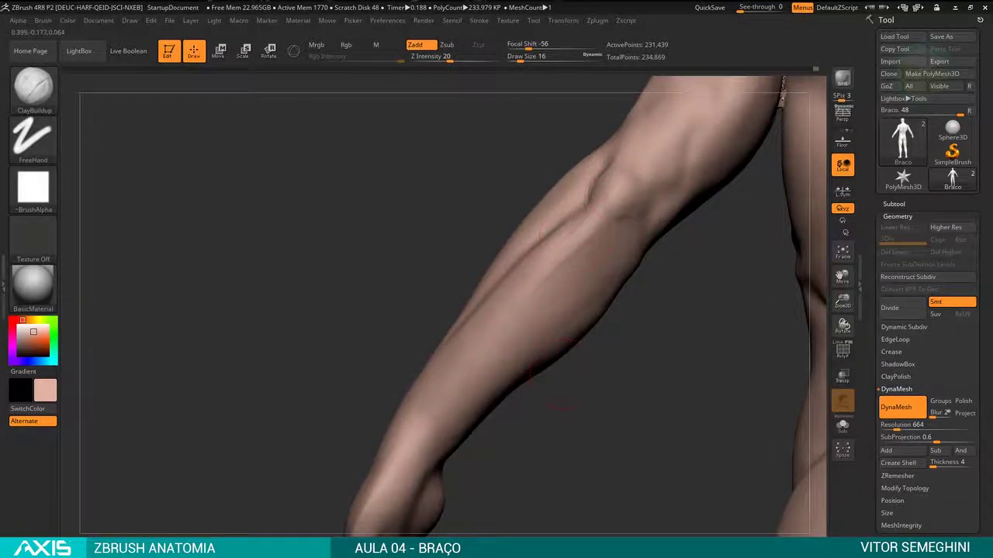
{"action": "left_click_drag", "start_coordinate": [557, 394], "coordinate": [593, 249]}
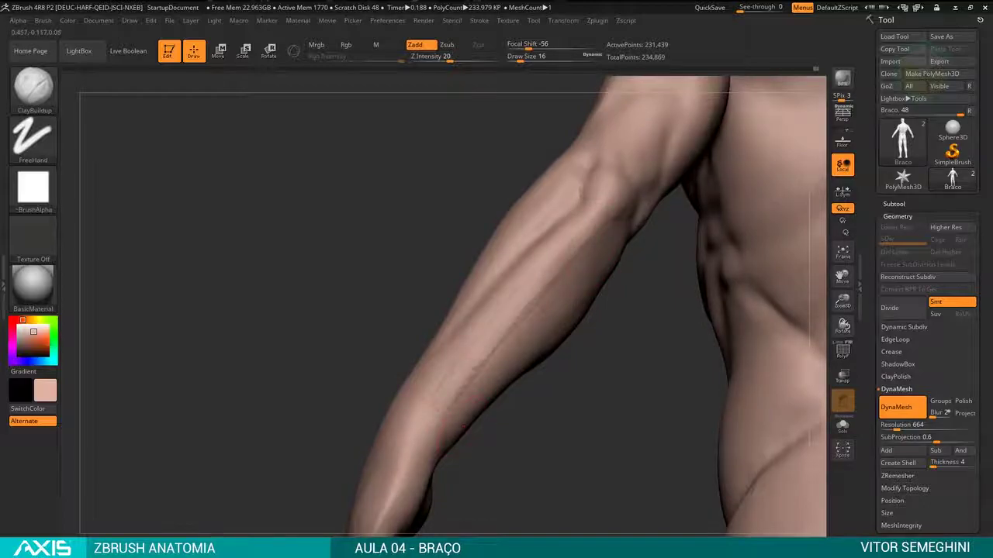
{"action": "left_click_drag", "start_coordinate": [464, 425], "coordinate": [464, 340]}
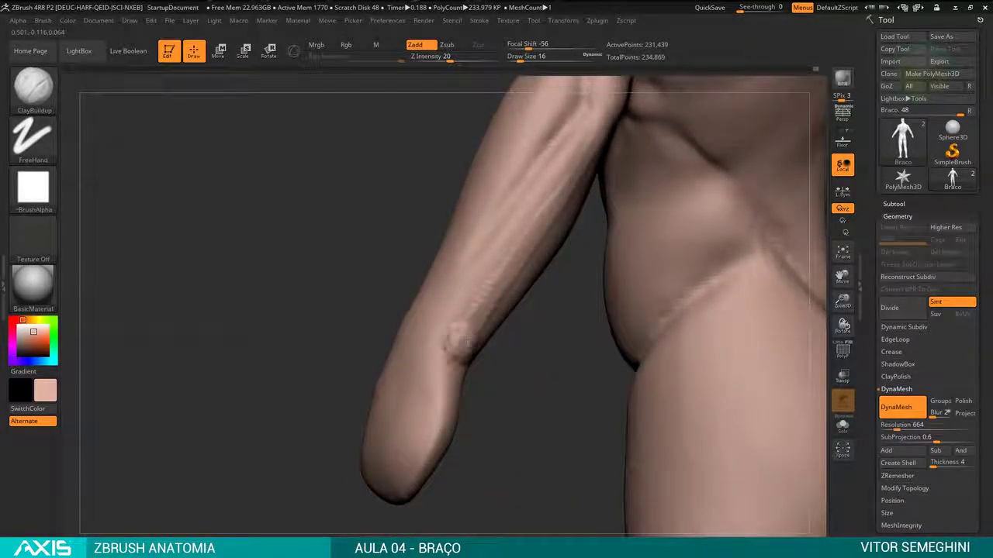
{"action": "left_click_drag", "start_coordinate": [500, 372], "coordinate": [465, 256]}
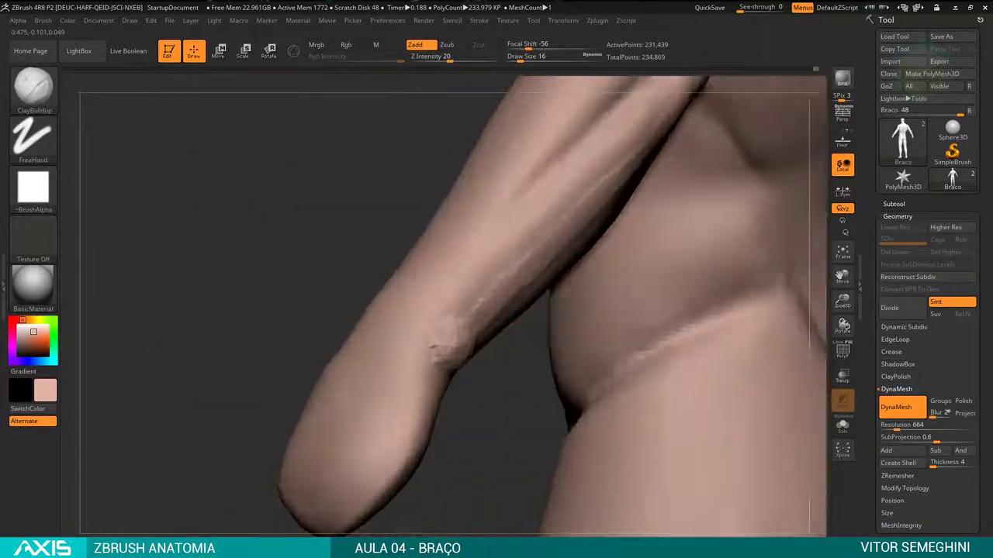
{"action": "left_click_drag", "start_coordinate": [505, 404], "coordinate": [536, 385]}
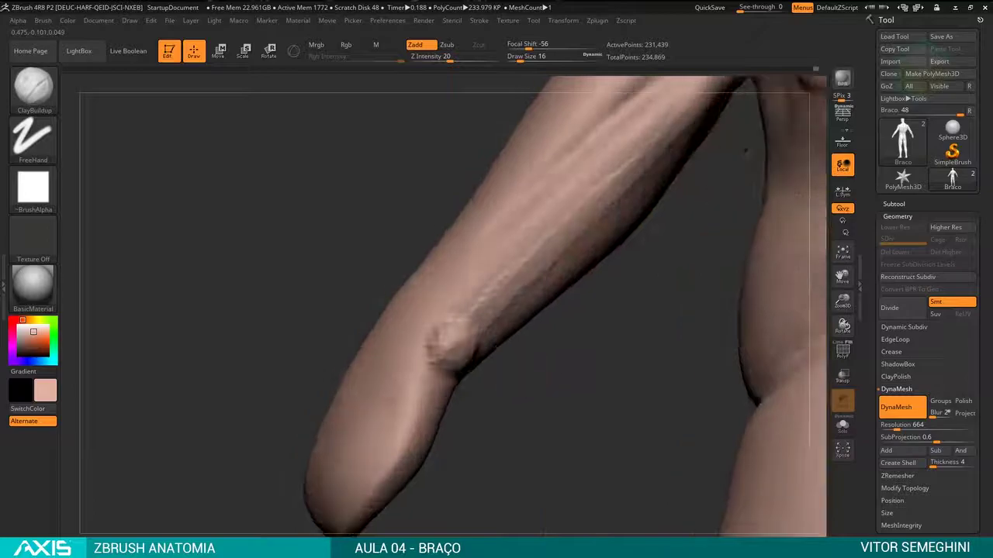
{"action": "mouse_move", "coordinate": [465, 342]}
{"action": "left_mouse_down"}
{"action": "mouse_move", "coordinate": [496, 311]}
{"action": "mouse_move", "coordinate": [475, 324]}
{"action": "mouse_move", "coordinate": [512, 313]}
{"action": "mouse_move", "coordinate": [620, 326]}
{"action": "left_mouse_up"}
Step: Carve a crease down the side of the forearm with DamStandard
{"action": "key", "text": "b"}
{"action": "key", "text": "d"}
{"action": "key", "text": "s"}
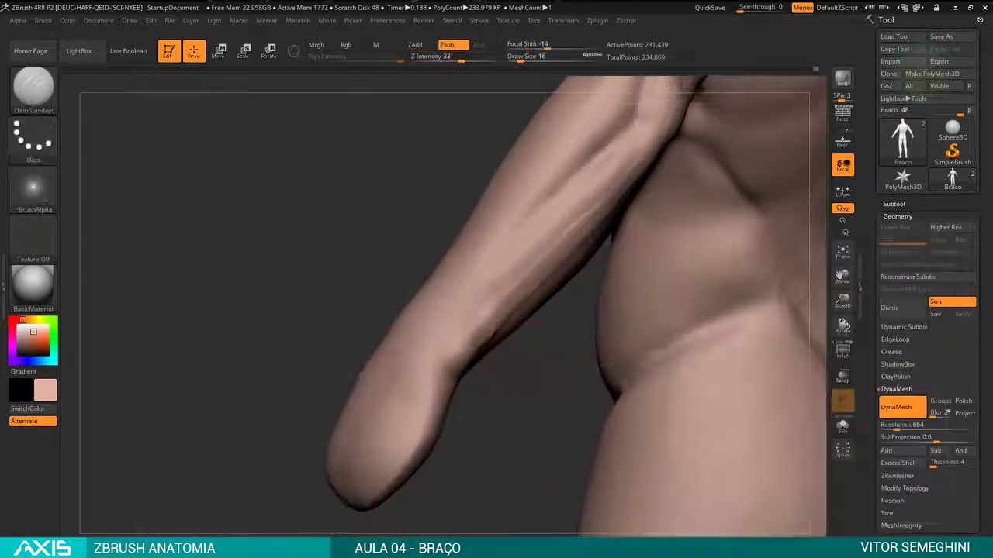
{"action": "left_click_drag", "start_coordinate": [465, 376], "coordinate": [572, 260]}
{"action": "left_click_drag", "start_coordinate": [605, 199], "coordinate": [444, 350]}
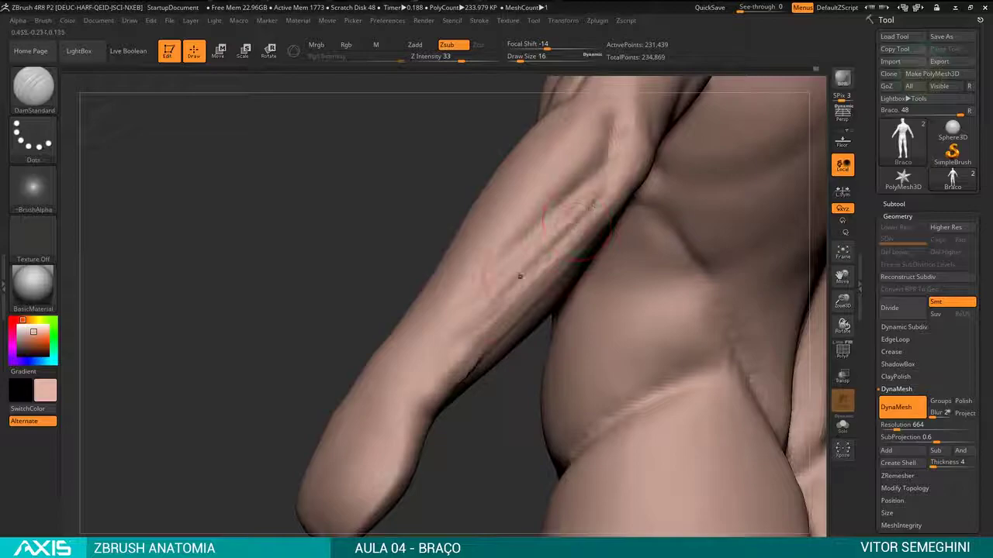
Step: Build up a forearm muscle bulge and soften it with full-strength smoothing
{"action": "key", "text": "shift"}
{"action": "mouse_move", "coordinate": [580, 226]}
{"action": "left_mouse_down"}
{"action": "mouse_move", "coordinate": [497, 373]}
{"action": "mouse_move", "coordinate": [497, 403]}
{"action": "mouse_move", "coordinate": [466, 364]}
{"action": "left_mouse_up"}
{"action": "mouse_move", "coordinate": [392, 373]}
{"action": "left_mouse_down"}
{"action": "mouse_move", "coordinate": [427, 363]}
{"action": "mouse_move", "coordinate": [434, 334]}
{"action": "mouse_move", "coordinate": [543, 232]}
{"action": "left_mouse_up"}
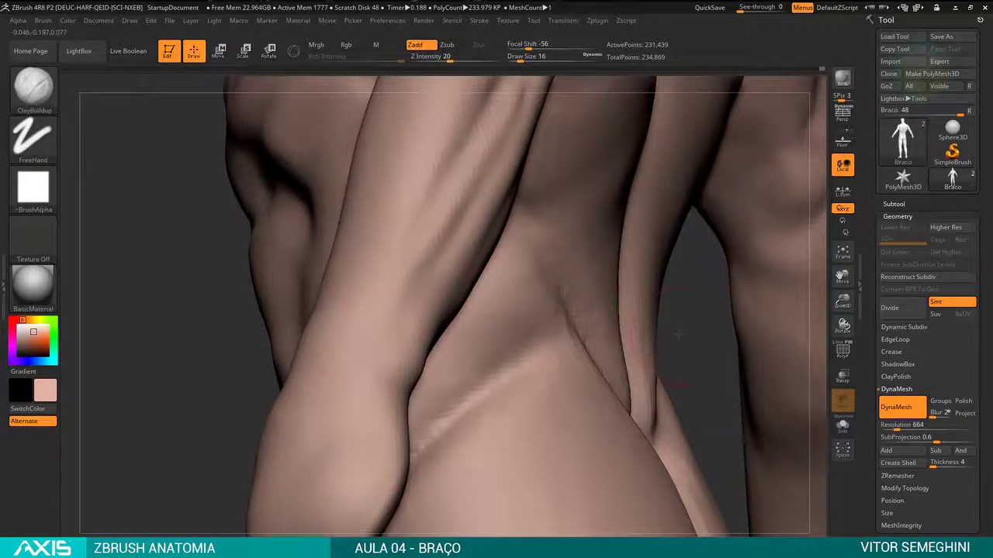
{"action": "mouse_move", "coordinate": [684, 338]}
{"action": "left_mouse_down", "text": "alt"}
{"action": "mouse_move", "coordinate": [657, 310]}
{"action": "mouse_move", "coordinate": [613, 326]}
{"action": "mouse_move", "coordinate": [532, 284]}
{"action": "mouse_move", "coordinate": [543, 295]}
{"action": "left_mouse_up", "text": "alt"}
{"action": "key", "text": "shift"}
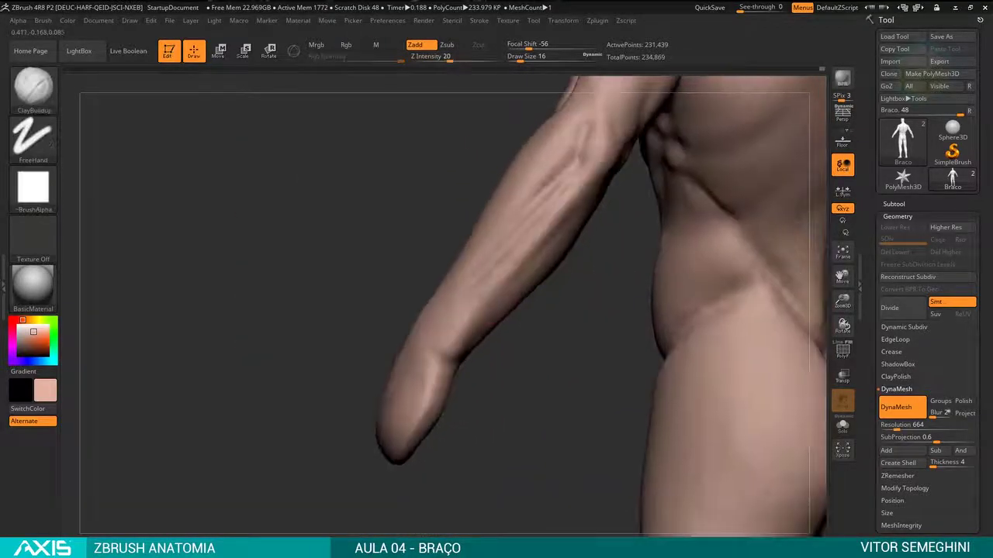
{"action": "key", "text": "shift"}
{"action": "left_click_drag", "start_coordinate": [514, 337], "coordinate": [522, 301]}
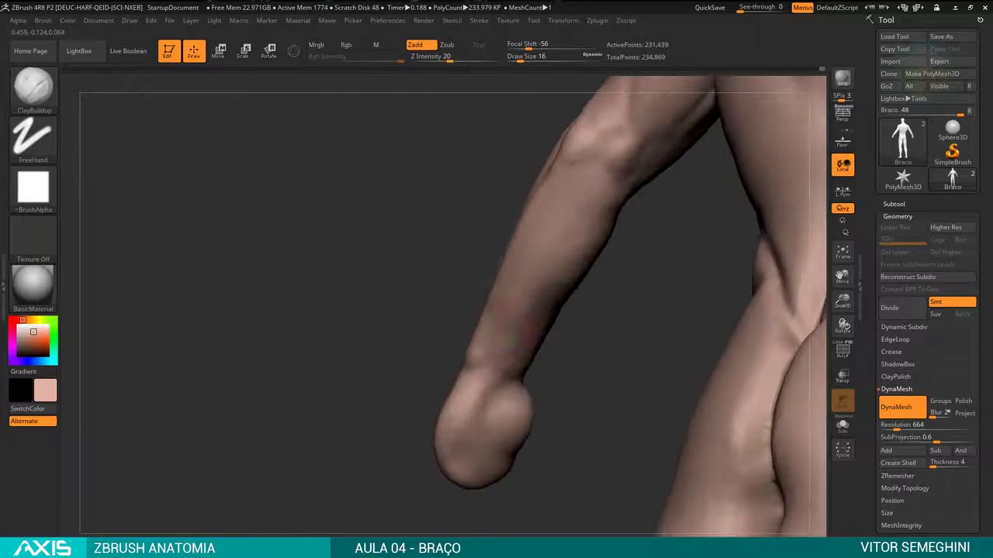
{"action": "key", "text": "shift"}
Step: Smooth away the raised ridges on the forearm where the arm crosses the torso
{"action": "mouse_move", "coordinate": [595, 316]}
{"action": "left_mouse_down"}
{"action": "mouse_move", "coordinate": [469, 295]}
{"action": "mouse_move", "coordinate": [502, 416]}
{"action": "mouse_move", "coordinate": [527, 320]}
{"action": "left_mouse_up"}
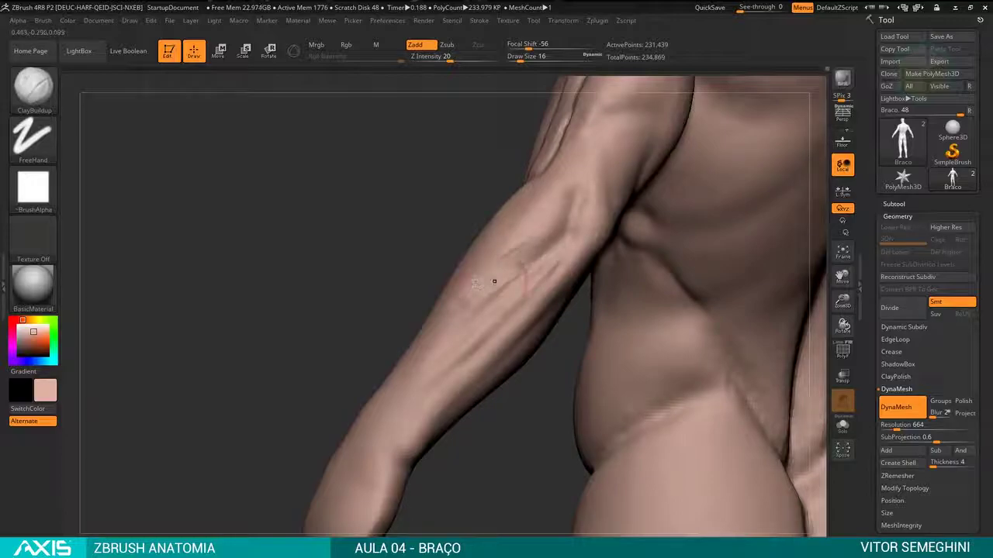
{"action": "mouse_move", "coordinate": [556, 238]}
{"action": "left_mouse_down"}
{"action": "mouse_move", "coordinate": [615, 359]}
{"action": "mouse_move", "coordinate": [468, 293]}
{"action": "left_mouse_up"}
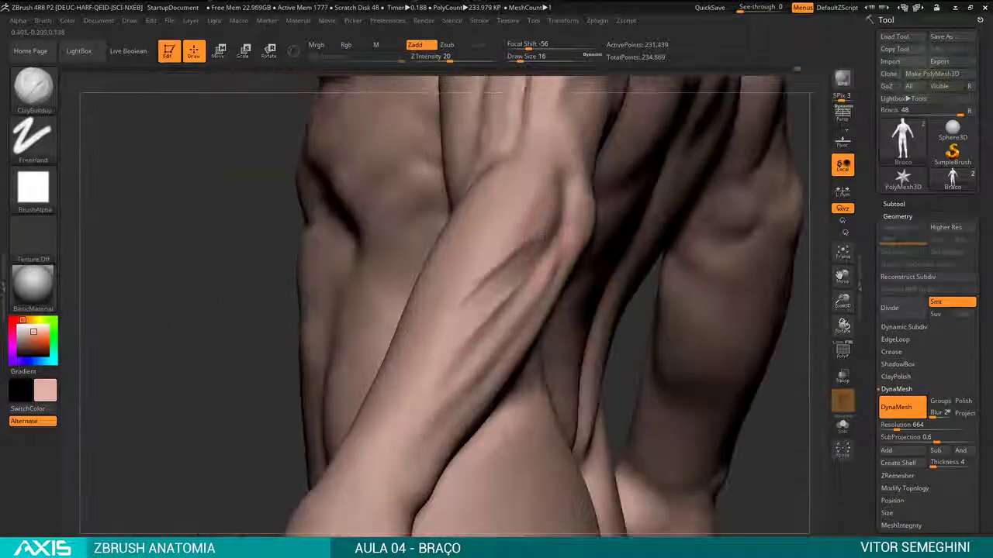
{"action": "left_click_drag", "start_coordinate": [535, 229], "coordinate": [488, 286], "text": "shift"}
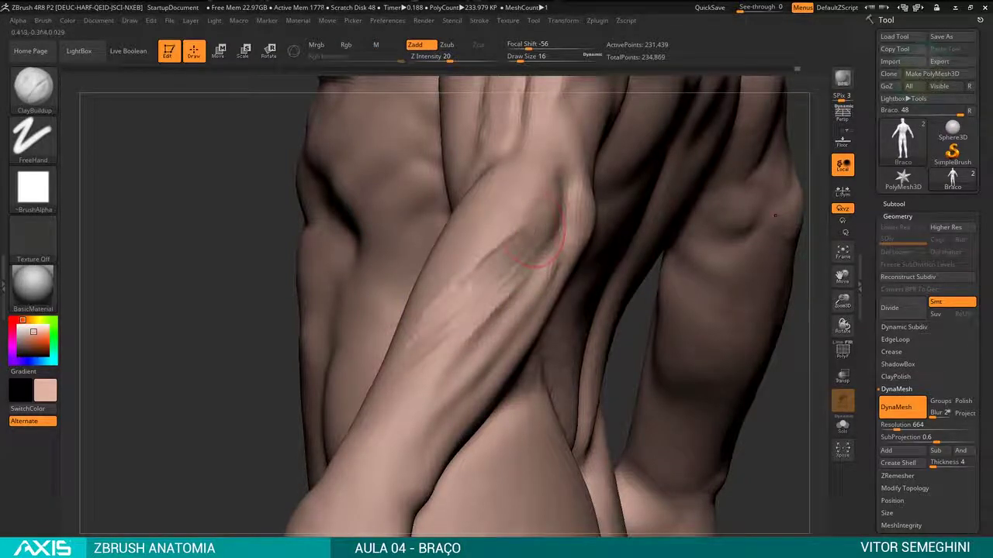
{"action": "left_click_drag", "start_coordinate": [543, 240], "coordinate": [539, 233], "text": "shift"}
{"action": "left_click_drag", "start_coordinate": [277, 355], "coordinate": [535, 271]}
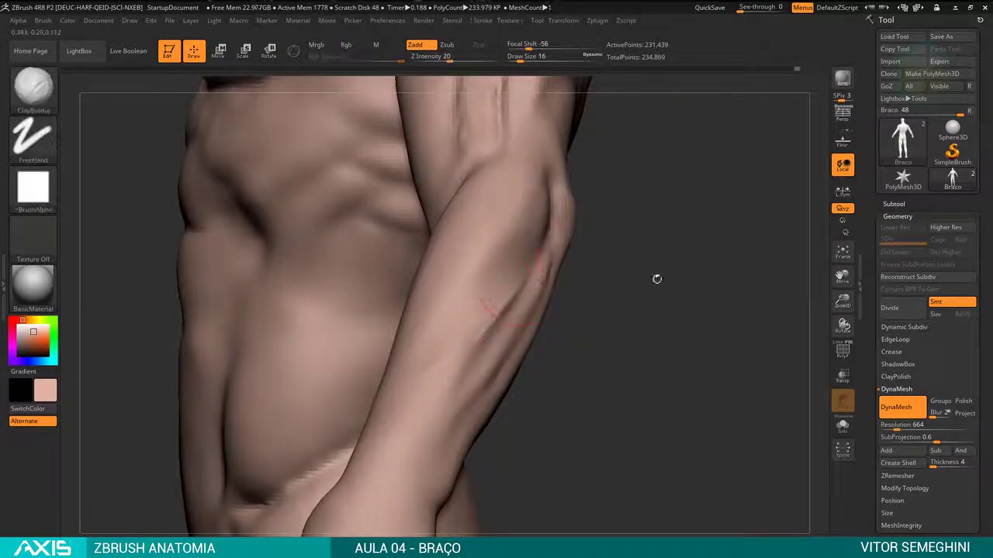
{"action": "left_click_drag", "start_coordinate": [657, 278], "coordinate": [486, 306]}
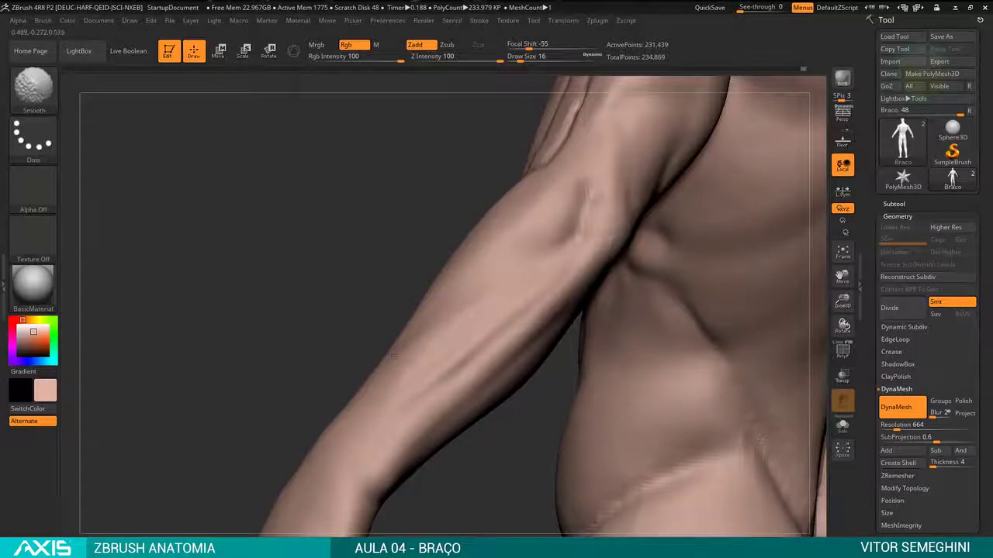
Step: Inspect the smoothed forearm from back and side views, then bring up the back-forearm muscle reference
{"action": "left_click_drag", "start_coordinate": [391, 357], "coordinate": [577, 373]}
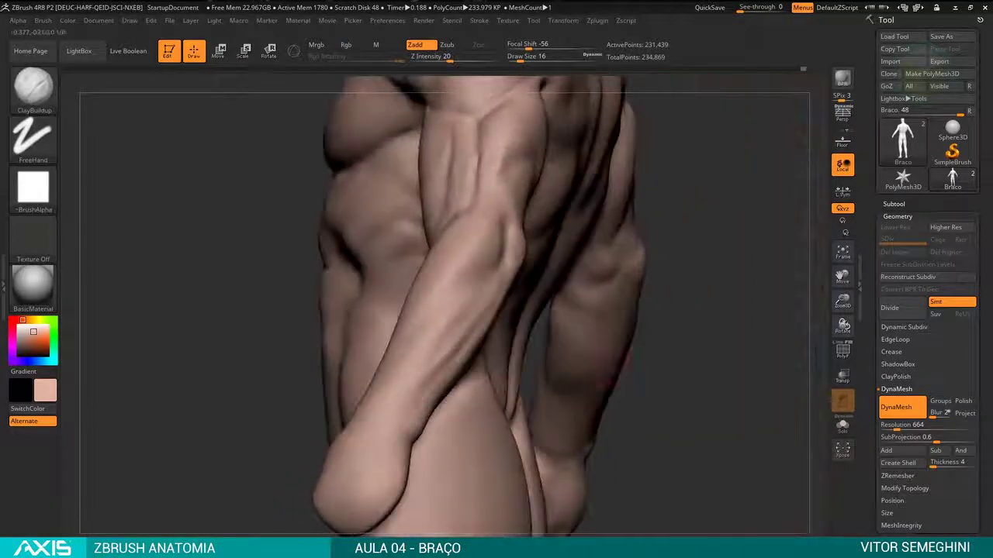
{"action": "left_click_drag", "start_coordinate": [702, 356], "coordinate": [457, 314]}
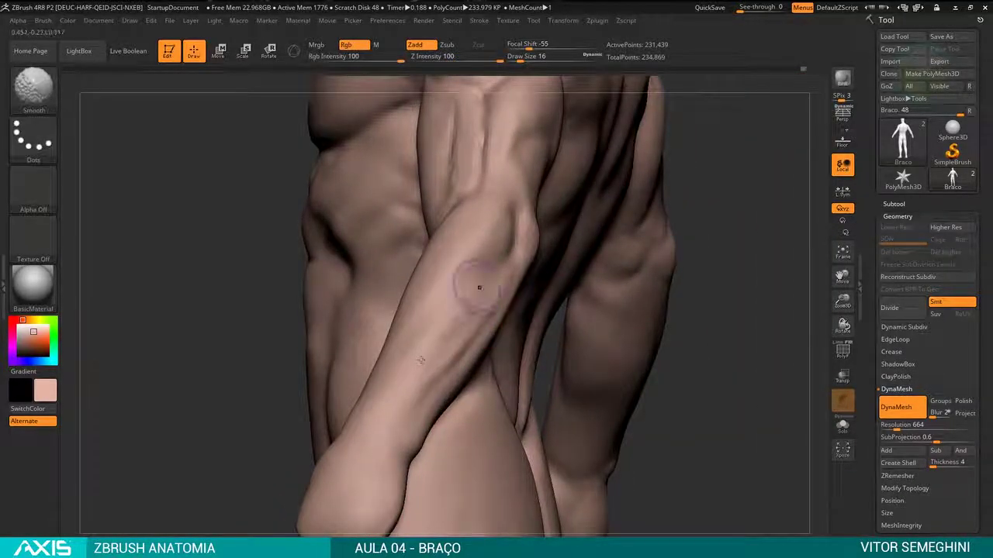
{"action": "left_click_drag", "start_coordinate": [605, 364], "coordinate": [538, 379]}
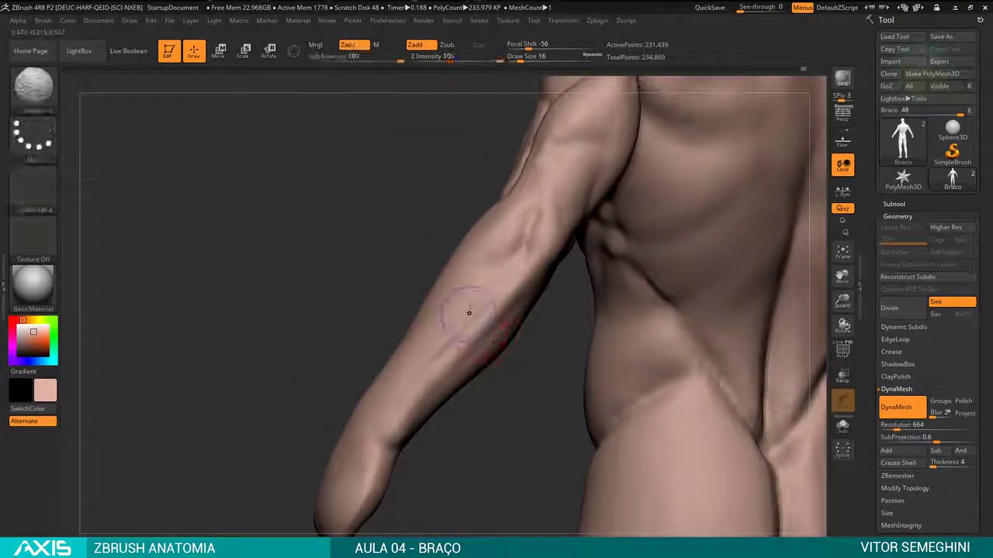
{"action": "left_click_drag", "start_coordinate": [481, 409], "coordinate": [504, 408]}
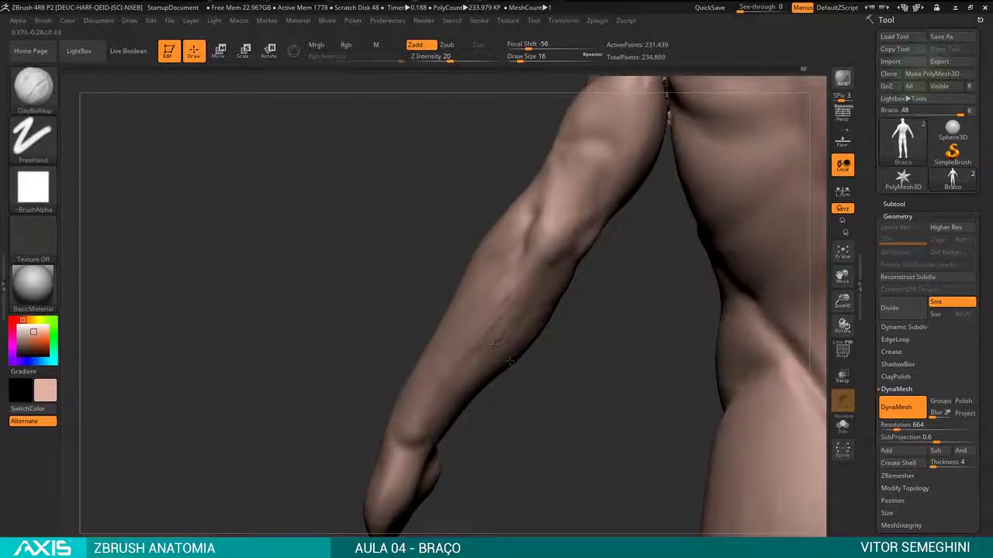
{"action": "key", "text": "shift"}
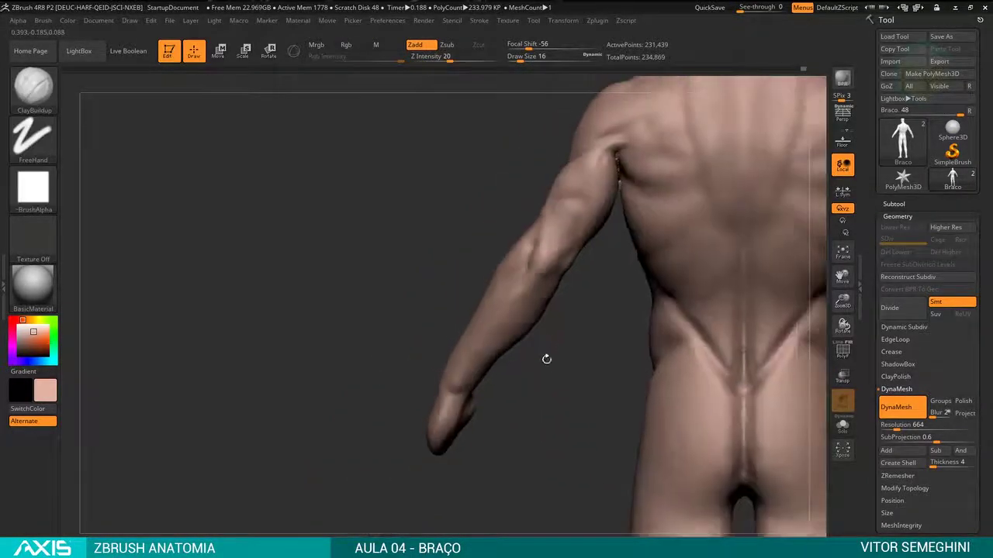
{"action": "mouse_move", "coordinate": [513, 339]}
{"action": "left_mouse_down"}
{"action": "mouse_move", "coordinate": [511, 357]}
{"action": "mouse_move", "coordinate": [516, 344]}
{"action": "left_mouse_up"}
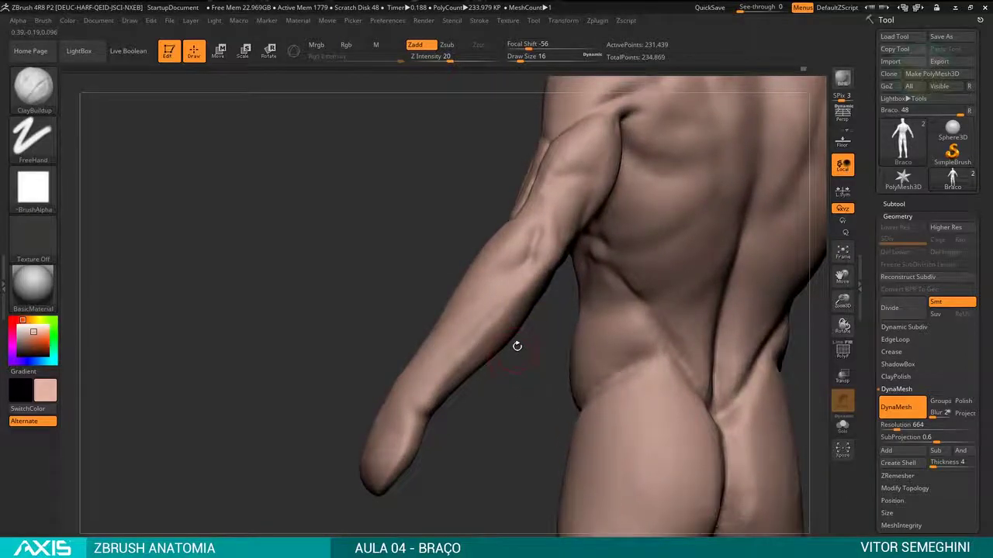
{"action": "key", "text": "alt+Tab"}
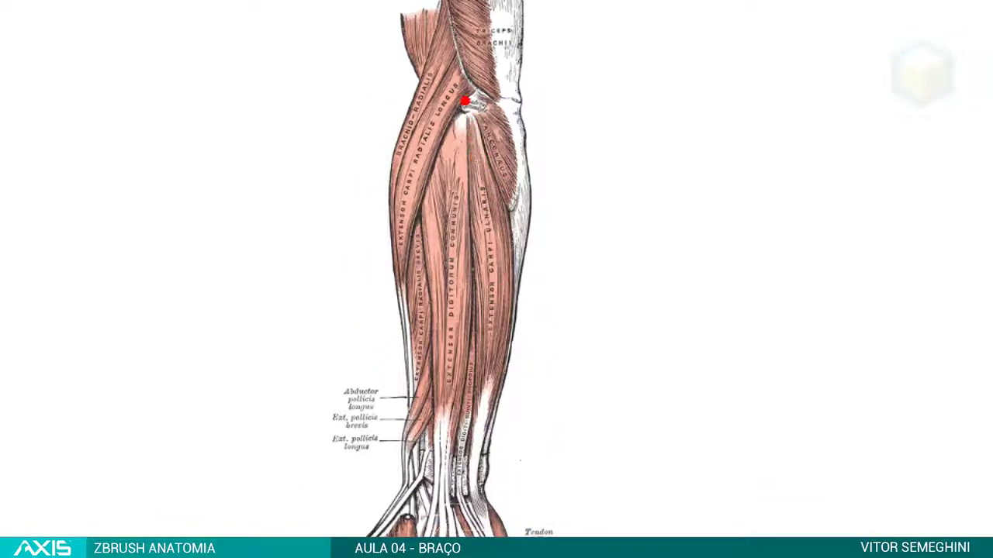
Step: Outline the extensor group and sketch wrist-movement arrows on the reference, then clear the annotations
{"action": "mouse_move", "coordinate": [464, 101]}
{"action": "left_mouse_down"}
{"action": "mouse_move", "coordinate": [403, 504]}
{"action": "mouse_move", "coordinate": [363, 427]}
{"action": "mouse_move", "coordinate": [381, 339]}
{"action": "left_mouse_up"}
{"action": "left_click_drag", "start_coordinate": [404, 265], "coordinate": [429, 152]}
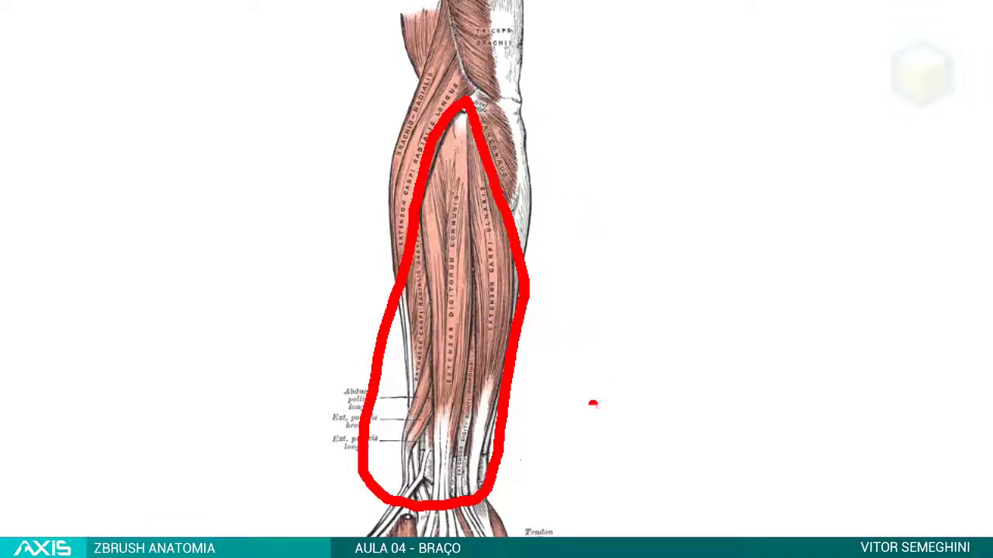
{"action": "mouse_move", "coordinate": [607, 308]}
{"action": "left_mouse_down"}
{"action": "mouse_move", "coordinate": [831, 318]}
{"action": "mouse_move", "coordinate": [919, 342]}
{"action": "left_mouse_up"}
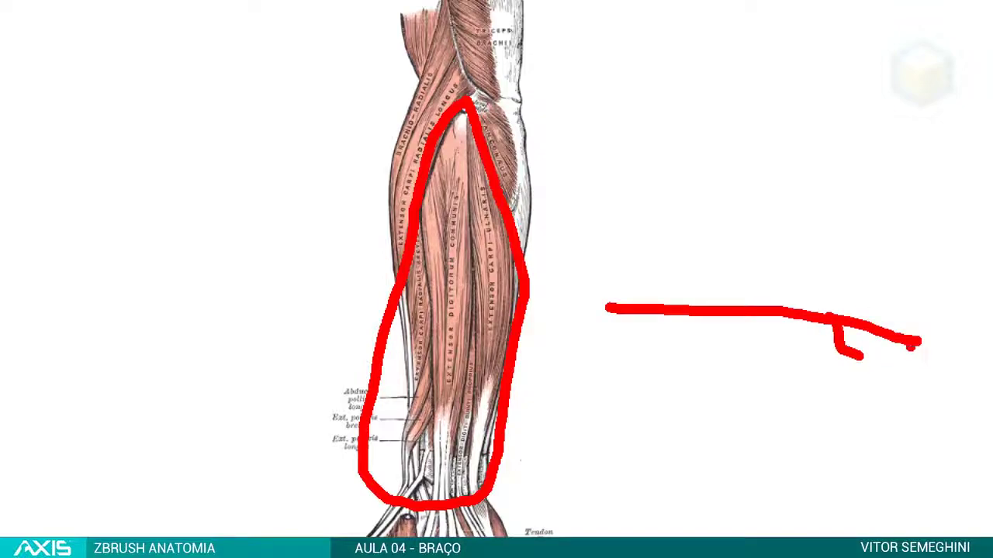
{"action": "mouse_move", "coordinate": [593, 295]}
{"action": "left_mouse_down"}
{"action": "mouse_move", "coordinate": [587, 167]}
{"action": "mouse_move", "coordinate": [562, 308]}
{"action": "left_mouse_up"}
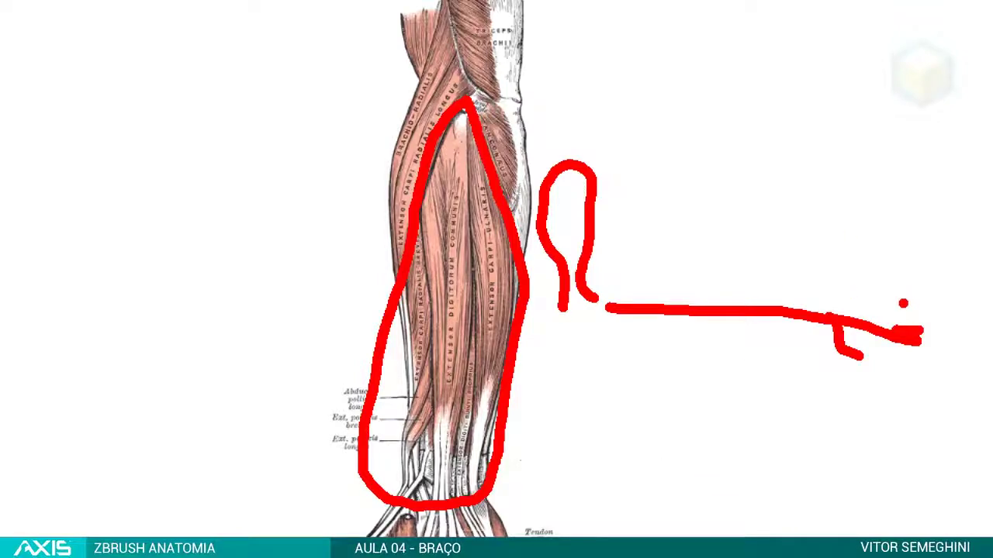
{"action": "left_click_drag", "start_coordinate": [903, 303], "coordinate": [883, 230]}
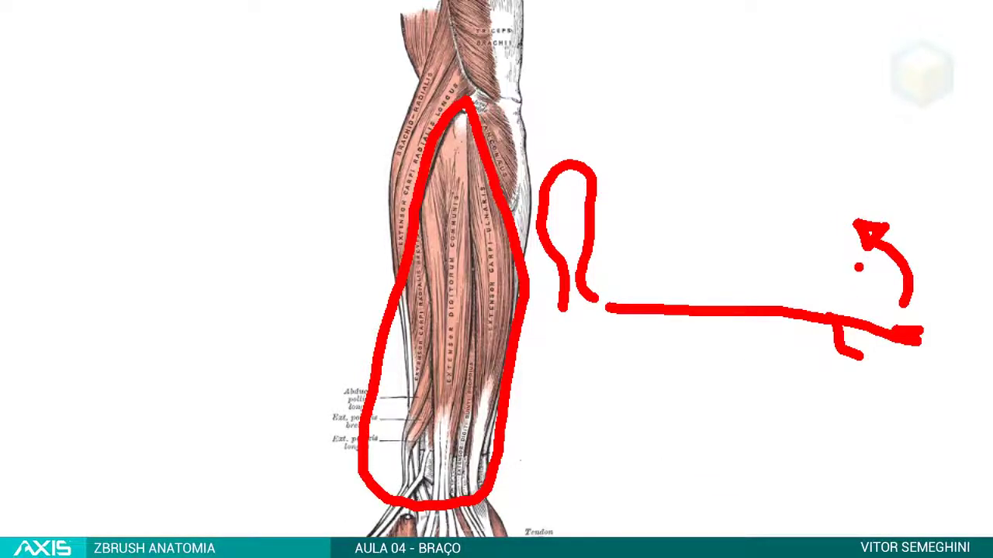
{"action": "left_click_drag", "start_coordinate": [842, 317], "coordinate": [898, 295]}
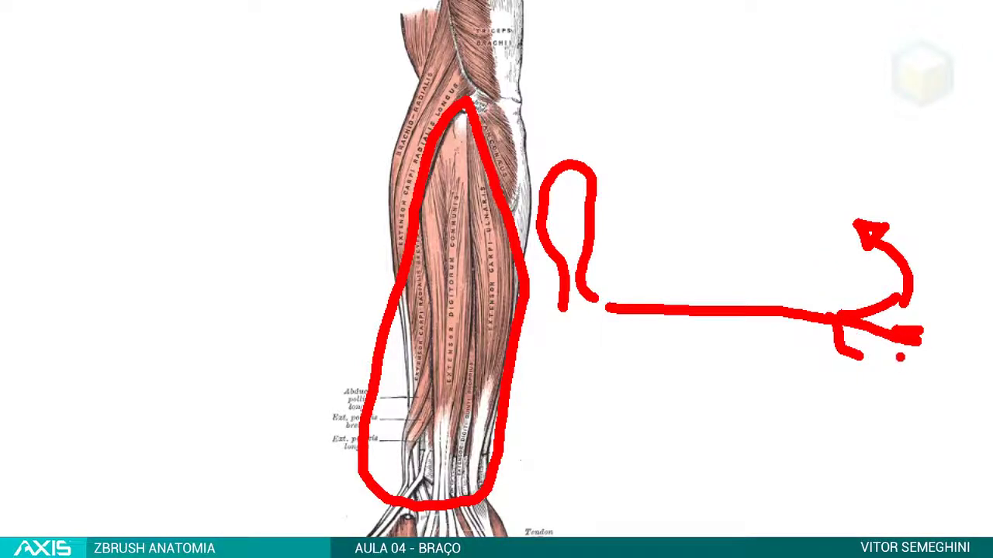
{"action": "left_click_drag", "start_coordinate": [903, 357], "coordinate": [848, 401]}
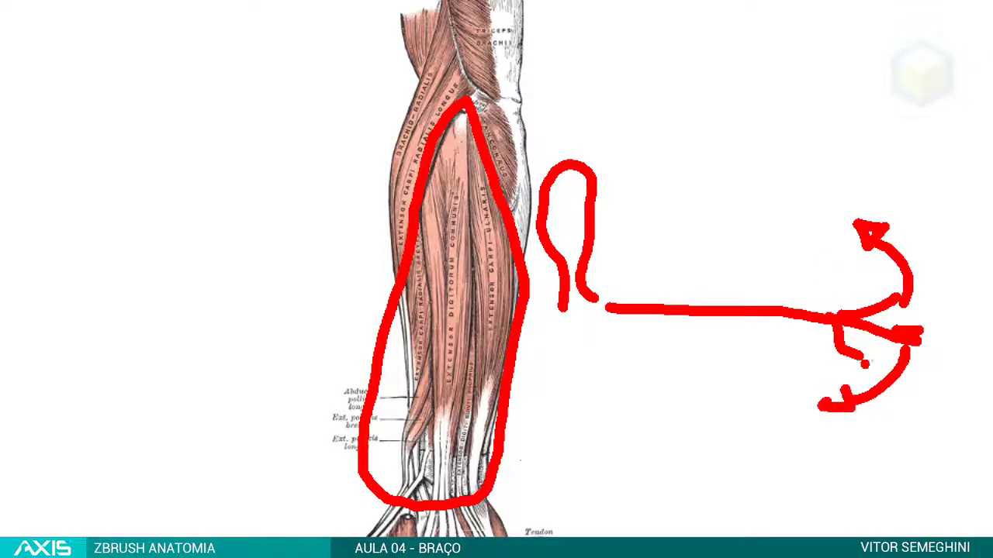
{"action": "left_click_drag", "start_coordinate": [892, 358], "coordinate": [783, 417]}
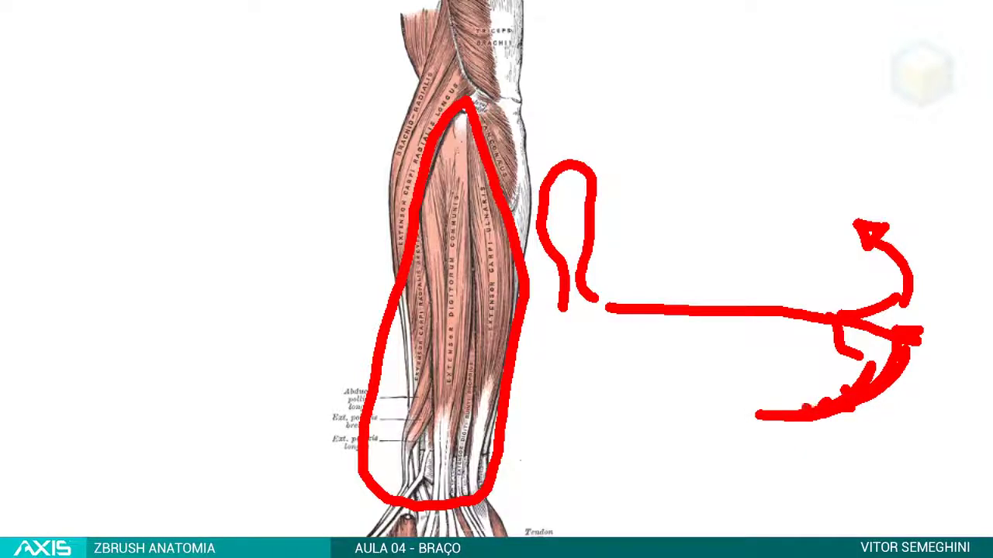
{"action": "key", "text": "Escape"}
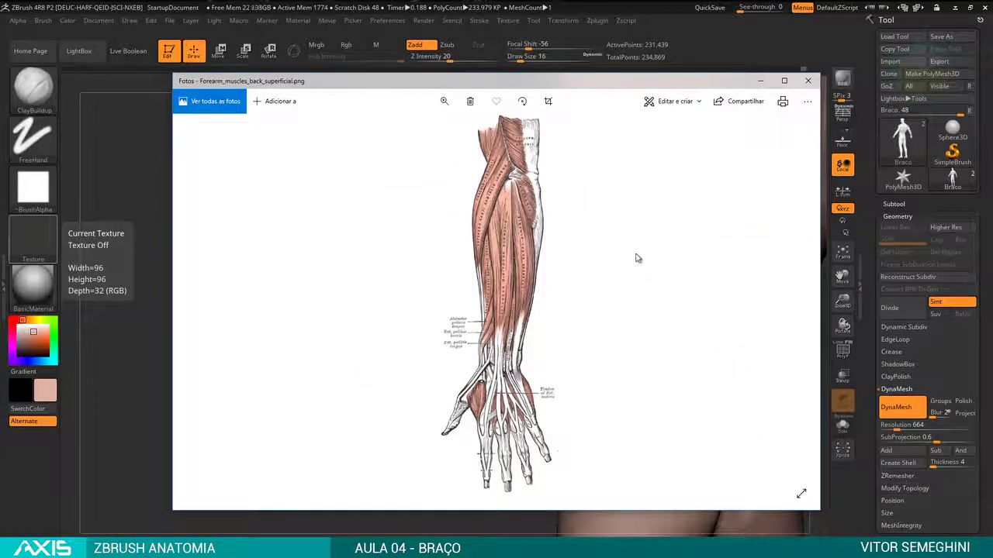
{"action": "key", "text": "ctrl+1"}
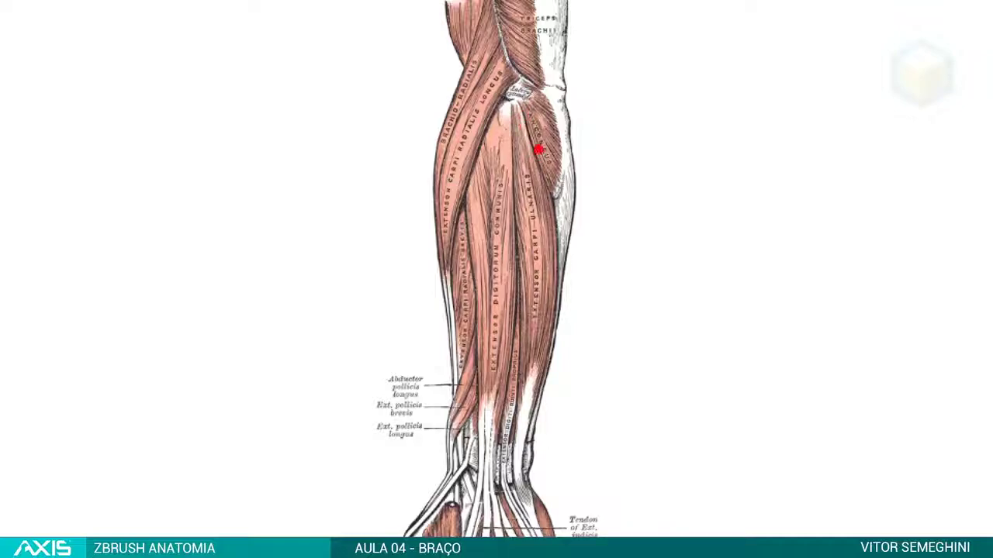
{"action": "left_click_drag", "start_coordinate": [519, 91], "coordinate": [571, 284]}
{"action": "left_click_drag", "start_coordinate": [558, 225], "coordinate": [537, 441]}
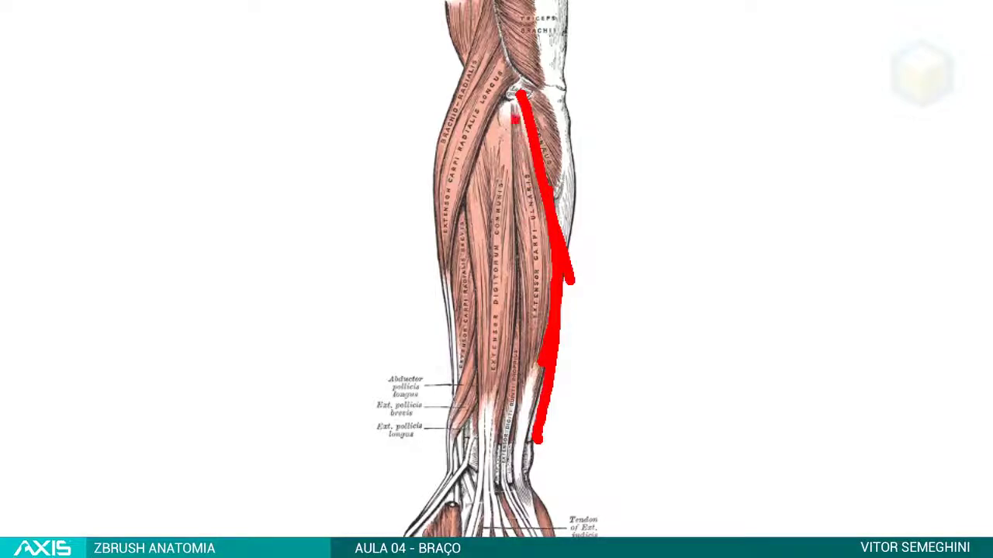
{"action": "left_click_drag", "start_coordinate": [513, 118], "coordinate": [498, 467]}
{"action": "mouse_move", "coordinate": [515, 101]}
{"action": "left_mouse_down"}
{"action": "mouse_move", "coordinate": [486, 204]}
{"action": "mouse_move", "coordinate": [481, 446]}
{"action": "left_mouse_up"}
{"action": "left_click_drag", "start_coordinate": [515, 335], "coordinate": [486, 473]}
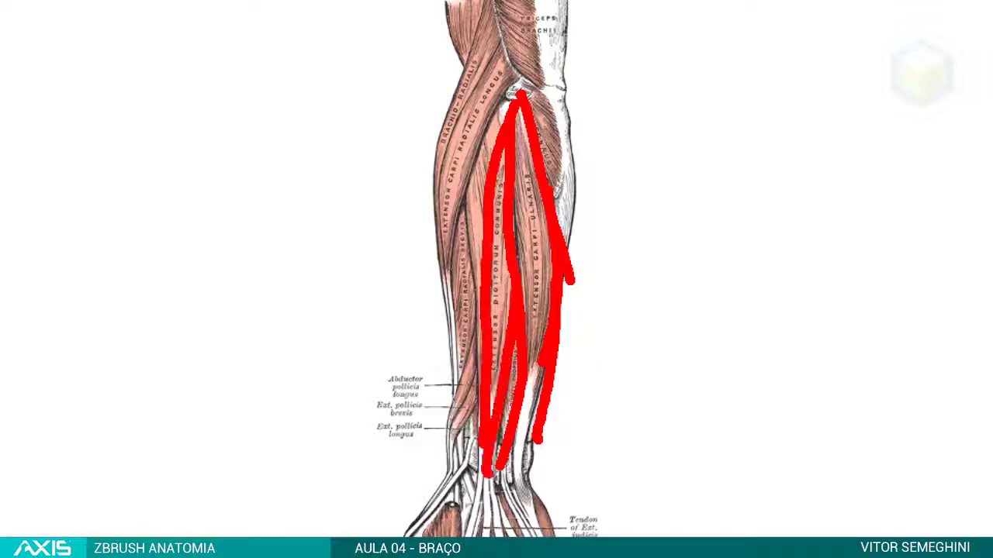
{"action": "left_click_drag", "start_coordinate": [524, 143], "coordinate": [547, 332]}
{"action": "left_click_drag", "start_coordinate": [496, 205], "coordinate": [496, 383]}
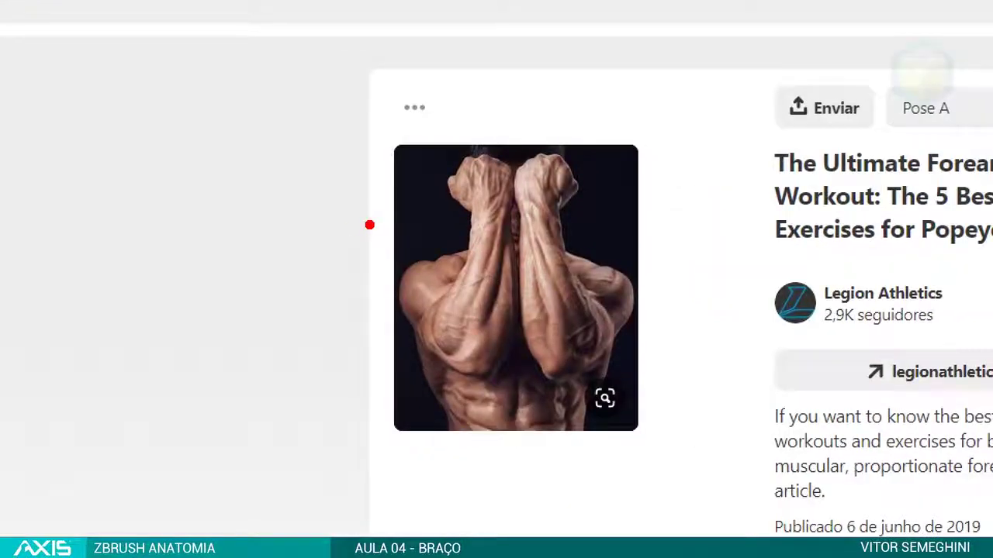
{"action": "mouse_move", "coordinate": [615, 192]}
{"action": "left_mouse_down"}
{"action": "mouse_move", "coordinate": [515, 111]}
{"action": "mouse_move", "coordinate": [484, 475]}
{"action": "mouse_move", "coordinate": [656, 210]}
{"action": "left_mouse_up"}
{"action": "mouse_move", "coordinate": [534, 200]}
{"action": "left_mouse_down"}
{"action": "mouse_move", "coordinate": [558, 332]}
{"action": "mouse_move", "coordinate": [539, 203]}
{"action": "mouse_move", "coordinate": [533, 322]}
{"action": "left_mouse_up"}
{"action": "mouse_move", "coordinate": [503, 219]}
{"action": "left_mouse_down"}
{"action": "mouse_move", "coordinate": [464, 311]}
{"action": "mouse_move", "coordinate": [439, 308]}
{"action": "mouse_move", "coordinate": [455, 293]}
{"action": "left_mouse_up"}
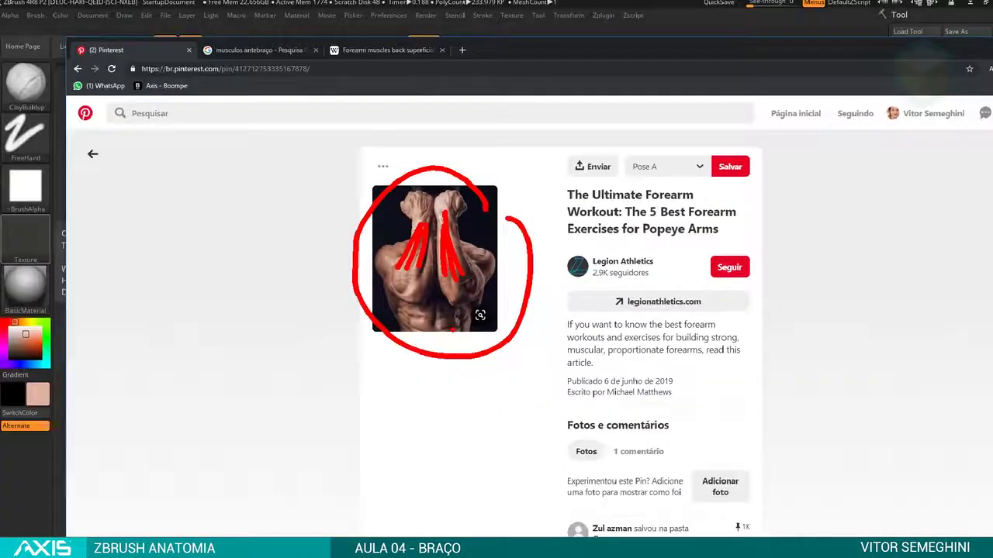
{"action": "key", "text": "Escape"}
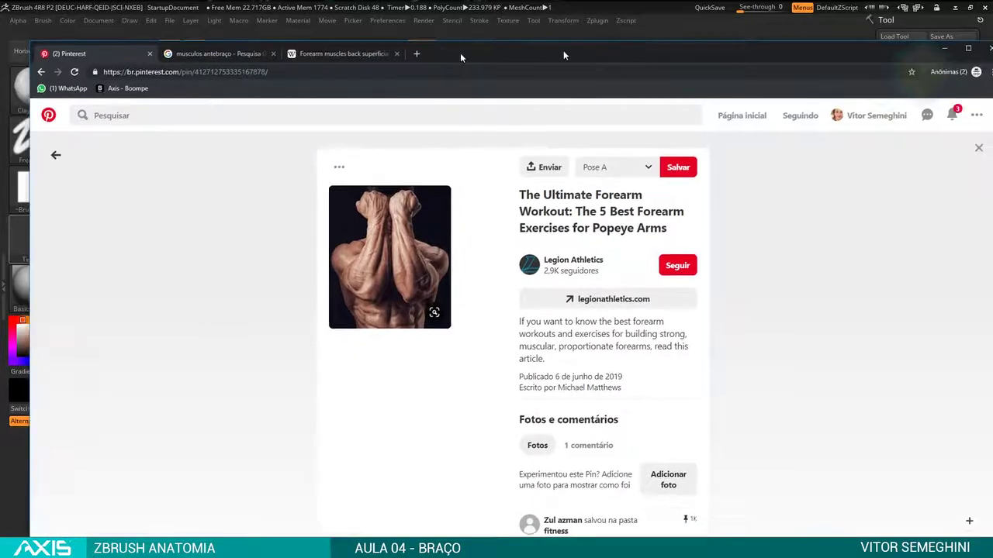
{"action": "key", "text": "alt+Tab"}
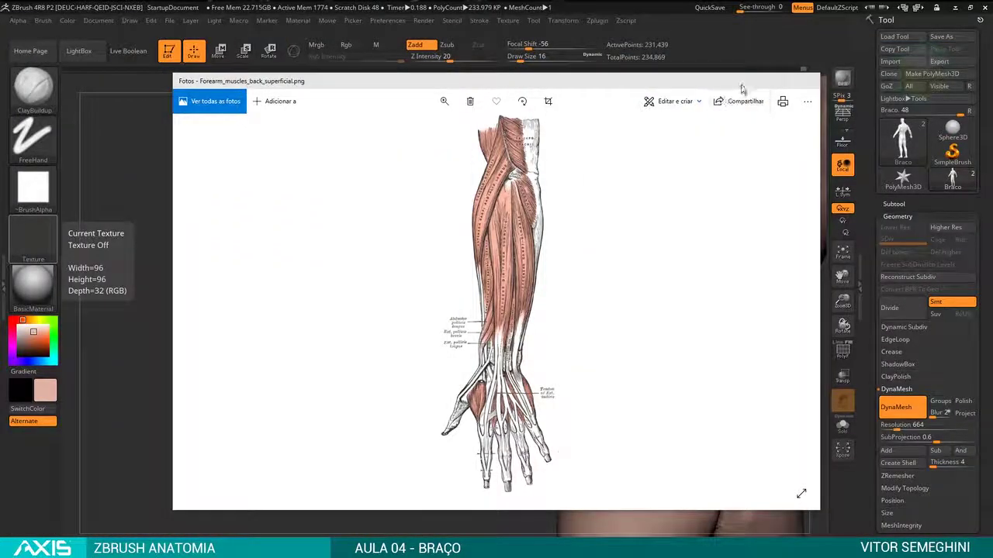
{"action": "left_click", "coordinate": [743, 86]}
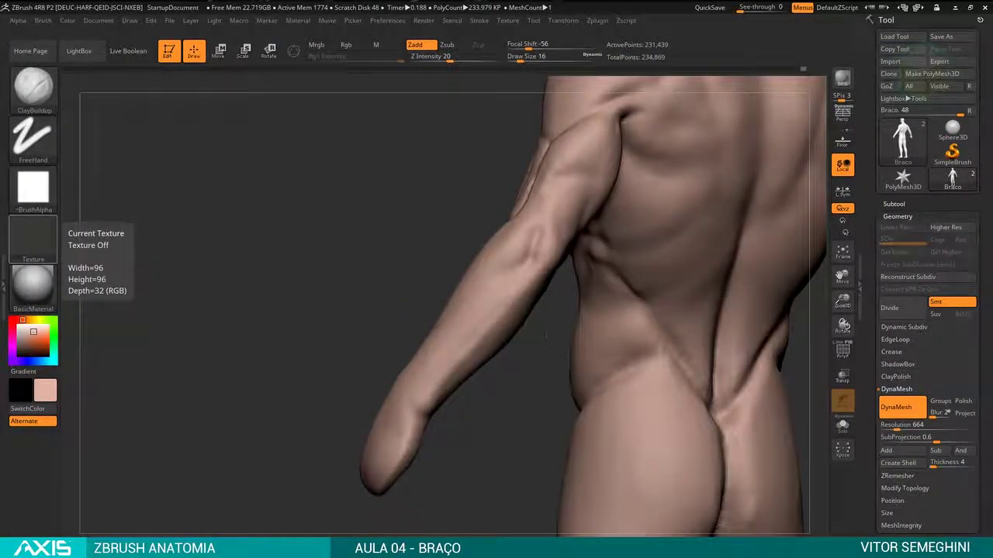
Step: Enlarge the brush slightly and orbit in close on the forearm
{"action": "mouse_move", "coordinate": [545, 339]}
{"action": "left_mouse_down"}
{"action": "mouse_move", "coordinate": [590, 339]}
{"action": "mouse_move", "coordinate": [465, 295]}
{"action": "mouse_move", "coordinate": [408, 224]}
{"action": "left_mouse_up"}
{"action": "key", "text": "space"}
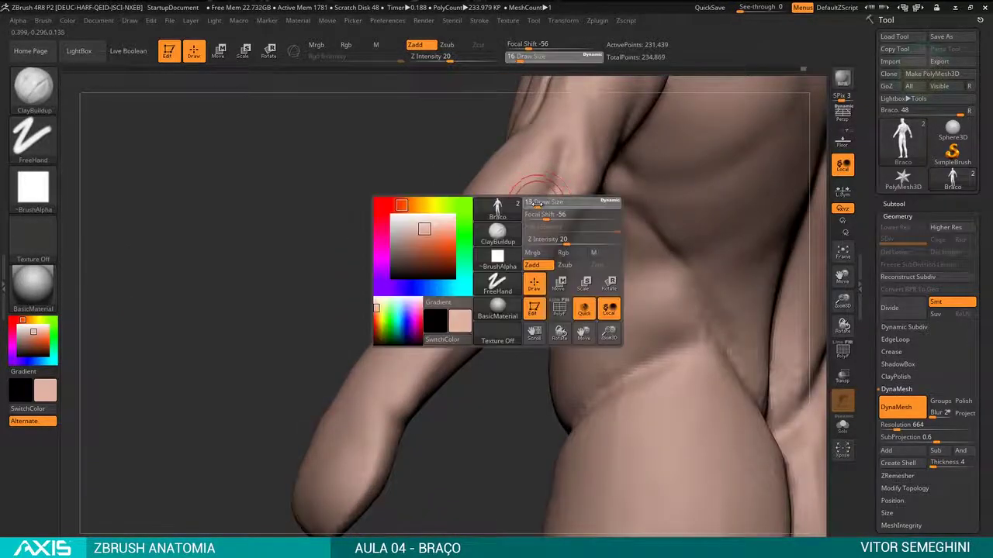
{"action": "mouse_move", "coordinate": [698, 311]}
{"action": "left_mouse_down"}
{"action": "mouse_move", "coordinate": [466, 310]}
{"action": "mouse_move", "coordinate": [508, 206]}
{"action": "left_mouse_up"}
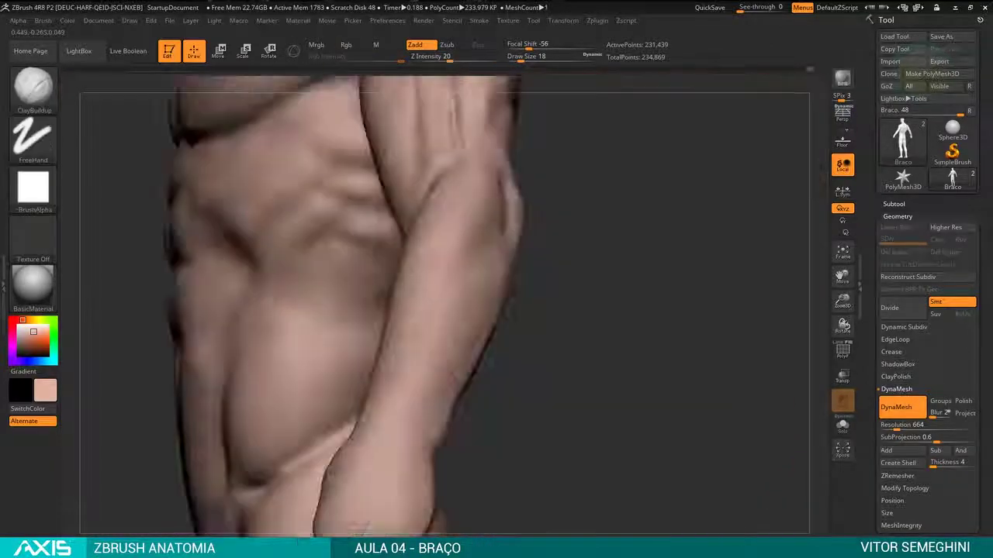
{"action": "left_click_drag", "start_coordinate": [511, 211], "coordinate": [455, 194]}
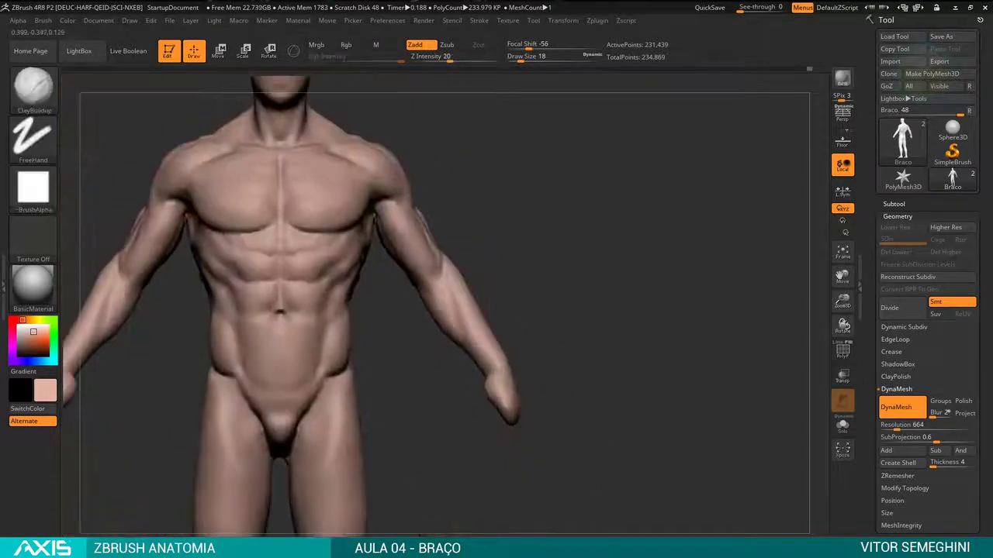
{"action": "mouse_move", "coordinate": [550, 284]}
{"action": "left_mouse_down"}
{"action": "mouse_move", "coordinate": [557, 262]}
{"action": "mouse_move", "coordinate": [481, 226]}
{"action": "mouse_move", "coordinate": [431, 295]}
{"action": "left_mouse_up"}
{"action": "key", "text": "space"}
Step: Add smoothed ClayBuildup strokes along the upper arm and forearm
{"action": "key", "text": "shift"}
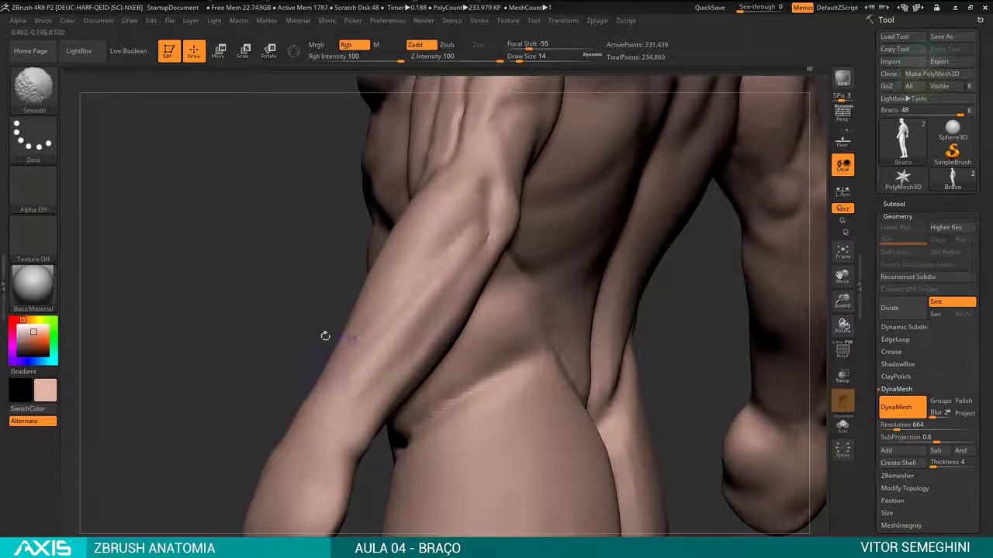
{"action": "mouse_move", "coordinate": [325, 335]}
{"action": "left_mouse_down"}
{"action": "mouse_move", "coordinate": [434, 233]}
{"action": "mouse_move", "coordinate": [490, 219]}
{"action": "mouse_move", "coordinate": [388, 287]}
{"action": "left_mouse_up"}
{"action": "left_click_drag", "start_coordinate": [438, 244], "coordinate": [353, 318]}
{"action": "key", "text": "shift"}
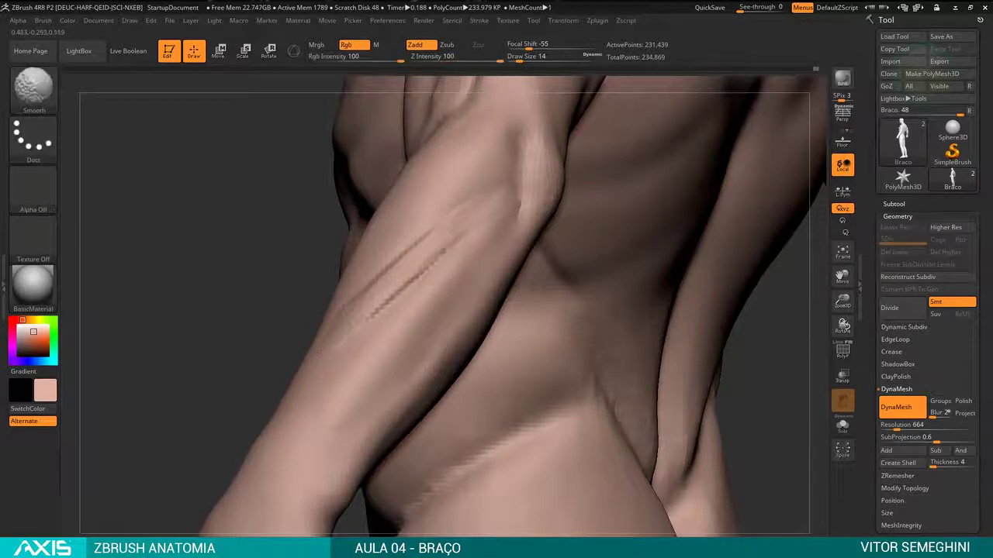
{"action": "mouse_move", "coordinate": [512, 279]}
{"action": "left_mouse_down"}
{"action": "mouse_move", "coordinate": [411, 240]}
{"action": "mouse_move", "coordinate": [456, 298]}
{"action": "mouse_move", "coordinate": [326, 279]}
{"action": "mouse_move", "coordinate": [284, 243]}
{"action": "mouse_move", "coordinate": [299, 277]}
{"action": "mouse_move", "coordinate": [248, 279]}
{"action": "mouse_move", "coordinate": [504, 330]}
{"action": "mouse_move", "coordinate": [500, 256]}
{"action": "mouse_move", "coordinate": [405, 351]}
{"action": "left_mouse_up"}
Step: Carve short DamStandard grooves separating the forearm extensors and smooth them
{"action": "key", "text": "b"}
{"action": "key", "text": "d"}
{"action": "key", "text": "s"}
{"action": "key", "text": "space"}
{"action": "key", "text": "shift"}
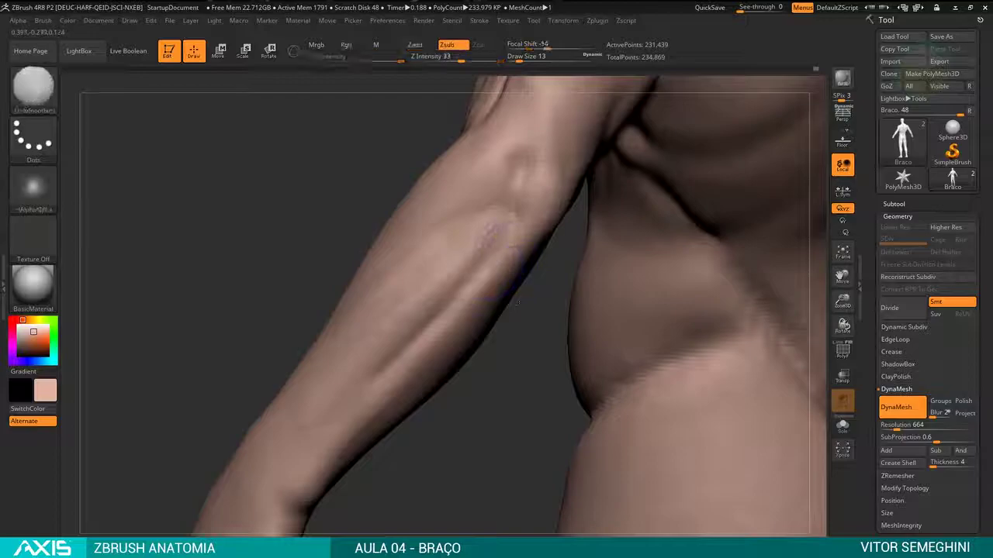
{"action": "left_click_drag", "start_coordinate": [505, 216], "coordinate": [423, 279]}
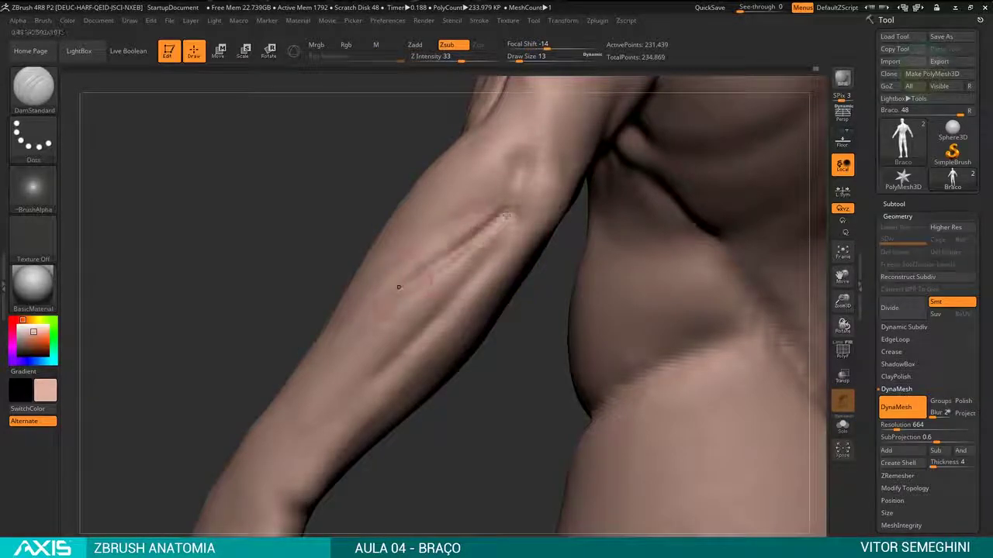
{"action": "left_click_drag", "start_coordinate": [233, 155], "coordinate": [395, 325]}
{"action": "key", "text": "shift"}
{"action": "left_click_drag", "start_coordinate": [140, 325], "coordinate": [465, 233]}
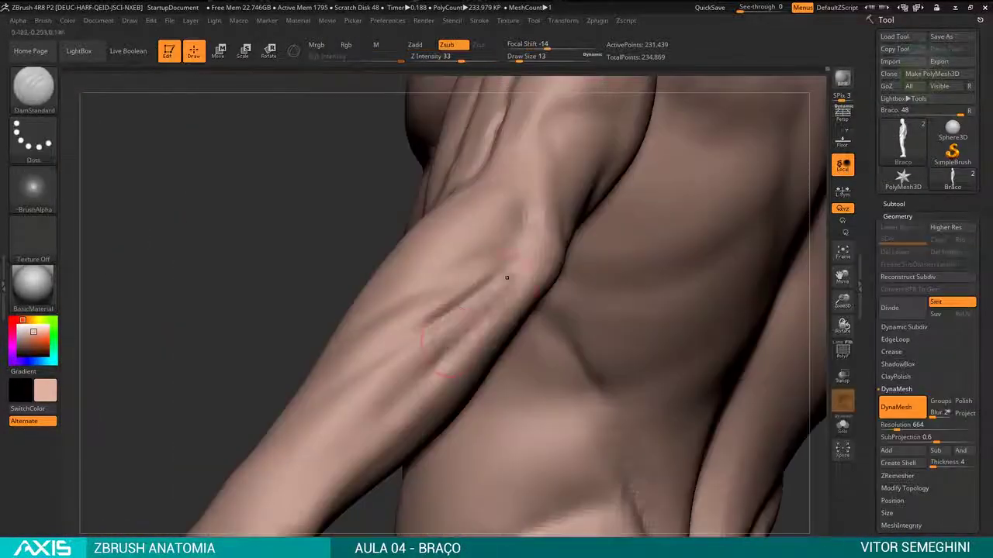
Step: Switch from ClayBuildup to the Move brush and view the arm and back from the side
{"action": "key", "text": "b"}
{"action": "key", "text": "c"}
{"action": "key", "text": "b"}
Step: Cycle through DamStandard and ClayBuildup brushes and zoom in on the upper arm and chest
{"action": "key", "text": "b"}
{"action": "key", "text": "m"}
{"action": "key", "text": "v"}
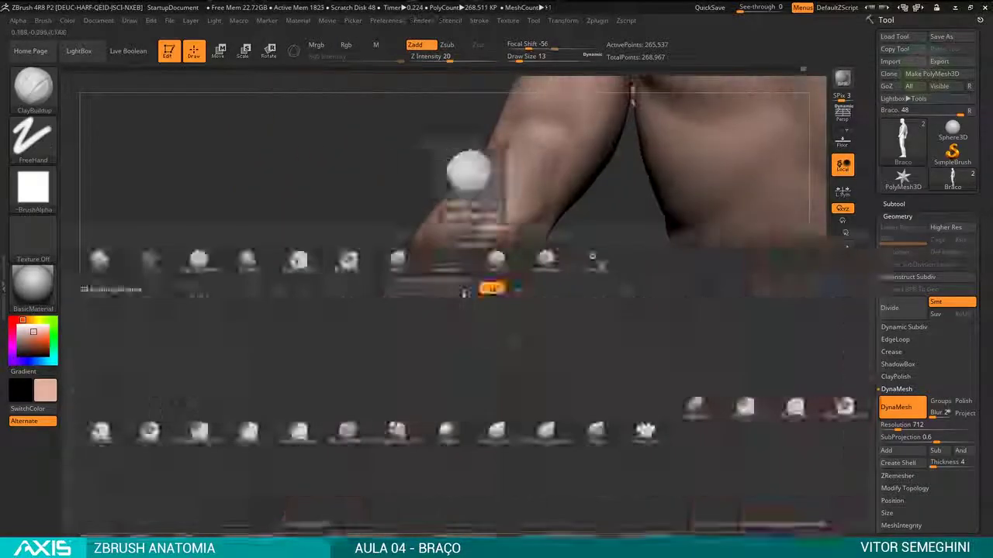
{"action": "left_click_drag", "start_coordinate": [496, 354], "coordinate": [640, 237]}
{"action": "mouse_move", "coordinate": [496, 311]}
{"action": "left_mouse_down"}
{"action": "mouse_move", "coordinate": [594, 366]}
{"action": "mouse_move", "coordinate": [643, 295]}
{"action": "mouse_move", "coordinate": [574, 295]}
{"action": "left_mouse_up"}
{"action": "key", "text": "b"}
{"action": "key", "text": "d"}
{"action": "key", "text": "s"}
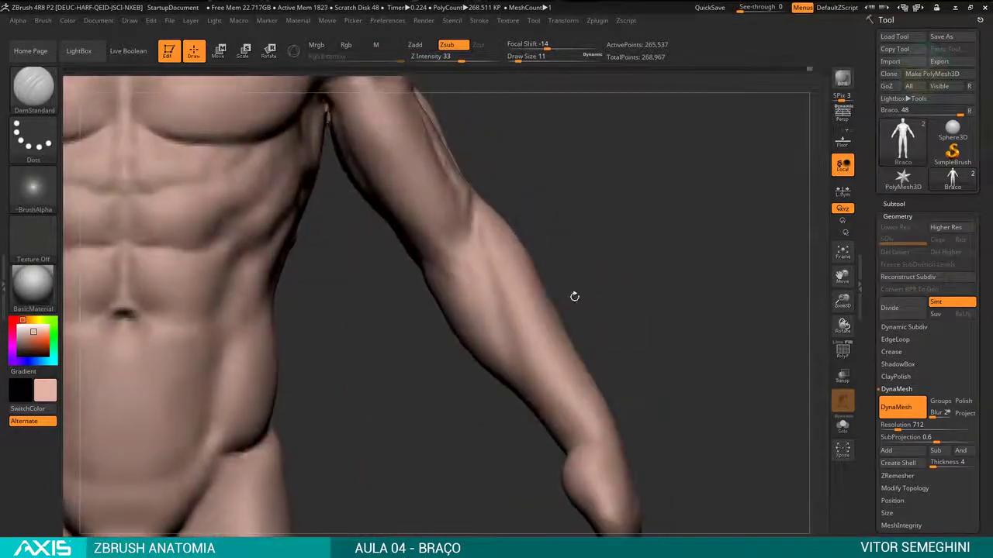
{"action": "key", "text": "b"}
{"action": "key", "text": "c"}
{"action": "key", "text": "b"}
{"action": "key", "text": "space"}
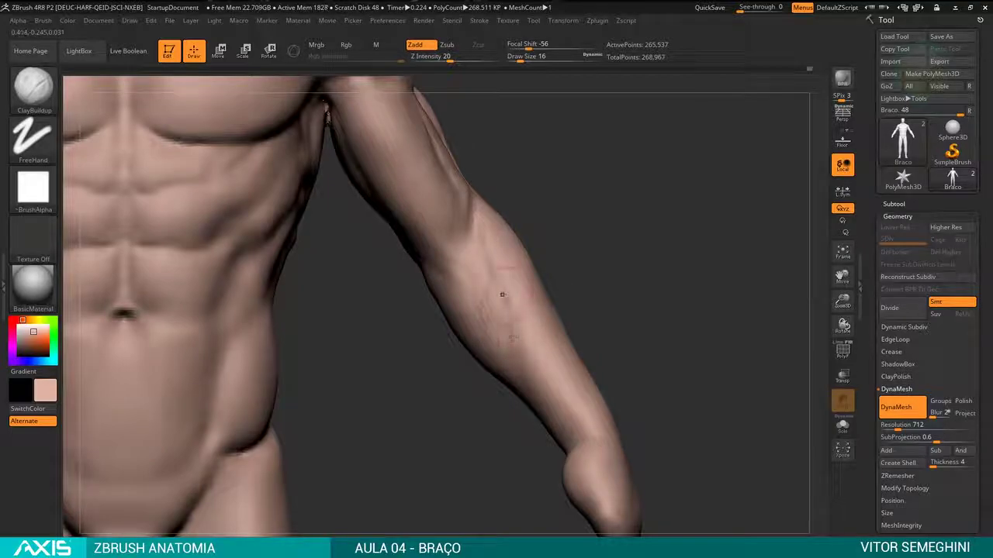
{"action": "left_click_drag", "start_coordinate": [574, 295], "coordinate": [541, 357]}
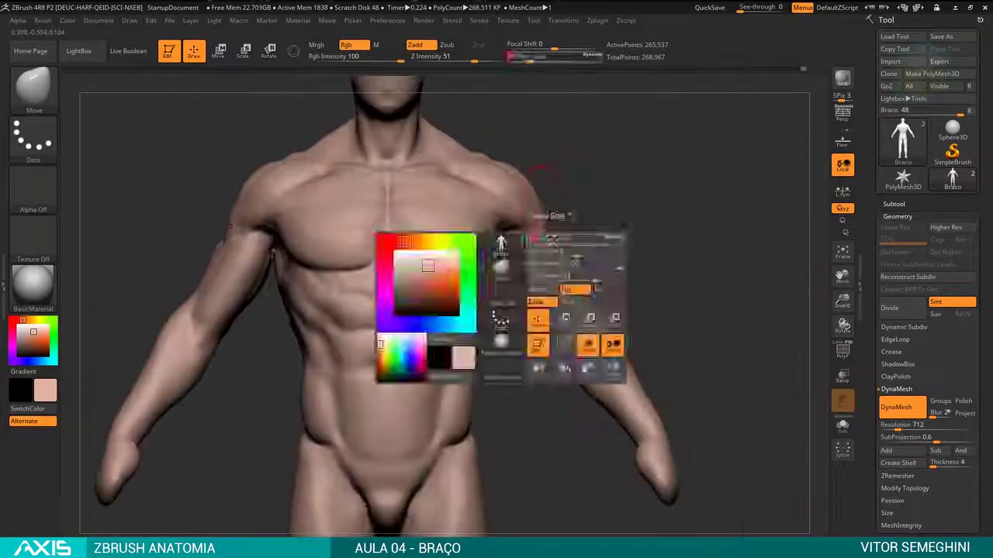
Step: Push the shoulder outline outward with the Move brush and zoom out to the whole body
{"action": "mouse_move", "coordinate": [625, 255]}
{"action": "left_mouse_down"}
{"action": "mouse_move", "coordinate": [543, 249]}
{"action": "mouse_move", "coordinate": [450, 217]}
{"action": "left_mouse_up"}
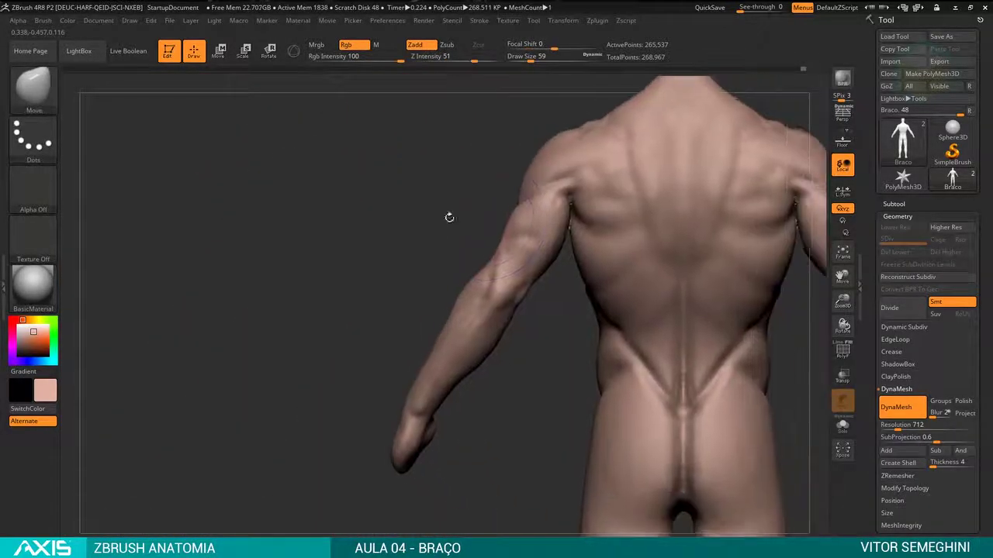
{"action": "left_click_drag", "start_coordinate": [510, 214], "coordinate": [489, 211]}
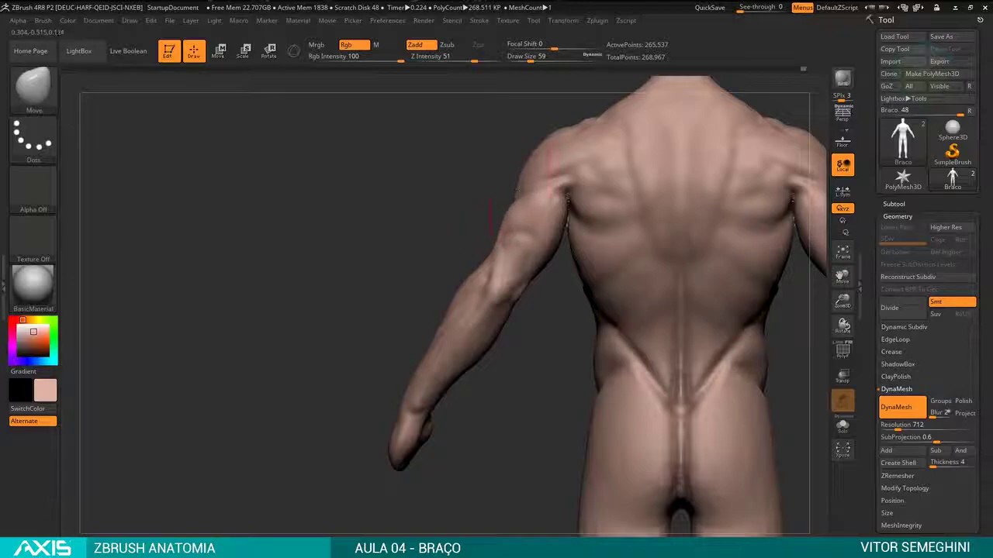
{"action": "mouse_move", "coordinate": [528, 300]}
{"action": "left_mouse_down"}
{"action": "mouse_move", "coordinate": [640, 259]}
{"action": "mouse_move", "coordinate": [587, 255]}
{"action": "left_mouse_up"}
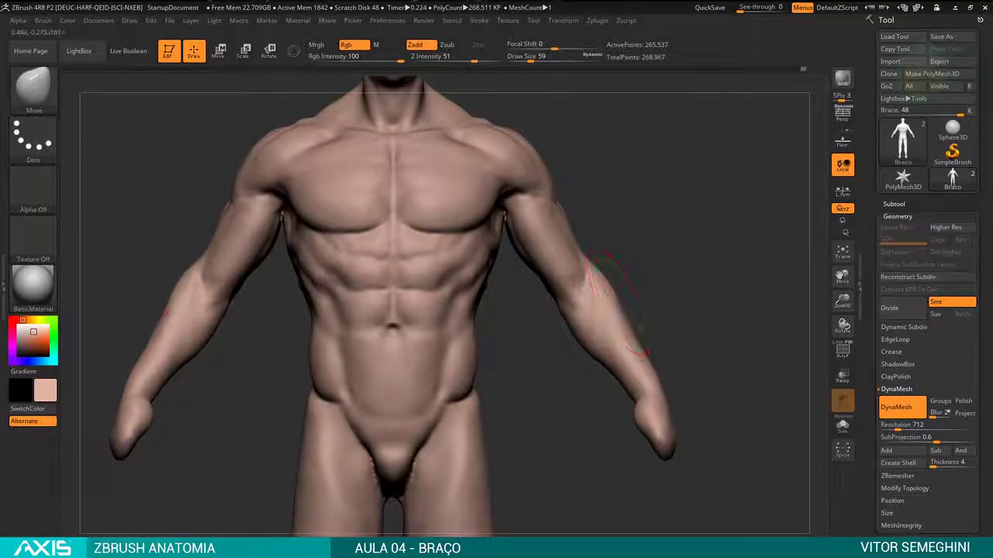
{"action": "left_click_drag", "start_coordinate": [621, 302], "coordinate": [625, 226], "text": "alt"}
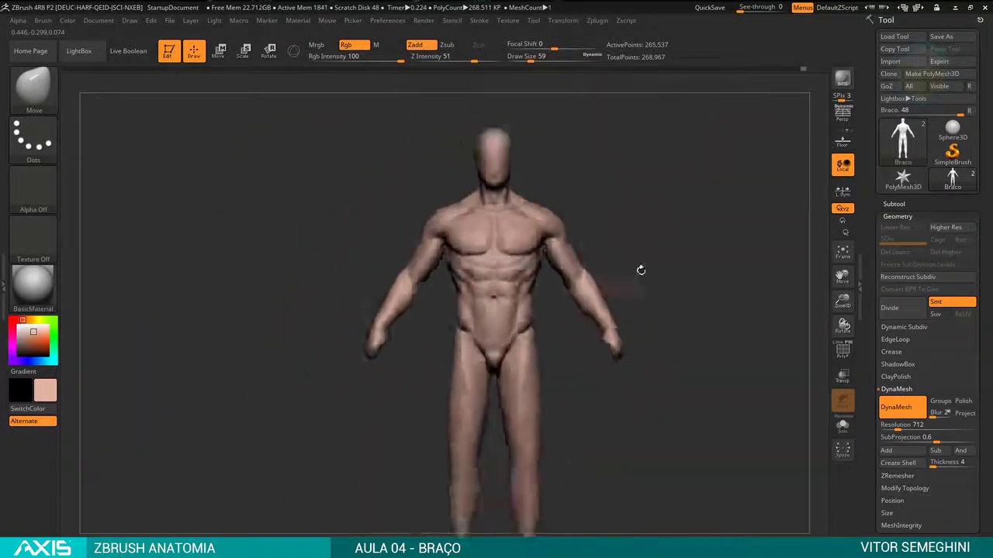
Step: Mask the body, test Transpose on the free arms, clear the mask and reframe the front view
{"action": "left_click_drag", "start_coordinate": [641, 271], "coordinate": [589, 373], "text": "ctrl"}
{"action": "key", "text": "w"}
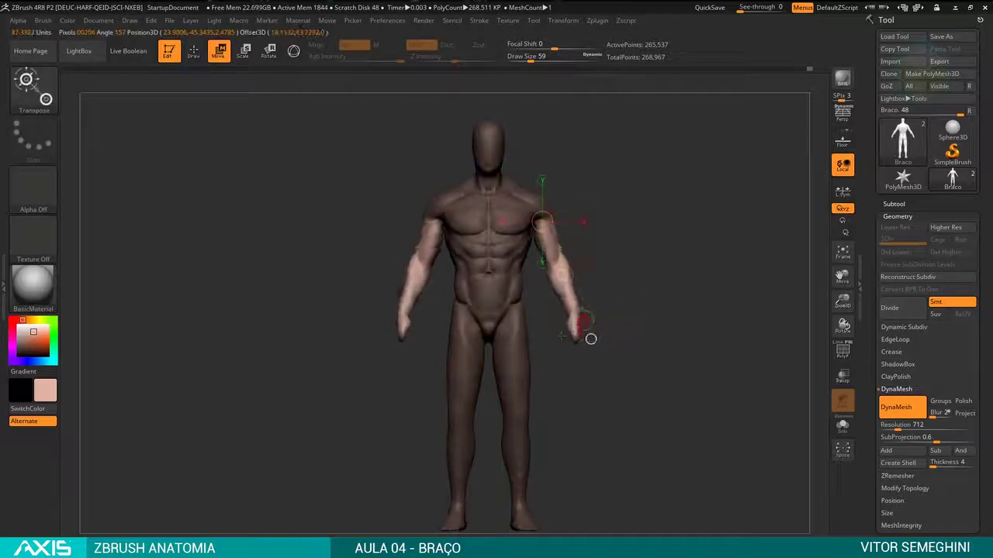
{"action": "key", "text": "q"}
{"action": "left_click_drag", "start_coordinate": [587, 337], "coordinate": [613, 225], "text": "shift"}
{"action": "mouse_move", "coordinate": [600, 346]}
{"action": "left_mouse_down", "text": "shift"}
{"action": "mouse_move", "coordinate": [656, 284]}
{"action": "mouse_move", "coordinate": [591, 342]}
{"action": "left_mouse_up", "text": "shift"}
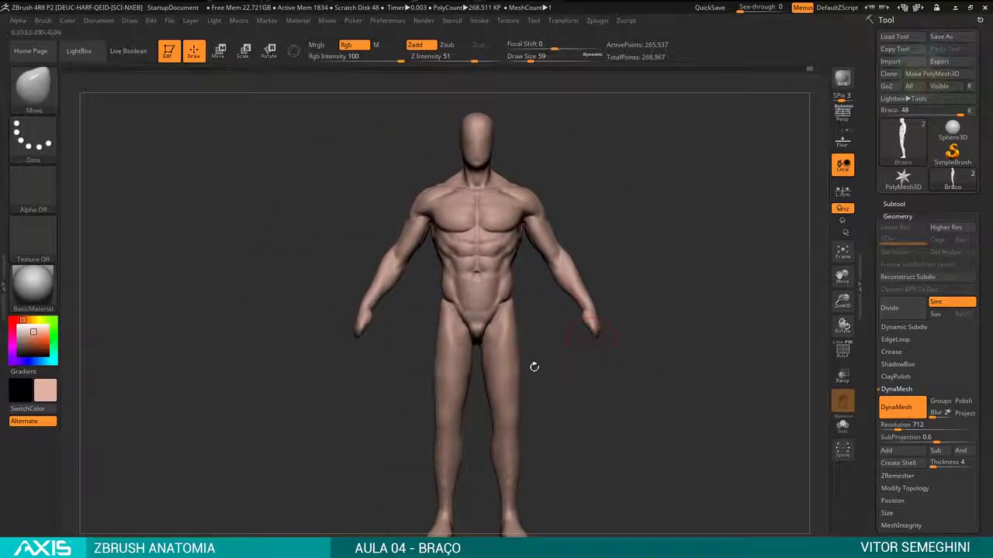
{"action": "mouse_move", "coordinate": [594, 383]}
{"action": "left_mouse_down"}
{"action": "mouse_move", "coordinate": [630, 358]}
{"action": "mouse_move", "coordinate": [602, 348]}
{"action": "mouse_move", "coordinate": [632, 334]}
{"action": "mouse_move", "coordinate": [636, 287]}
{"action": "left_mouse_up"}
Step: Hide the legs and snapshot the torso with Shift+S from front, back and side
{"action": "left_click_drag", "start_coordinate": [326, 434], "coordinate": [558, 512], "text": "ctrl+alt+shift"}
{"action": "mouse_move", "coordinate": [533, 388]}
{"action": "left_mouse_down", "text": "alt"}
{"action": "mouse_move", "coordinate": [504, 487]}
{"action": "mouse_move", "coordinate": [636, 337]}
{"action": "mouse_move", "coordinate": [644, 289]}
{"action": "mouse_move", "coordinate": [619, 286]}
{"action": "left_mouse_up", "text": "alt"}
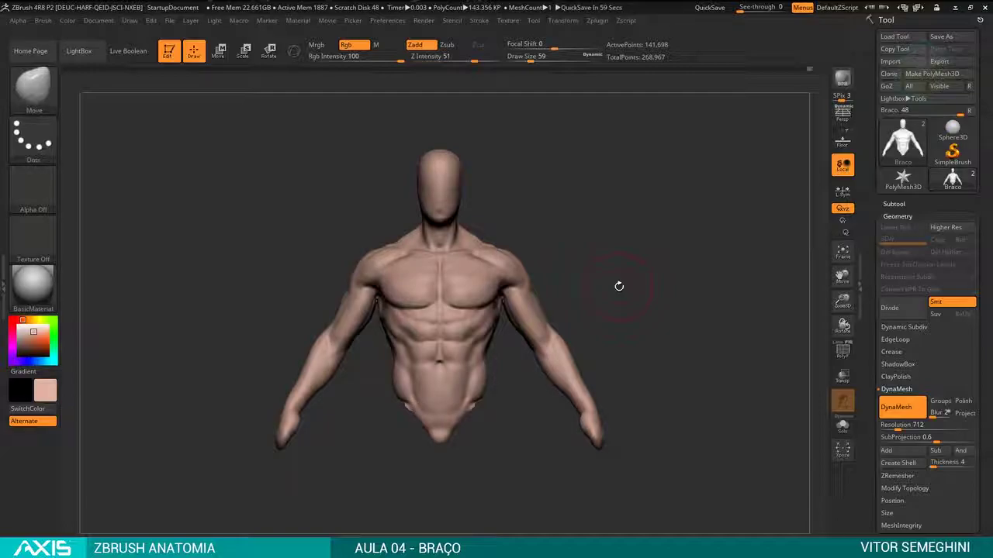
{"action": "left_click_drag", "start_coordinate": [619, 286], "coordinate": [539, 293]}
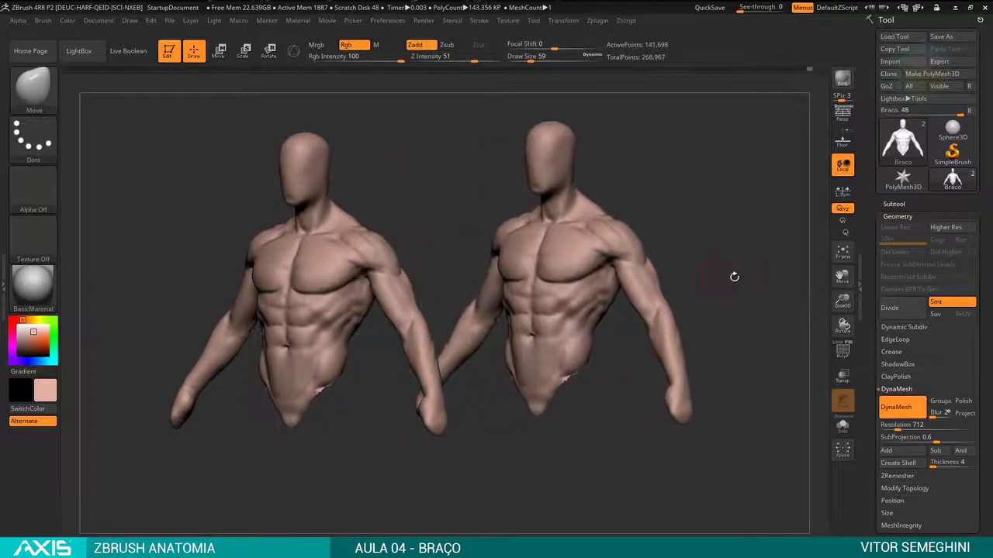
{"action": "mouse_move", "coordinate": [731, 277]}
{"action": "left_mouse_down"}
{"action": "mouse_move", "coordinate": [662, 280]}
{"action": "mouse_move", "coordinate": [769, 252]}
{"action": "mouse_move", "coordinate": [577, 246]}
{"action": "mouse_move", "coordinate": [644, 210]}
{"action": "left_mouse_up"}
{"action": "key", "text": "shift+s"}
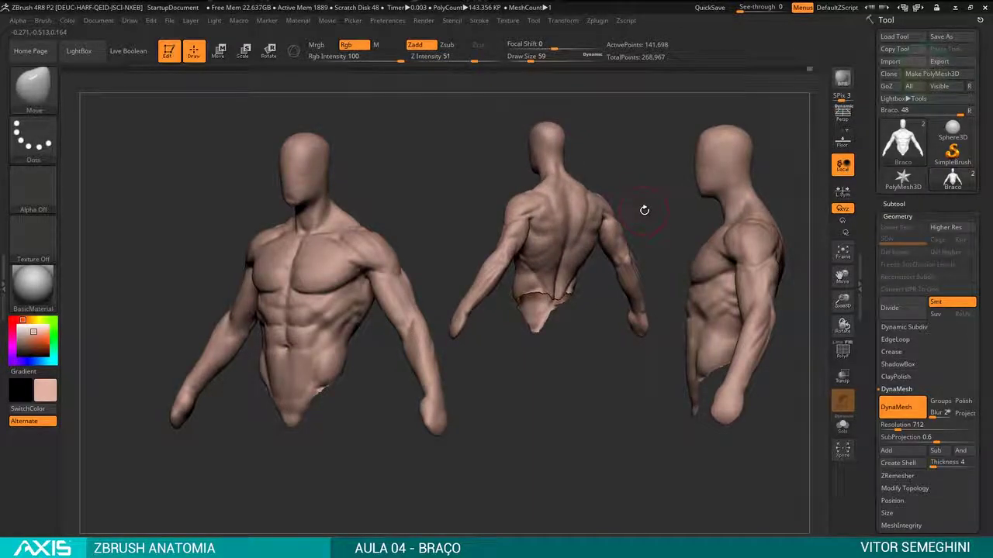